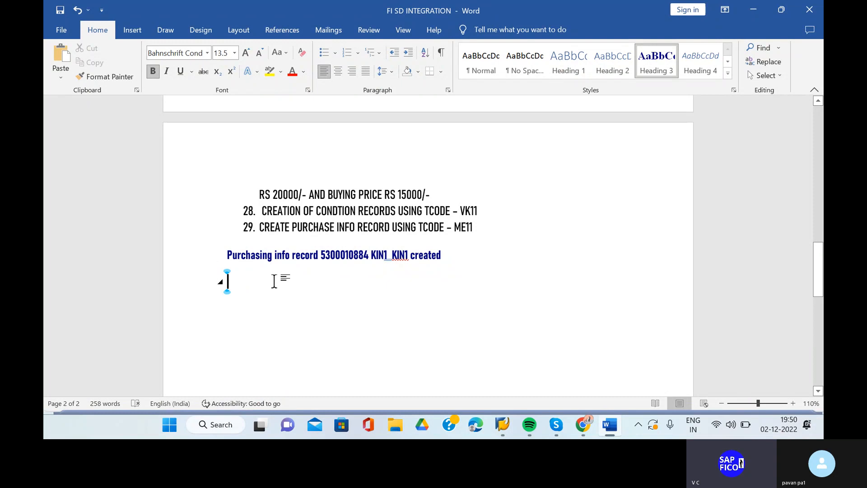
Add the heading "SAP TESTING" on its own line below the purchasing info record note
key("Return")
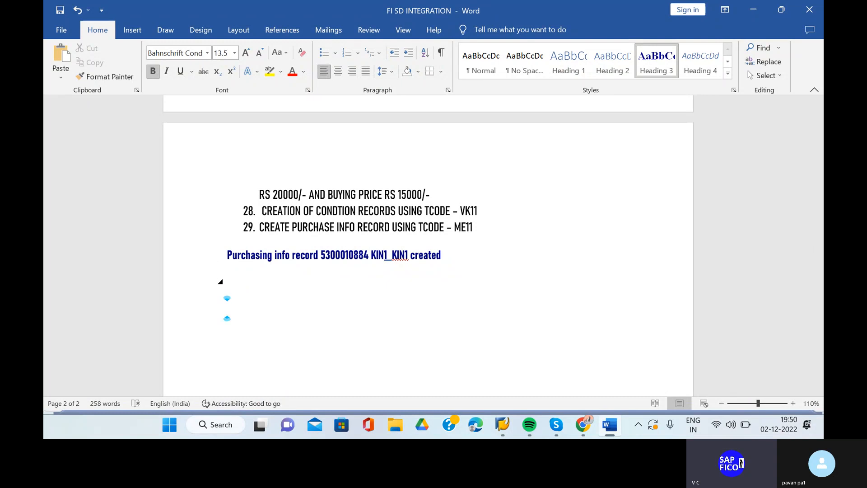
key("BackSpace")
type("SAP TESTING")
key("Return")
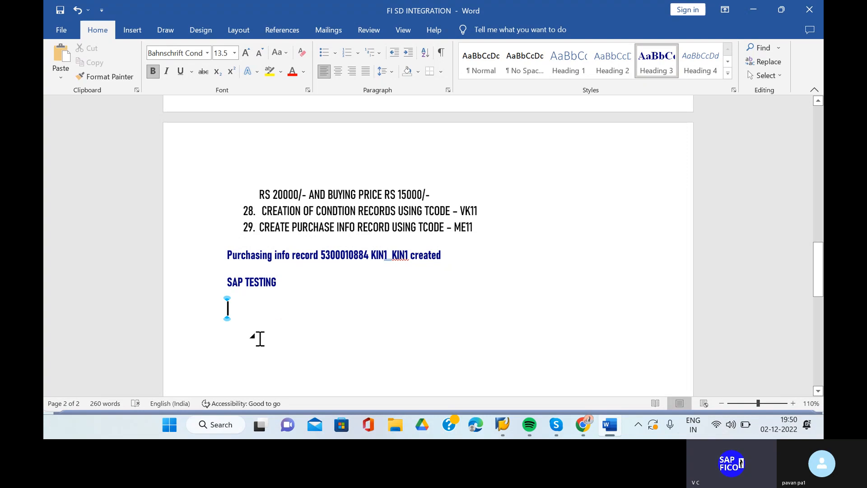
Write "CREATE PURCHASE ORDER USING TCODE ME21N" on the line below the SAP TESTING heading
type("CREAT")
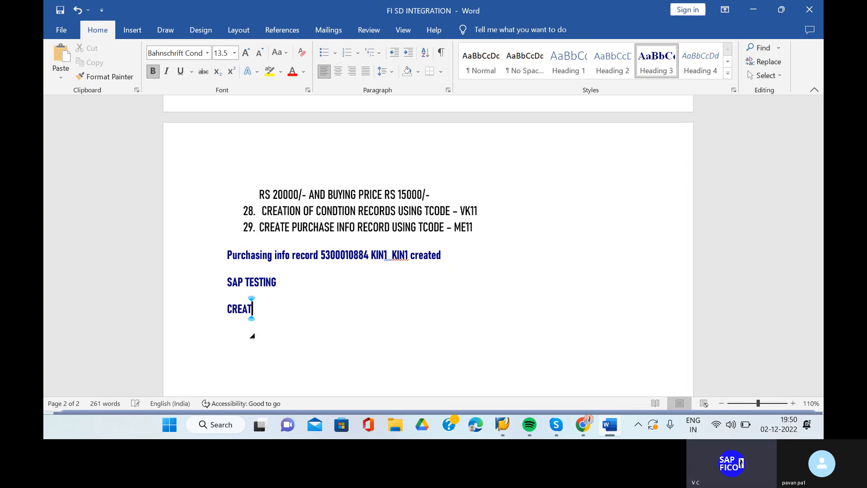
type("E PURCH")
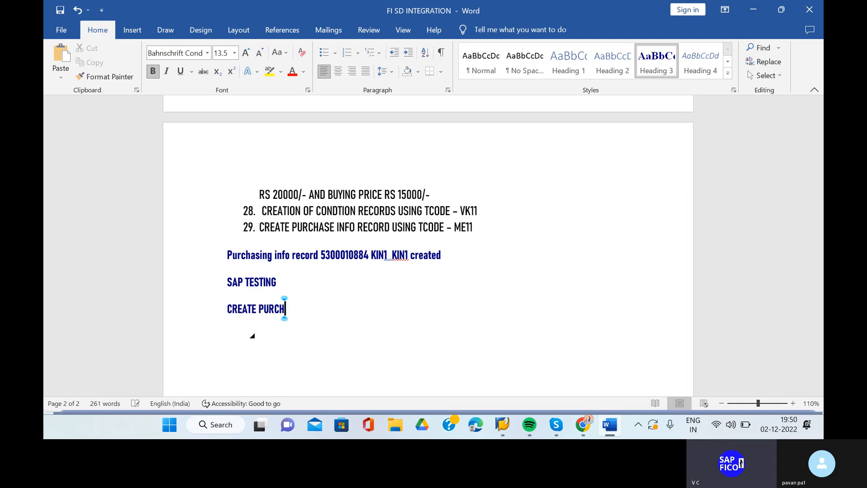
type("ASE ORDER")
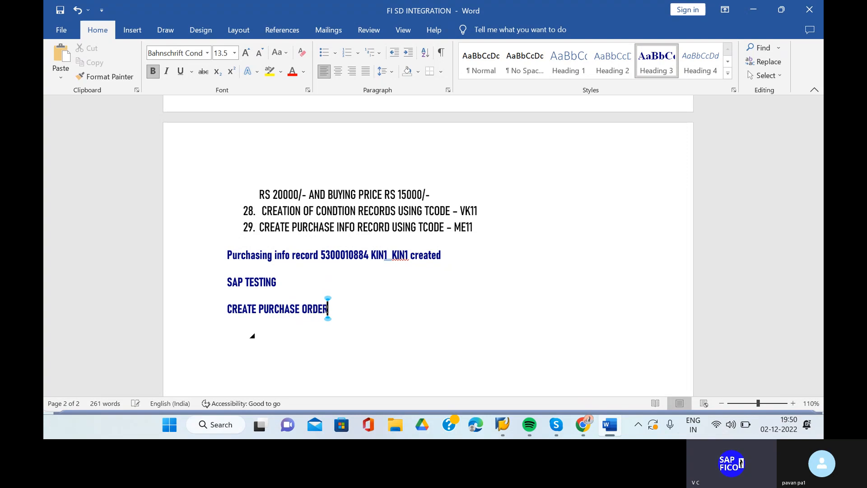
type(" USING TCO")
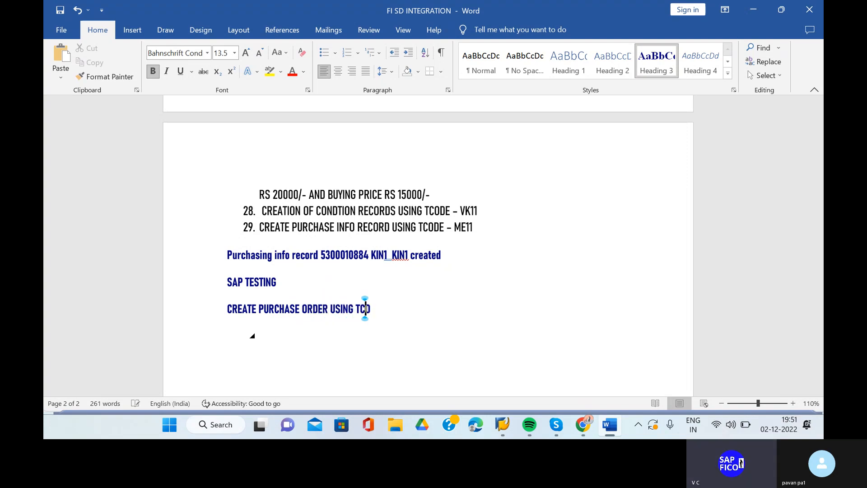
type("DE ME21N")
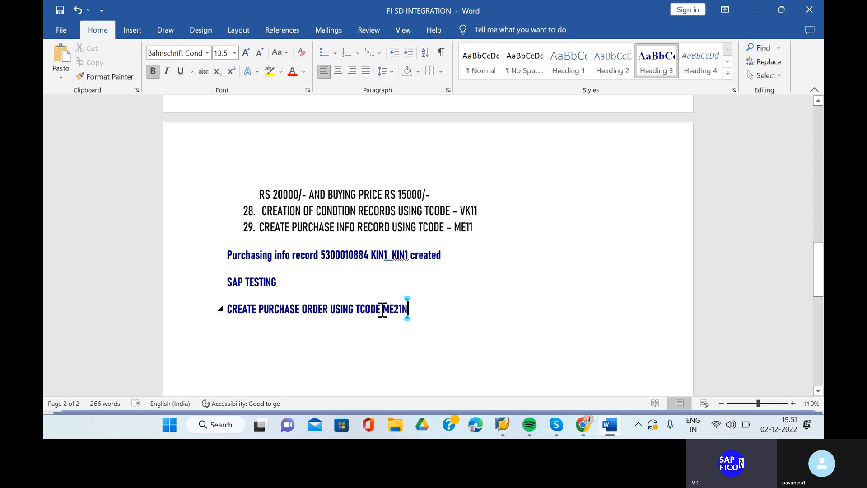
Format the ME21N purchase order line as black, non-bold text and make it item 1 of a numbered list
left_click_drag(412, 309, 233, 316)
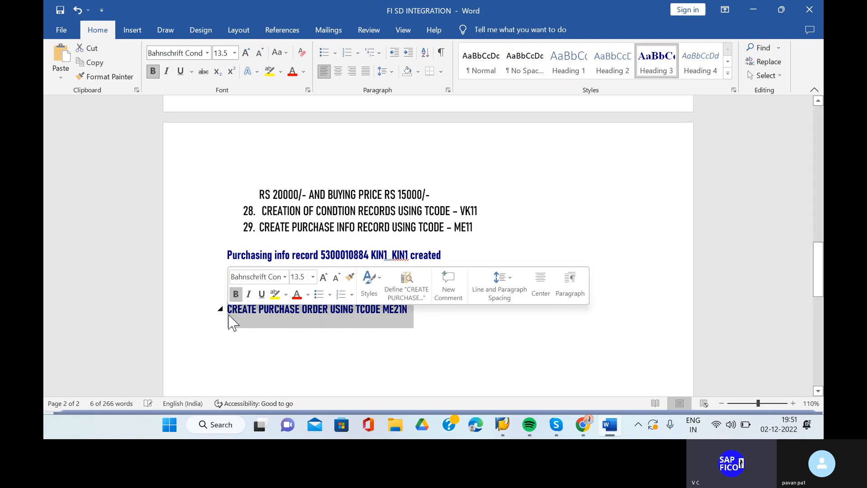
left_click(308, 294)
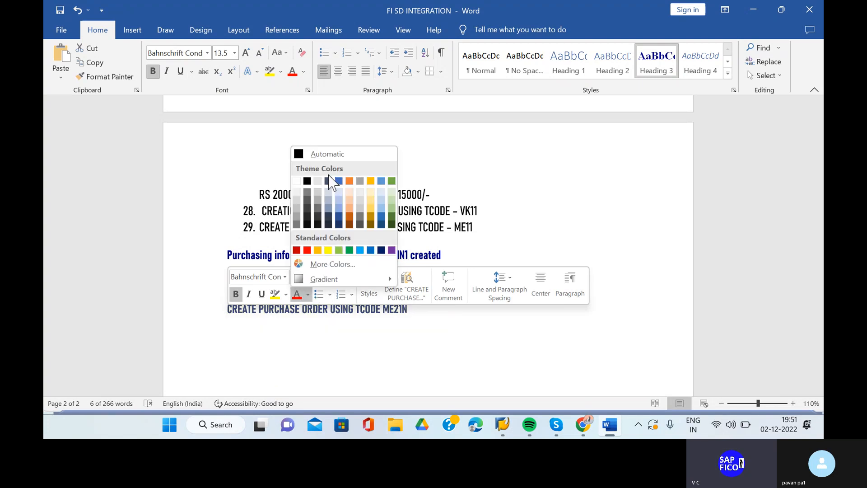
left_click(307, 181)
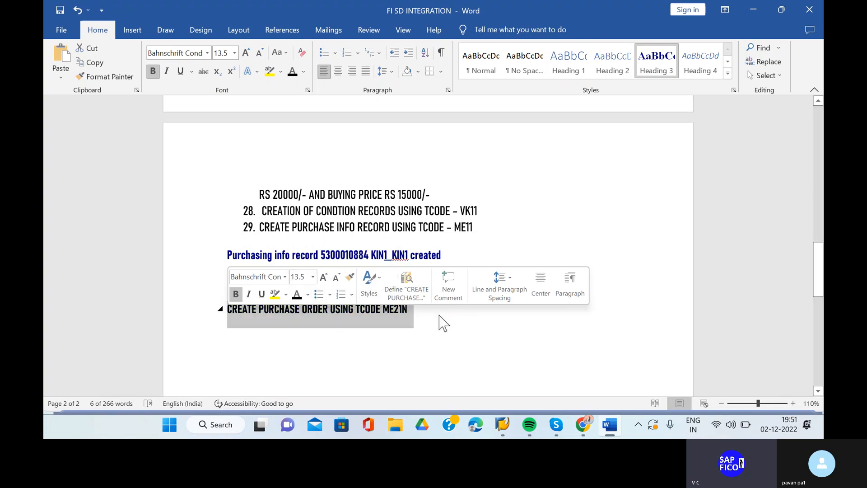
left_click(432, 318)
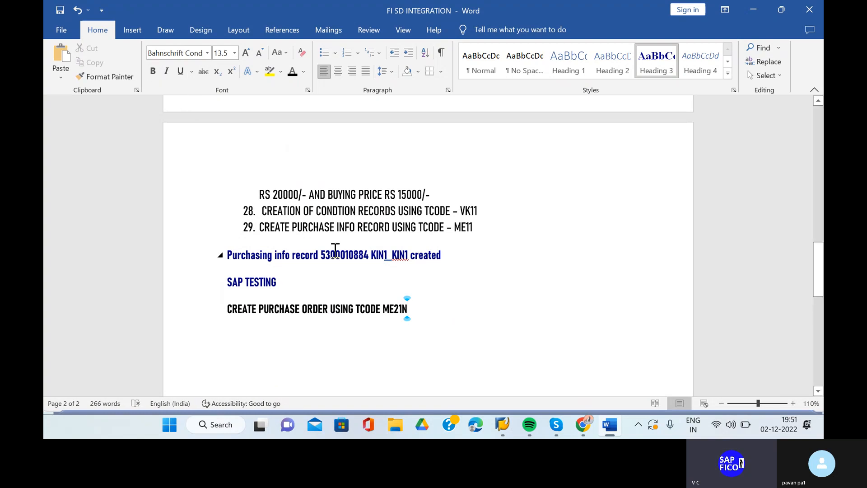
triple_click(342, 308)
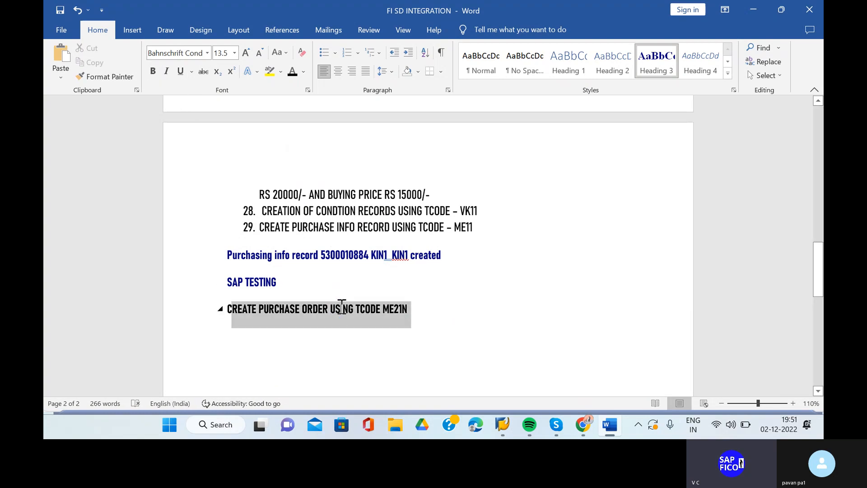
left_click(347, 286)
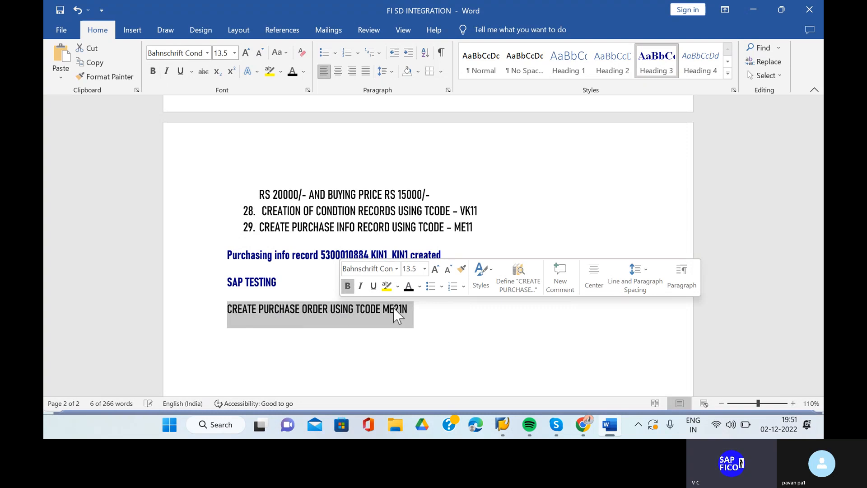
left_click(421, 310)
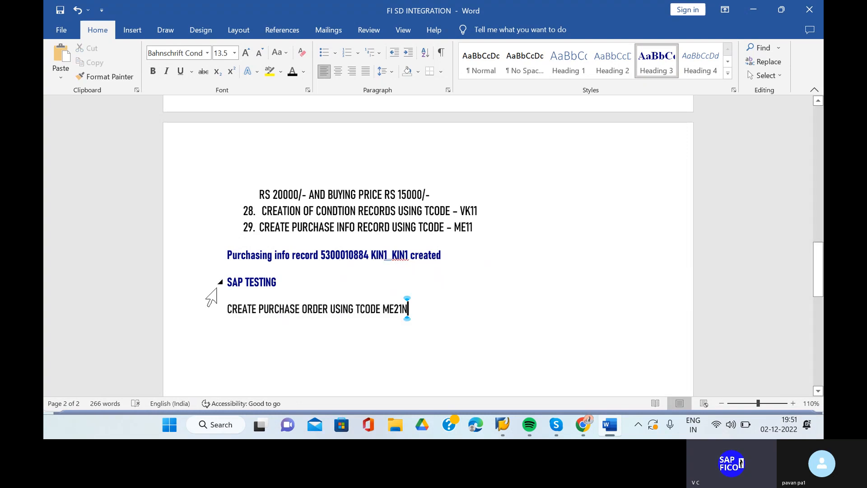
left_click(346, 53)
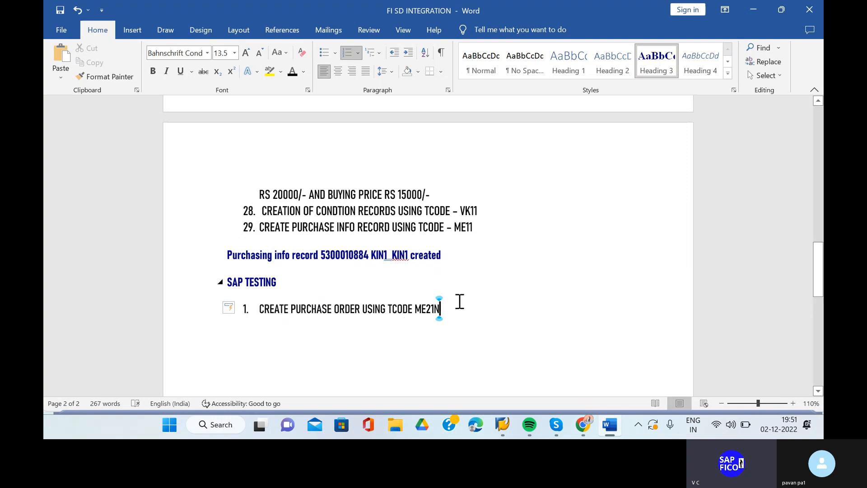
Add list item 2 reading "GOODS RECIPT AGAINST PURCHASE ORDER USING TCODE - MIGO"
key("Return")
scroll(491, 349, "down", 1)
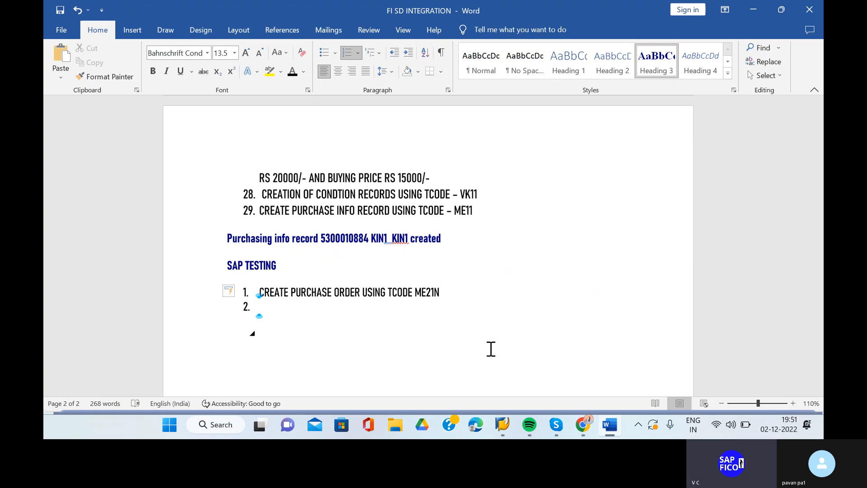
type("GOODS")
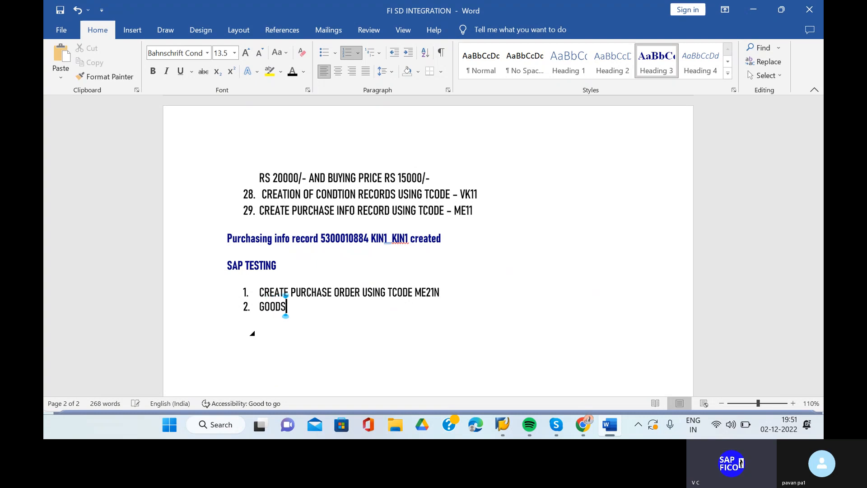
type(" RECIPT AGAINST P")
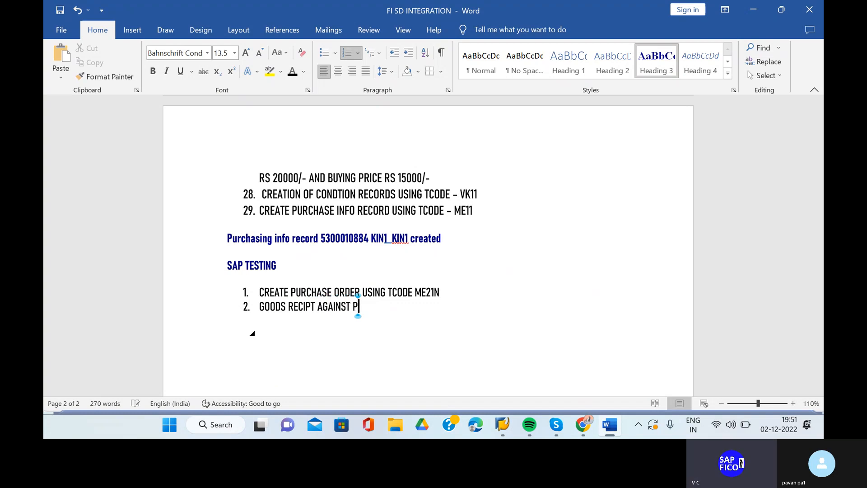
type("URCHASE ")
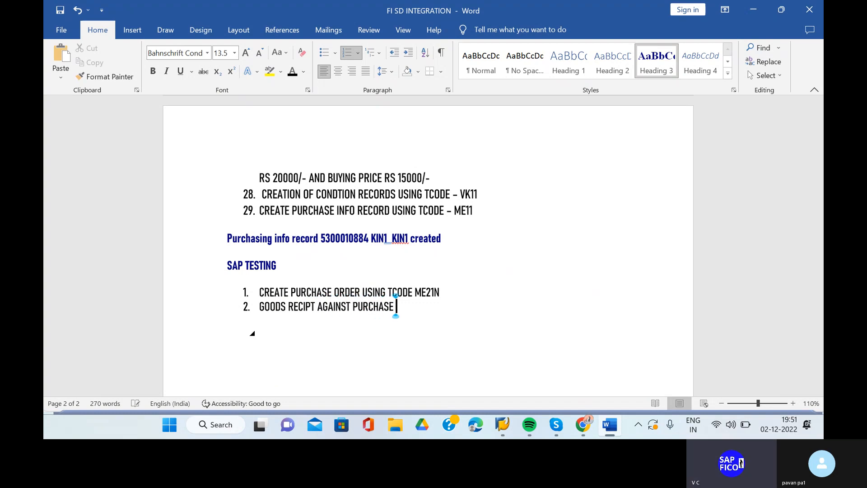
type("ORDER")
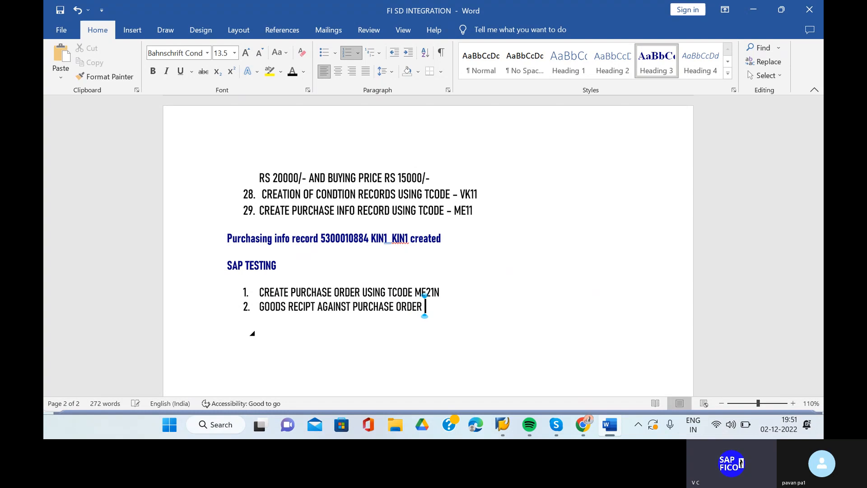
type("  USI")
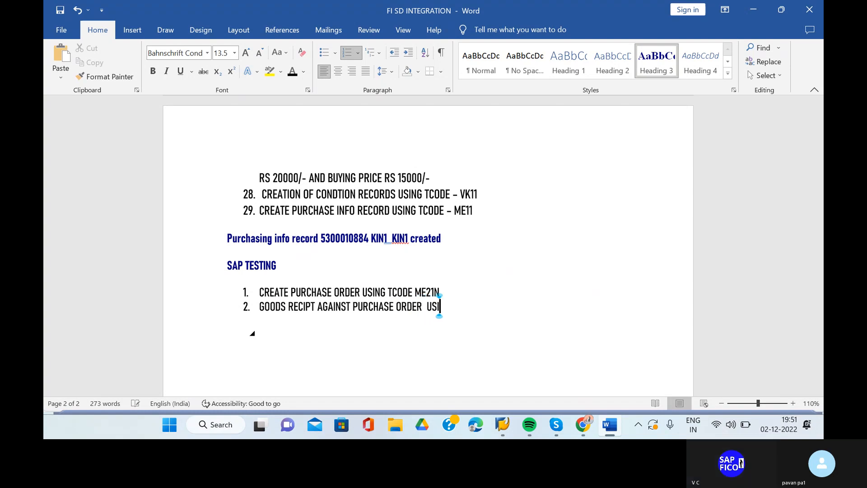
type("NG TCODE")
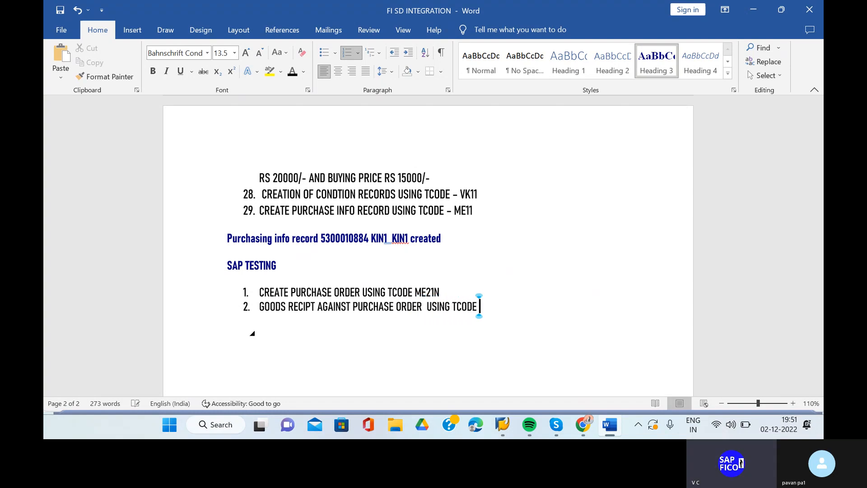
type(" - MIGO")
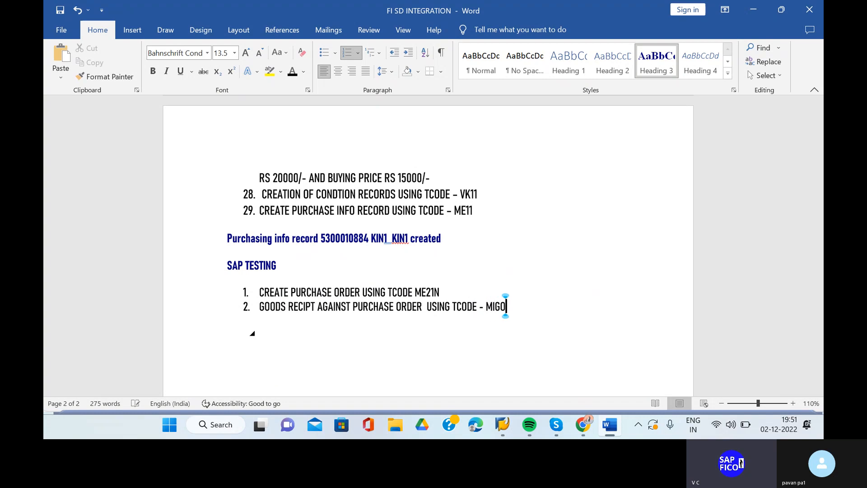
Start list item 3 with the word "INVOICE"
key("Return")
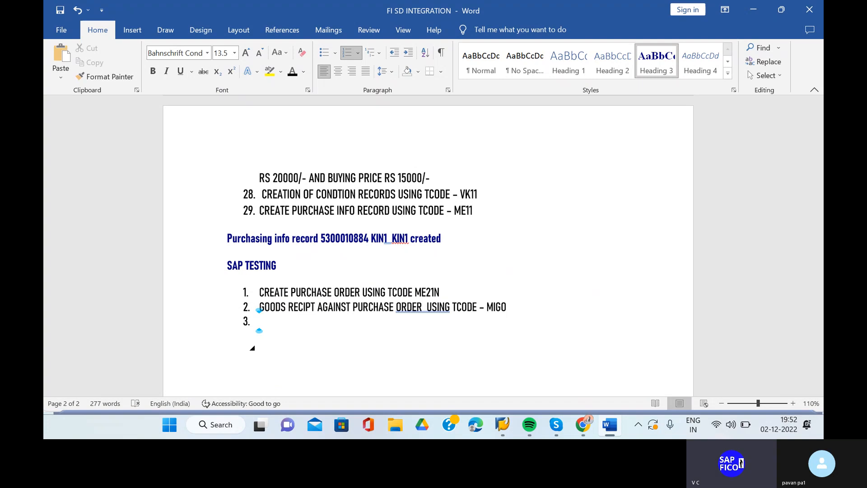
type("INVOICE V")
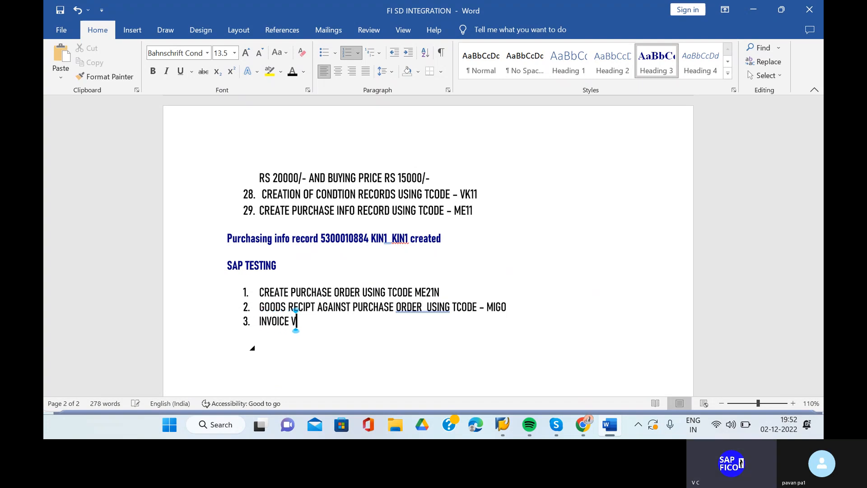
type("ERIFICAT")
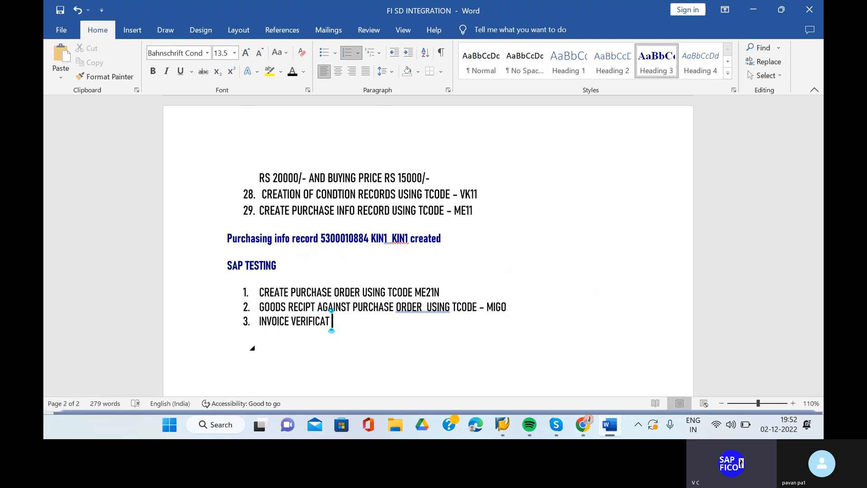
key("BackSpace")
key("BackSpace")
key("BackSpace")
key("BackSpace")
key("BackSpace")
key("BackSpace")
key("BackSpace")
key("BackSpace")
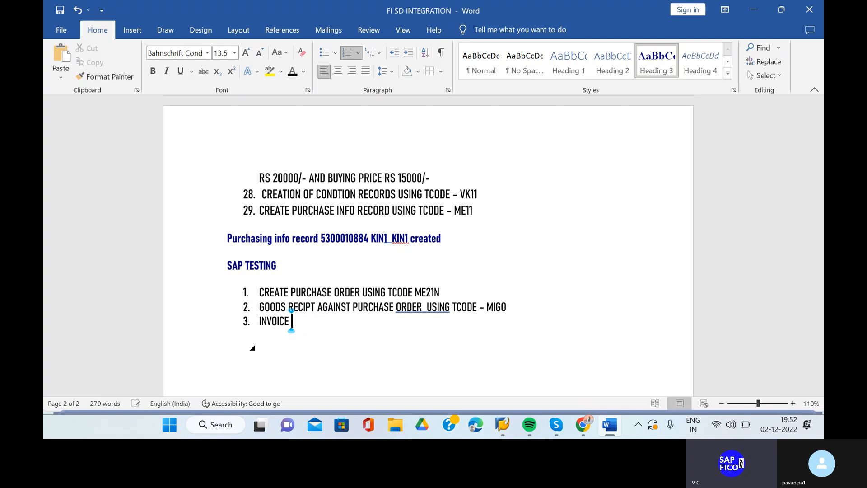
Complete item 3 after "INVOICE" with the text "RECIPT USING TCODE -- MIRO"
type("RECIPT USING TCOD")
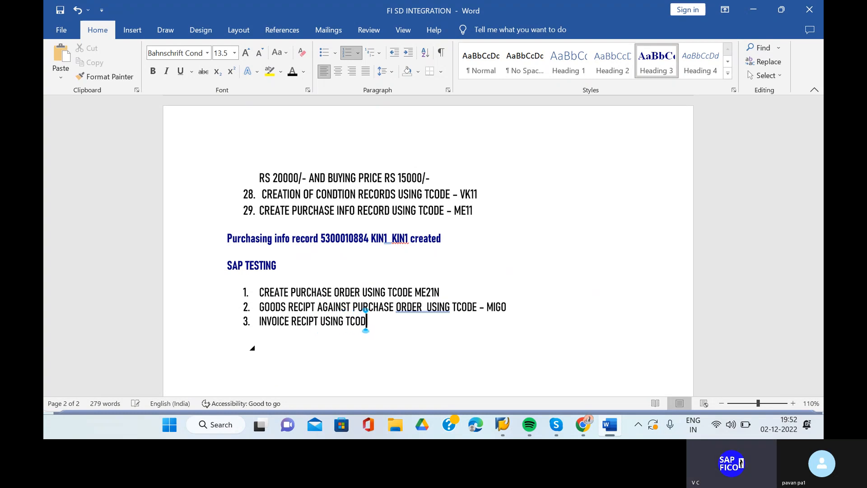
type("E M")
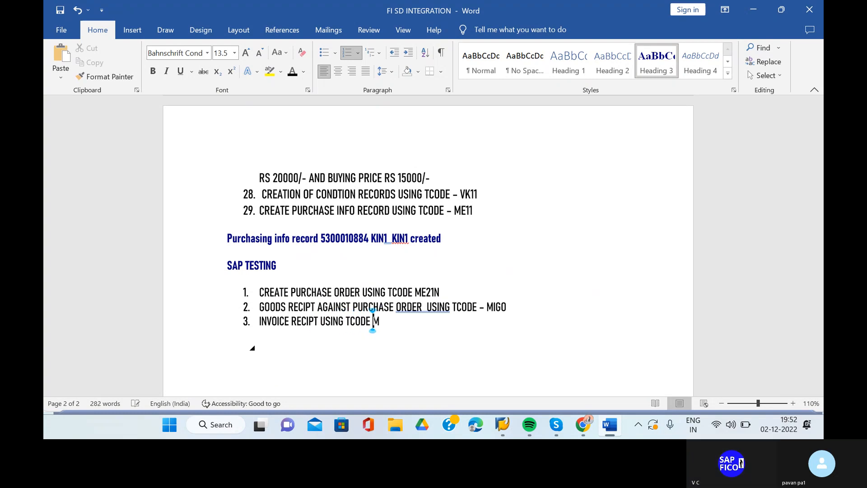
key("BackSpace")
type("-- MIRO")
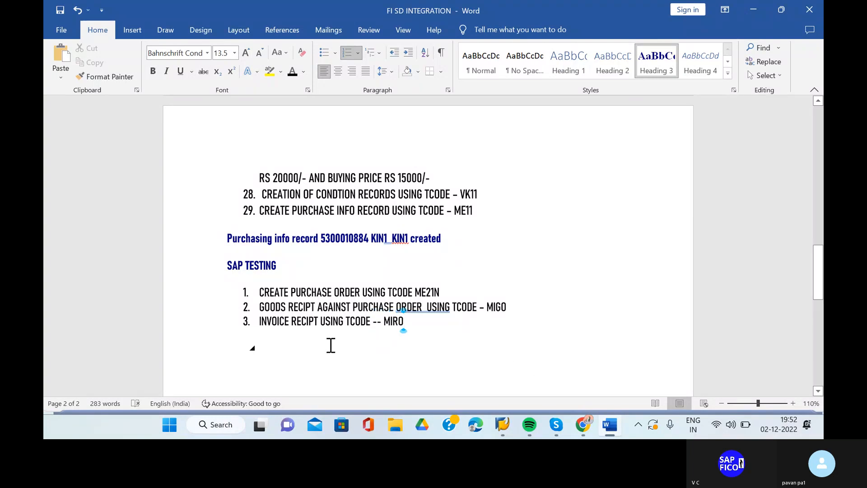
Correct the spelling of "RECIPT" to "RECEIPT" in list items 3 and 2
left_click(308, 323)
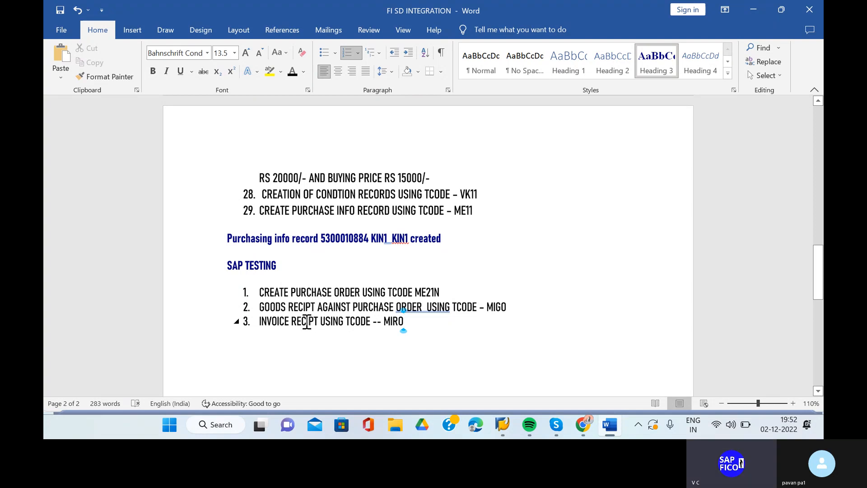
type("E")
left_click(304, 307)
type("E")
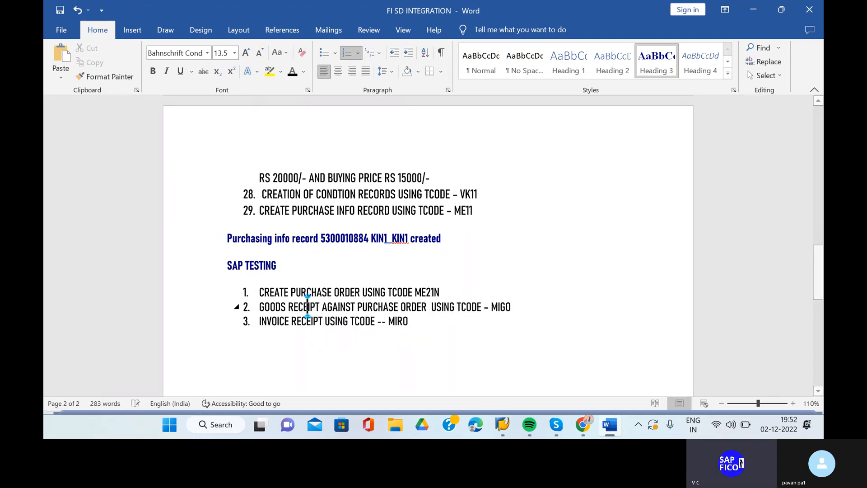
Add list item 4 reading "CHECK STOCK BALANCE USING TCODE – MMBE" below the invoice receipt item
left_click(437, 325)
key("Return")
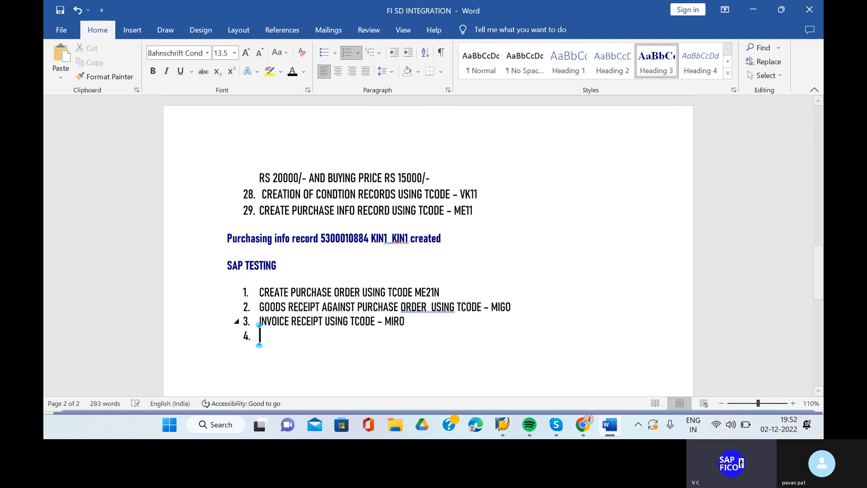
type("CHECK ")
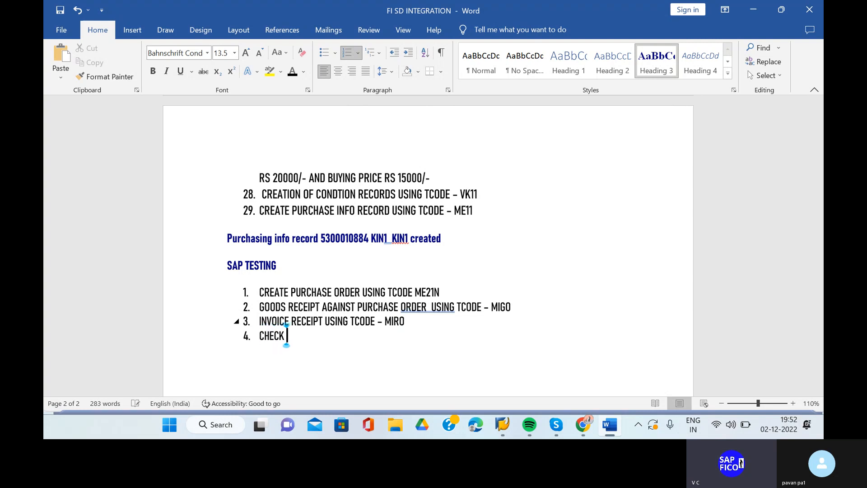
type("STOCK BALANCE ")
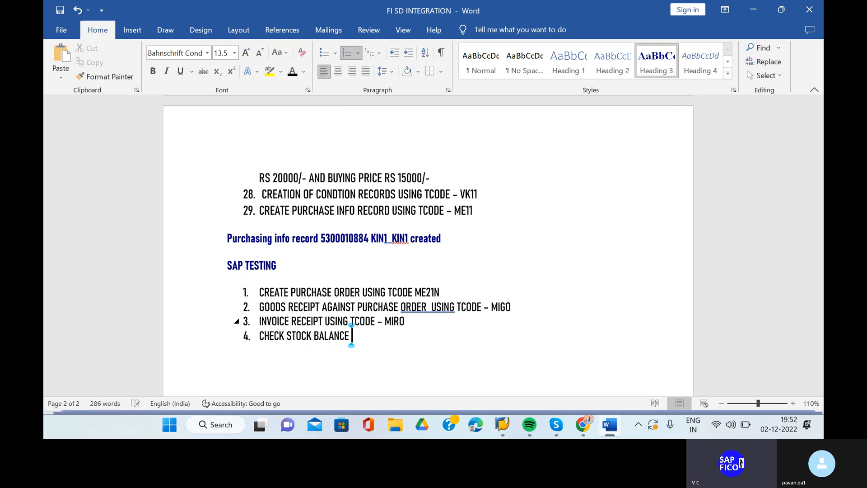
type("USING TCODE ")
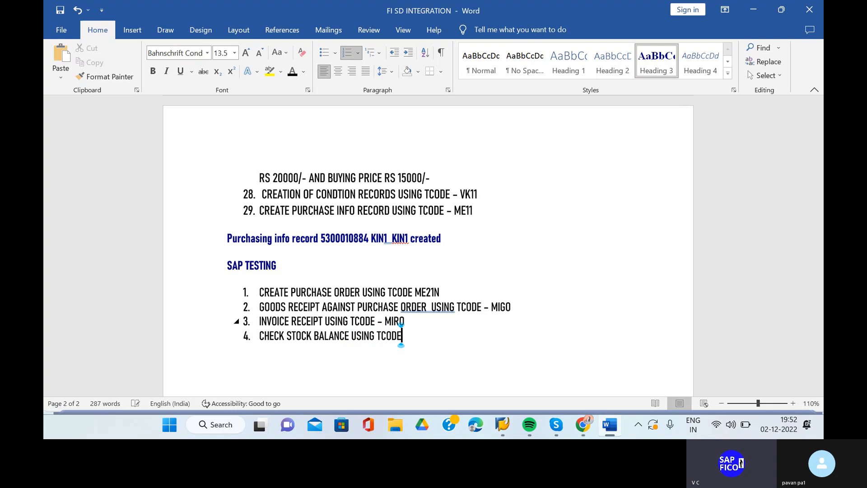
type("- MMBE")
key("Return")
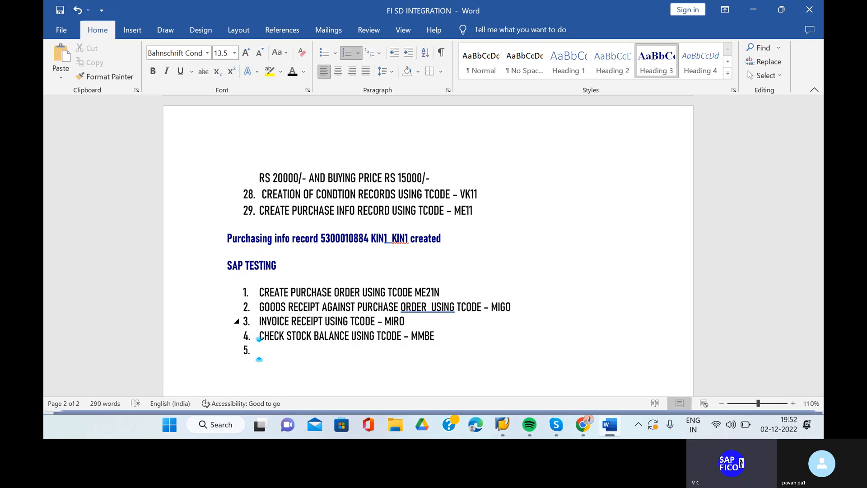
Add list item 5 reading "CREATE SALES ORDER USING TCODE – VA01"
type("CREATE")
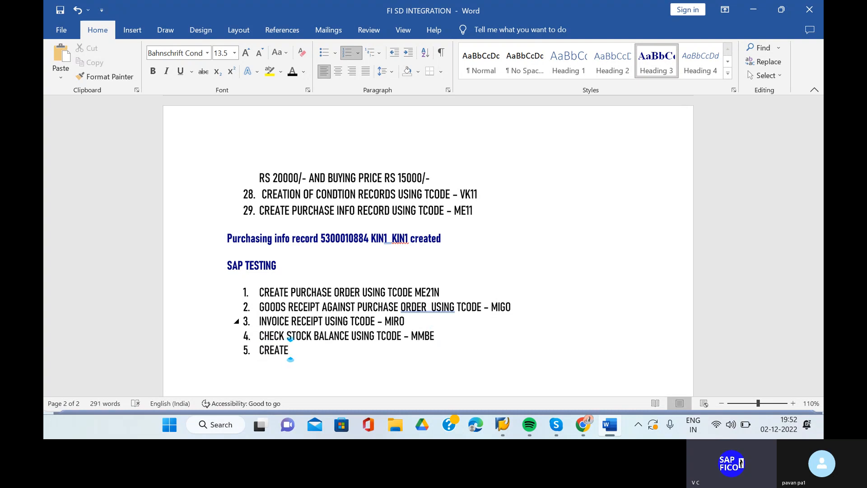
type(" SALES ORDER")
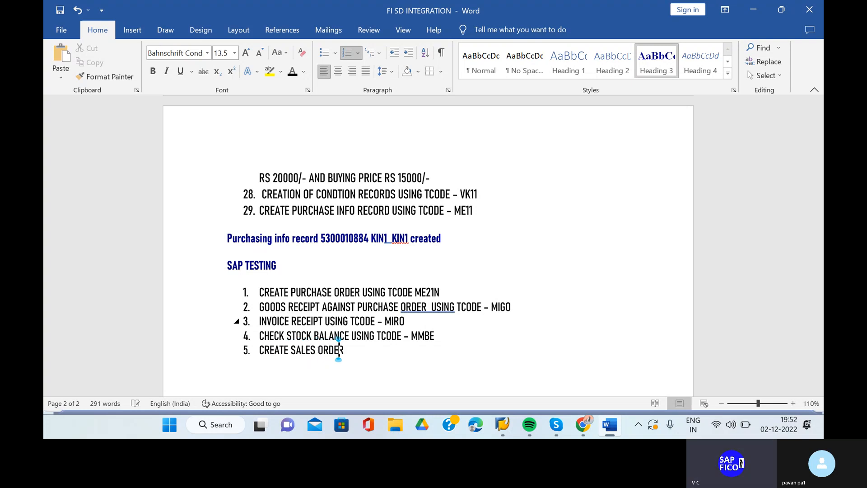
type(" USING")
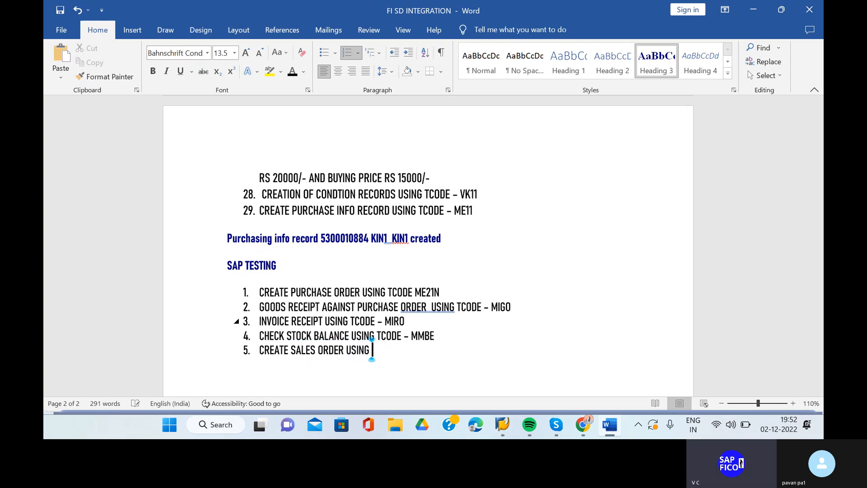
type(" TCODE ")
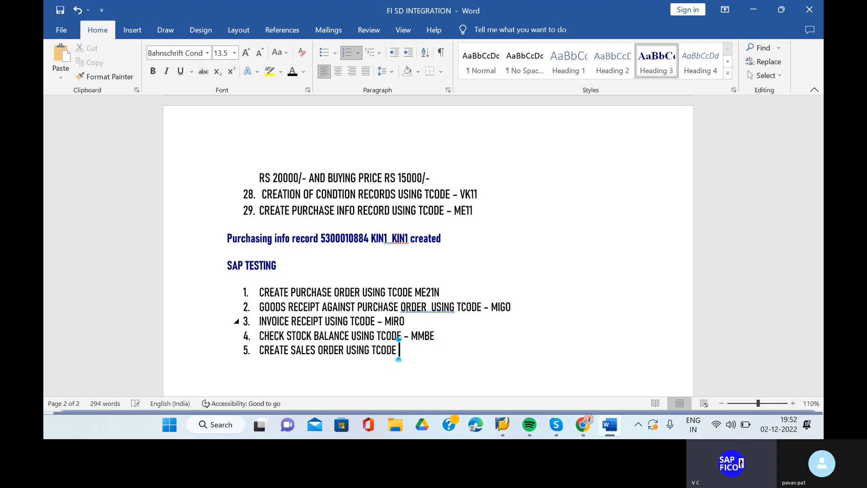
type("- VA01")
key("Return")
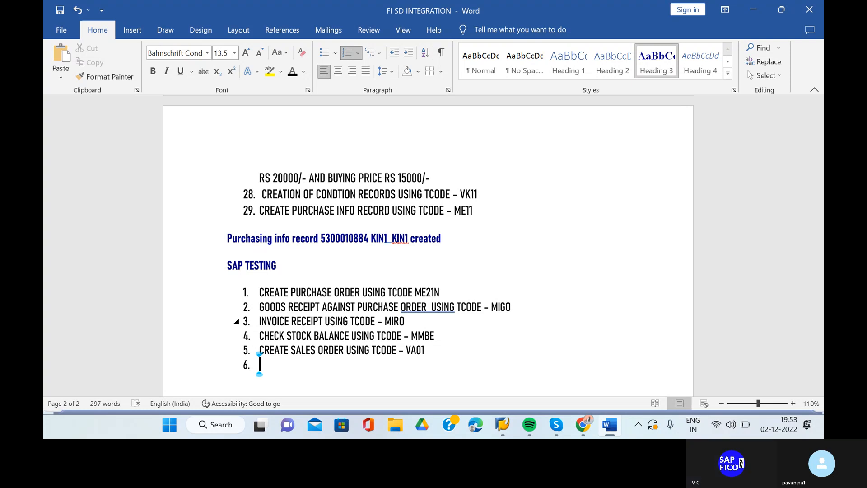
Add list item 6 reading "DELIVERY OF THE GOODS USING TCODE – VL01N"
type("DEL")
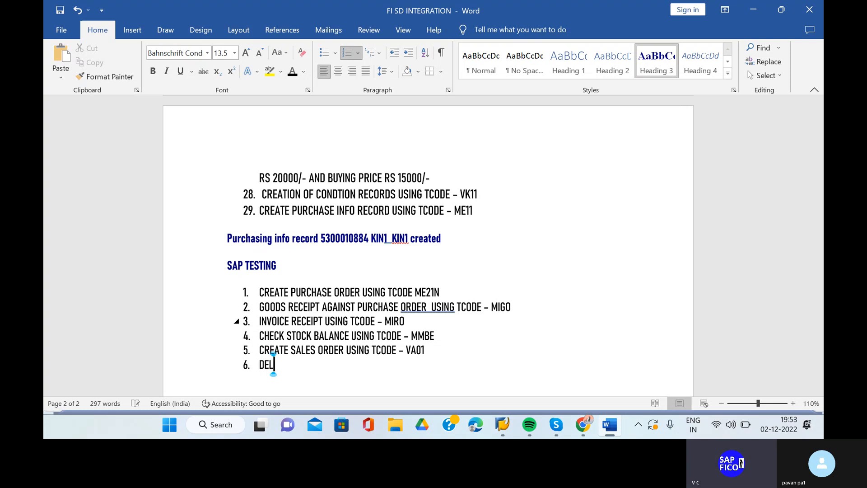
type("IBER")
key("BackSpace")
key("BackSpace")
key("BackSpace")
type("VERY OF")
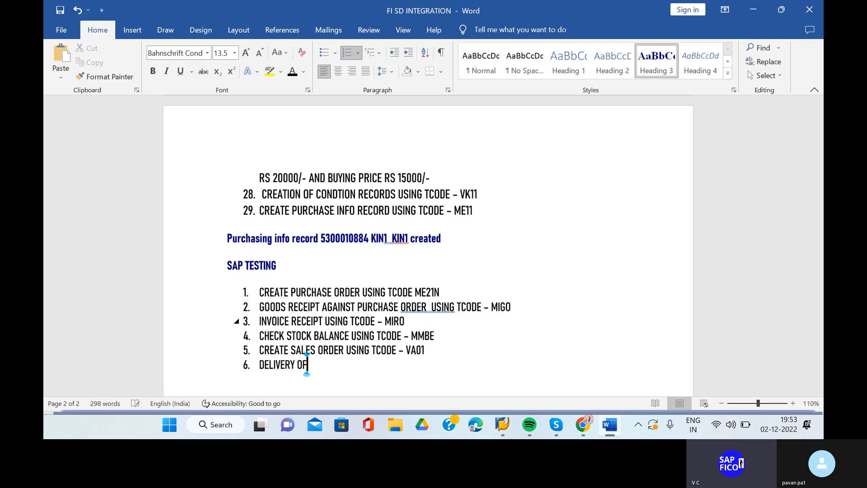
type(" THE GOODS")
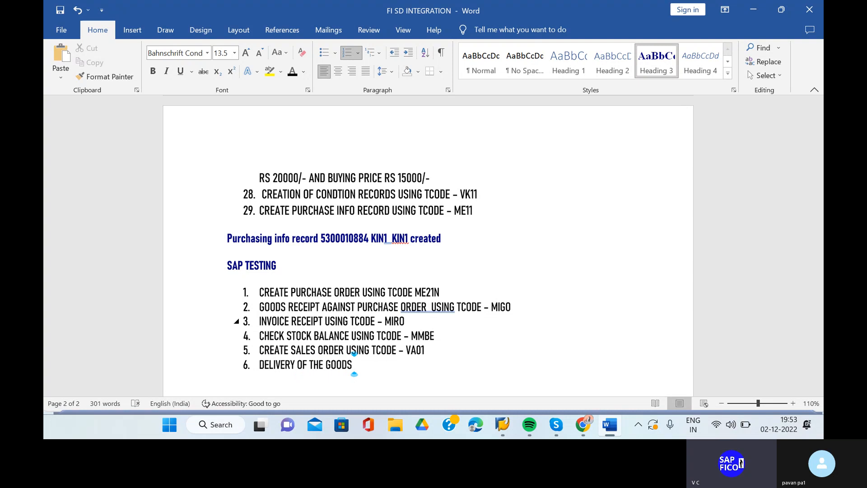
type(" USING TCODE")
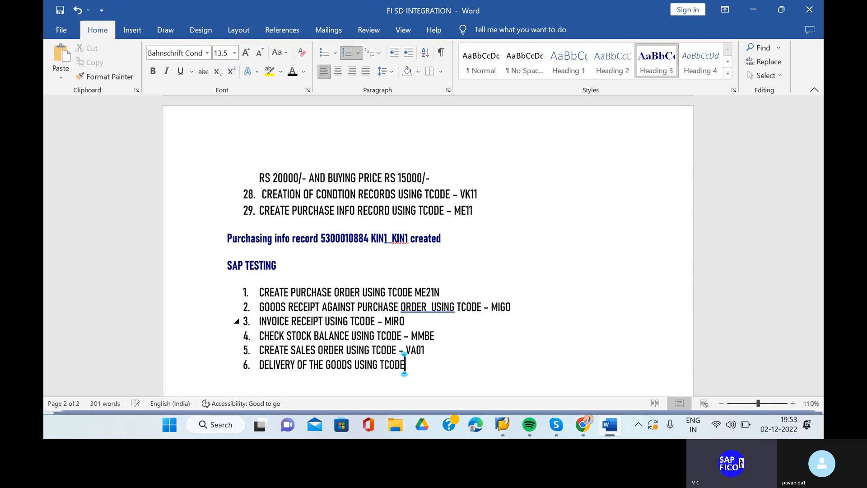
type(" - VL")
type("01")
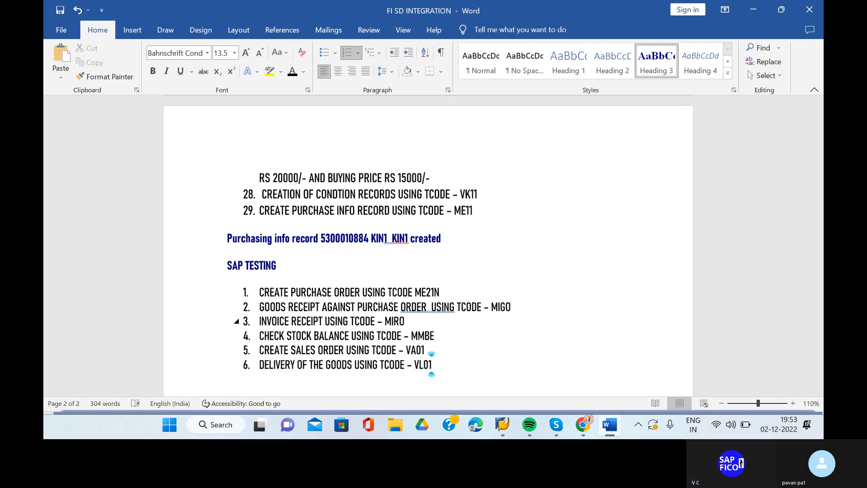
type("N")
key("Return")
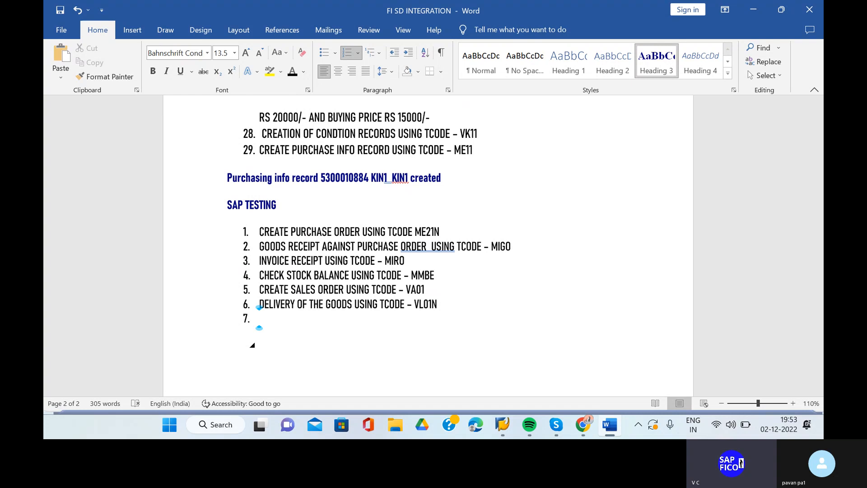
Add list item 7 reading "BILLING DOCUMENT USING DOC USING TCODE – VF01"
type("BILLING DOCU")
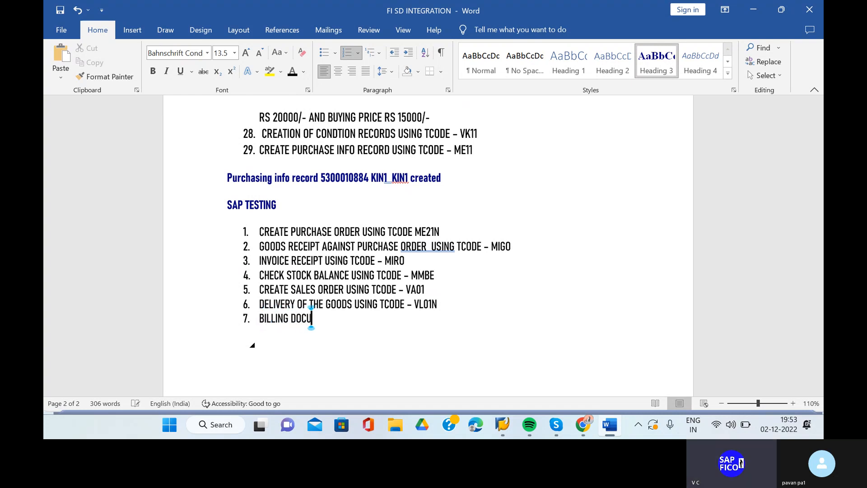
type("MENT USIN")
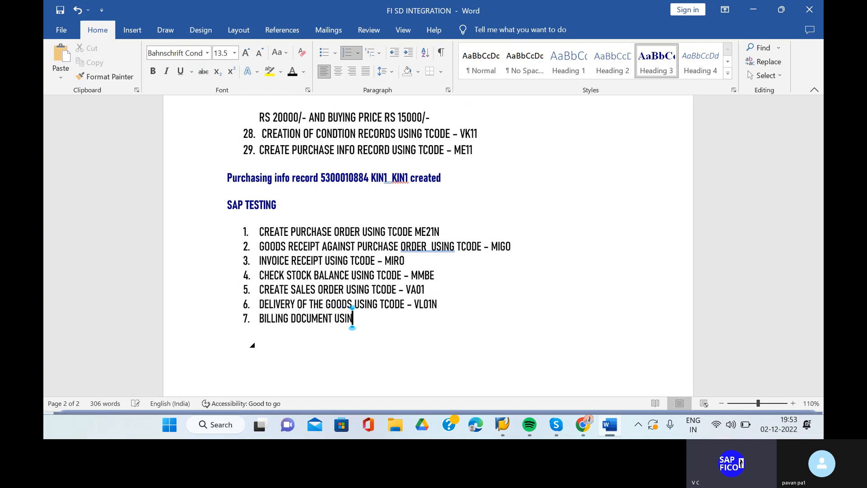
type("G DOC ")
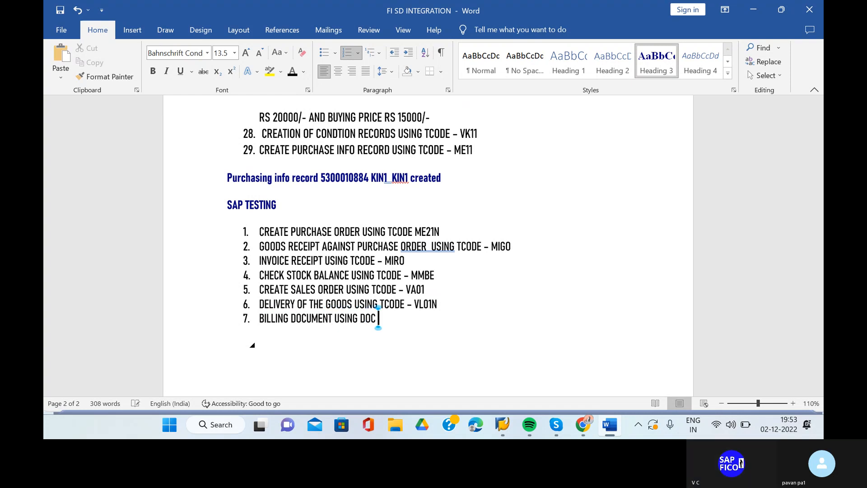
type("USING")
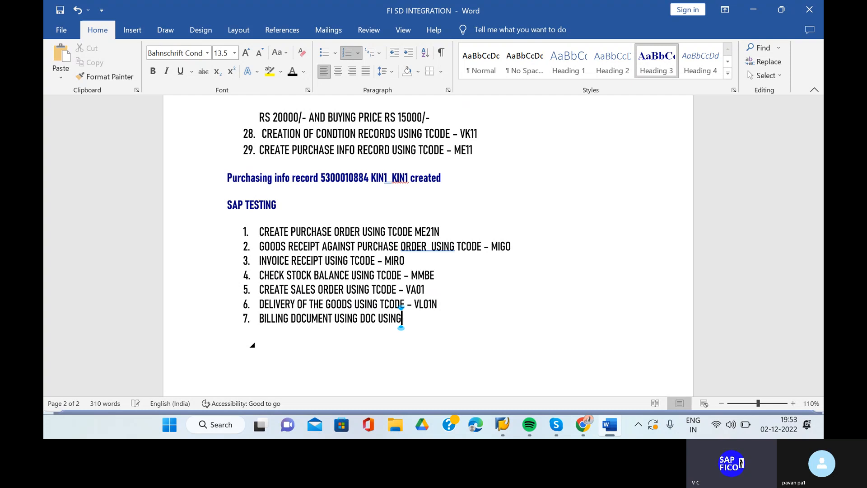
type(" TCODE - VF01")
key("Return")
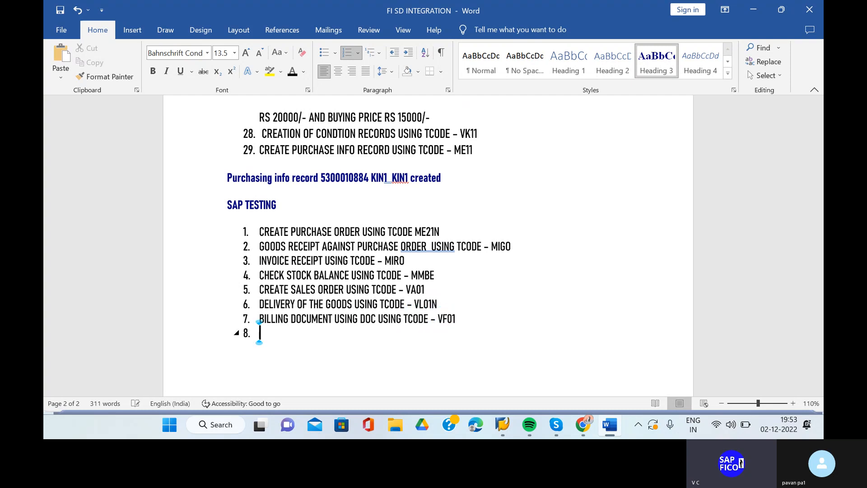
Add list item 8 reading "INCOMING PAYMENTS FROM CUSTOMER USIMG TCODE – F-28"
type("INCOMING PAYMEN ST")
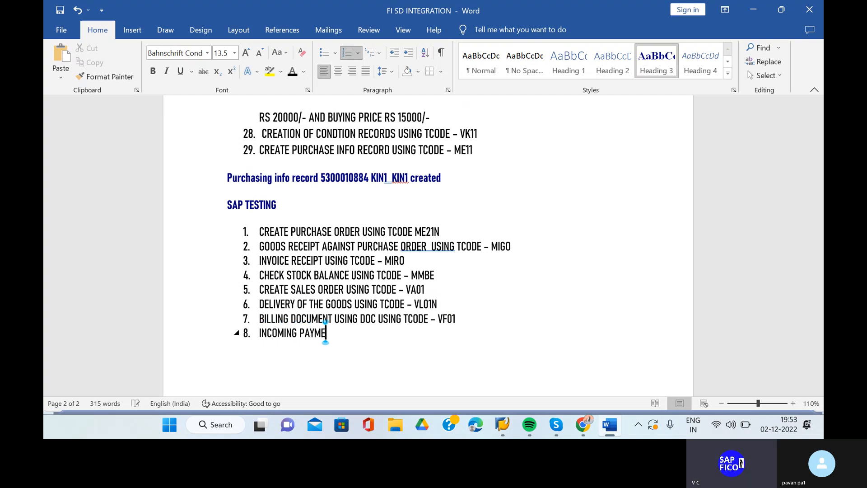
key("BackSpace")
key("BackSpace")
key("BackSpace")
type("TS ")
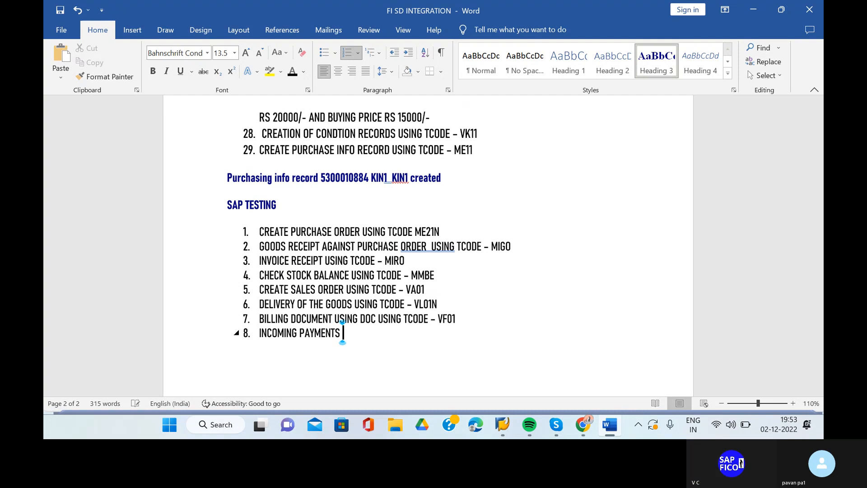
type("FROM C")
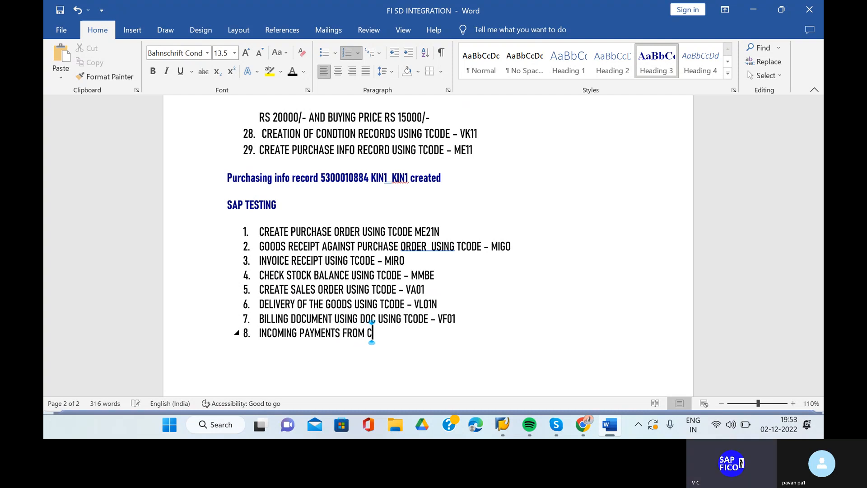
type("USTOMER SES")
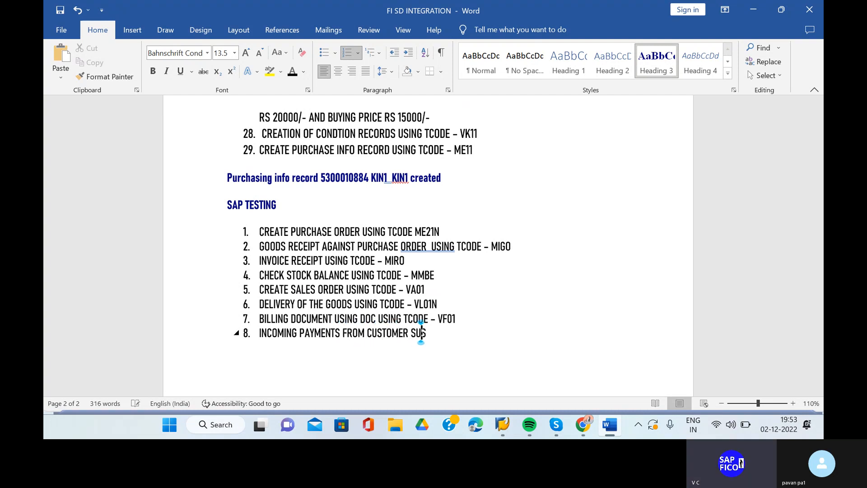
key("BackSpace")
key("BackSpace")
key("BackSpace")
type("USIMG TCODE - F-")
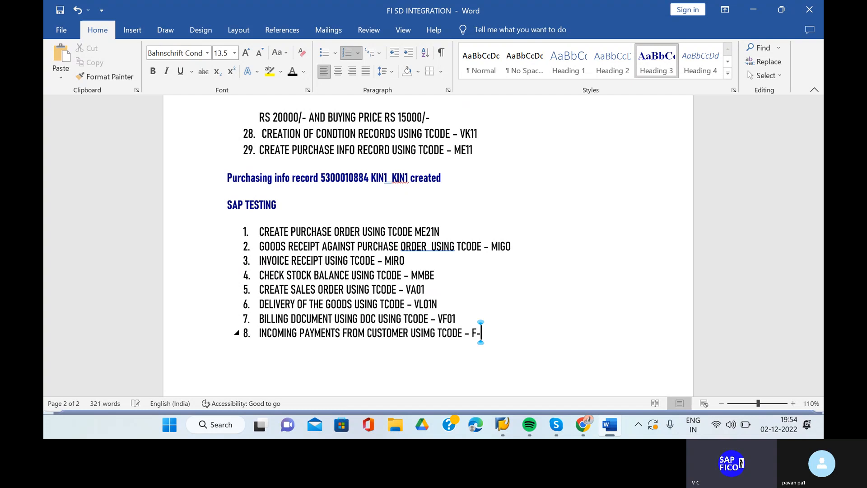
type("28")
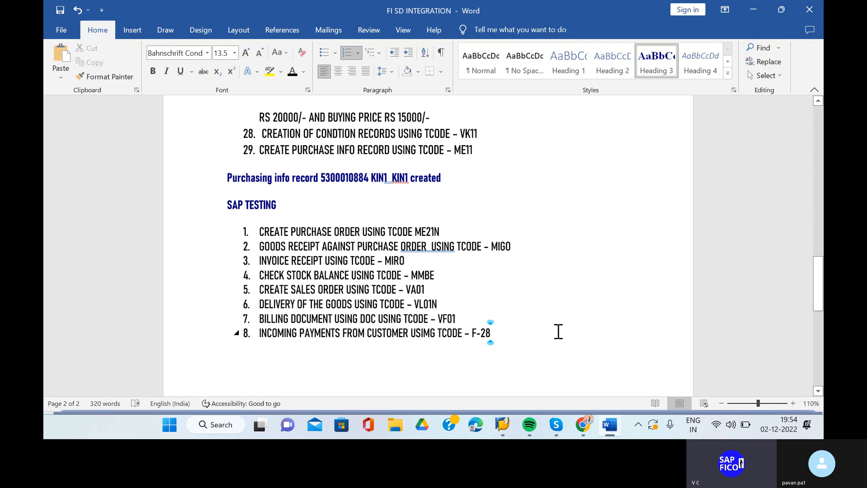
scroll(549, 290, "down", 1)
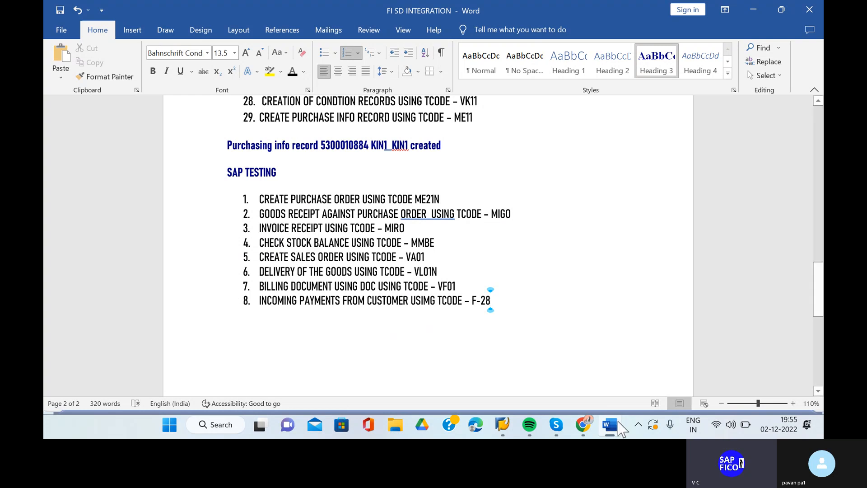
Switch to the SAP Display IMG session and try to leave the transaction with the command /n
left_click(502, 424)
left_click(415, 367)
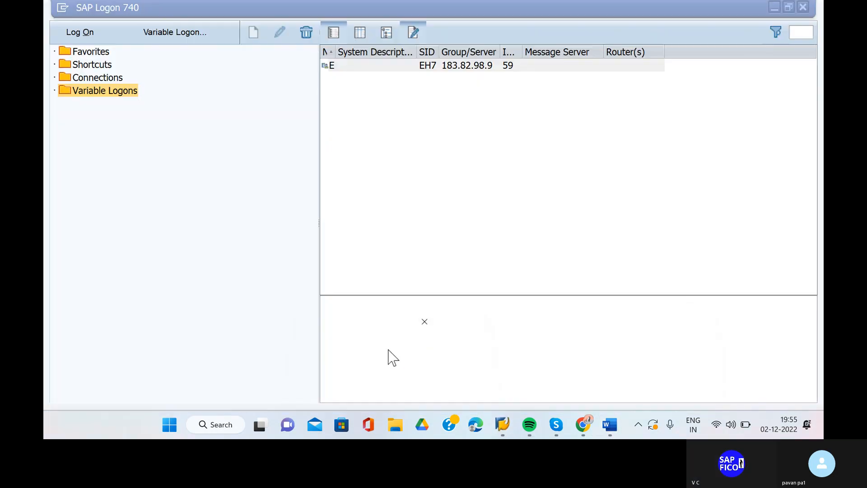
mouse_move(503, 423)
left_click(513, 397)
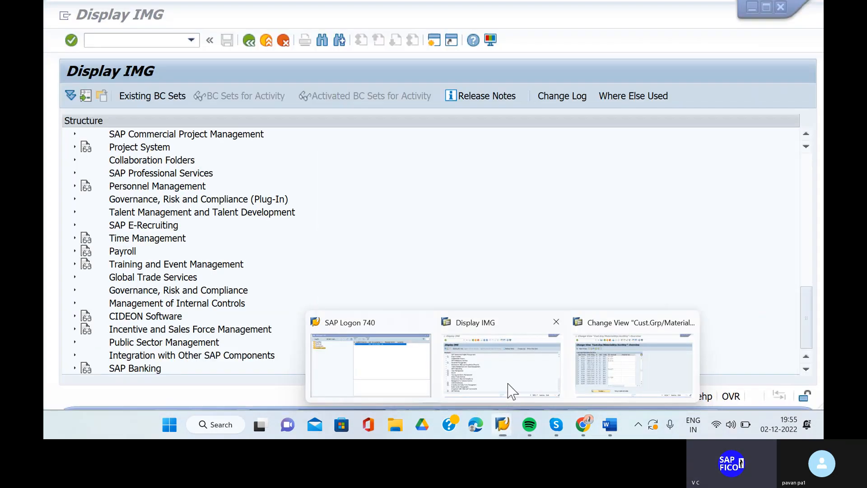
type("/n")
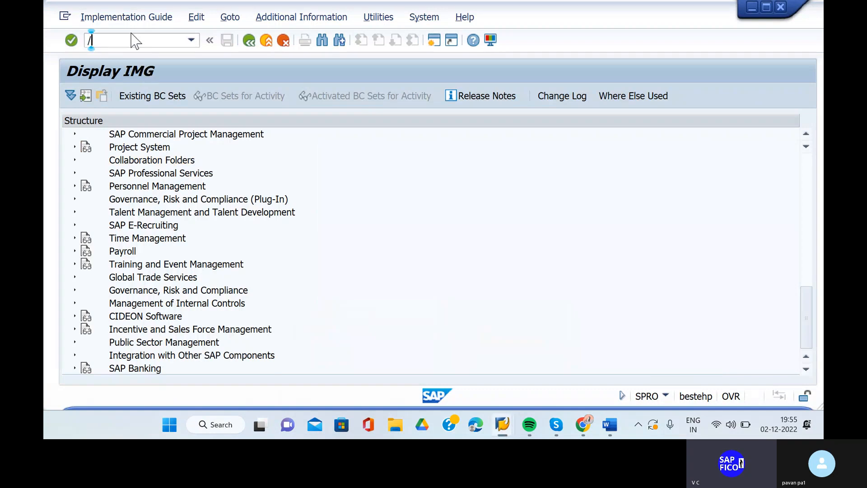
key("Return")
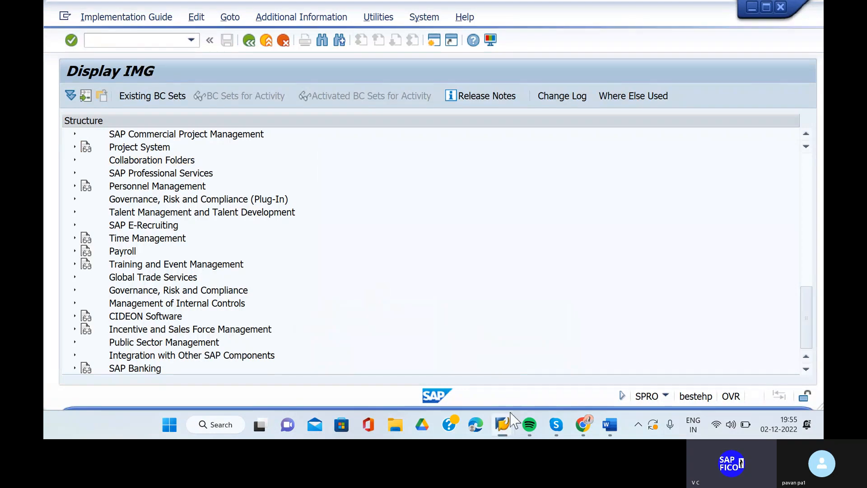
Open the EH7 system from SAP Logon and log on with the user ID and password, ending any other logons in the system
mouse_move(503, 424)
left_click(407, 375)
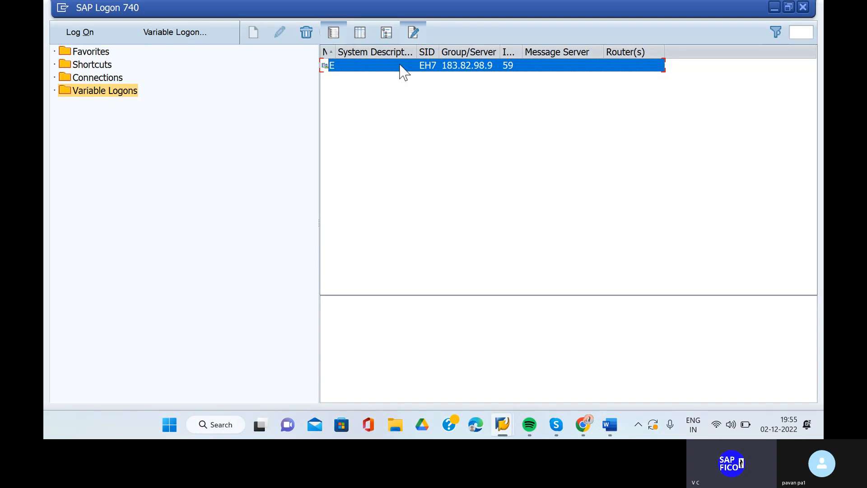
double_click(403, 67)
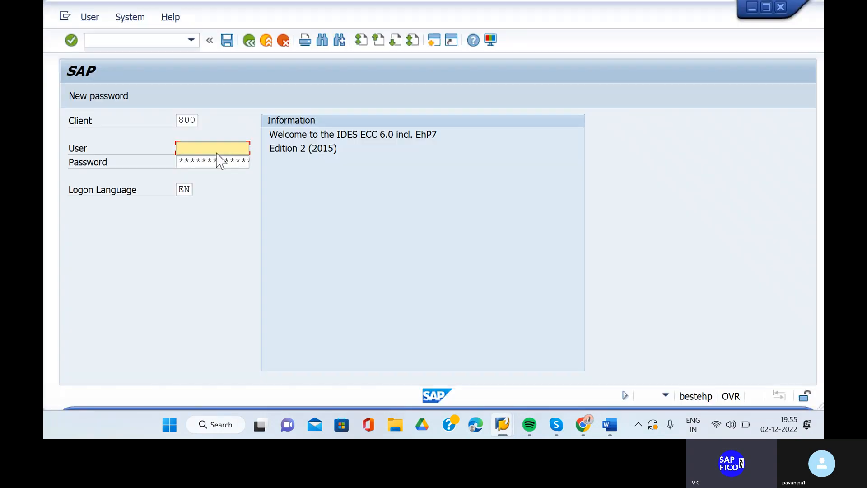
left_click(210, 148)
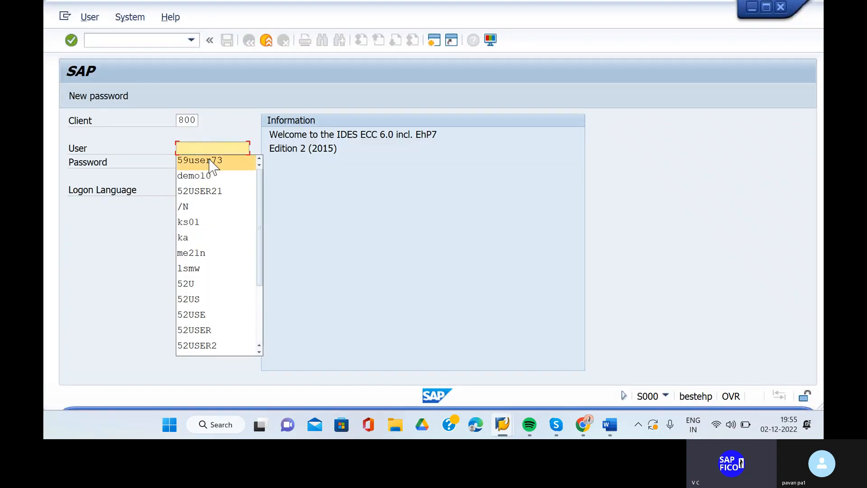
left_click(211, 160)
key("Caps_Lock")
type("**")
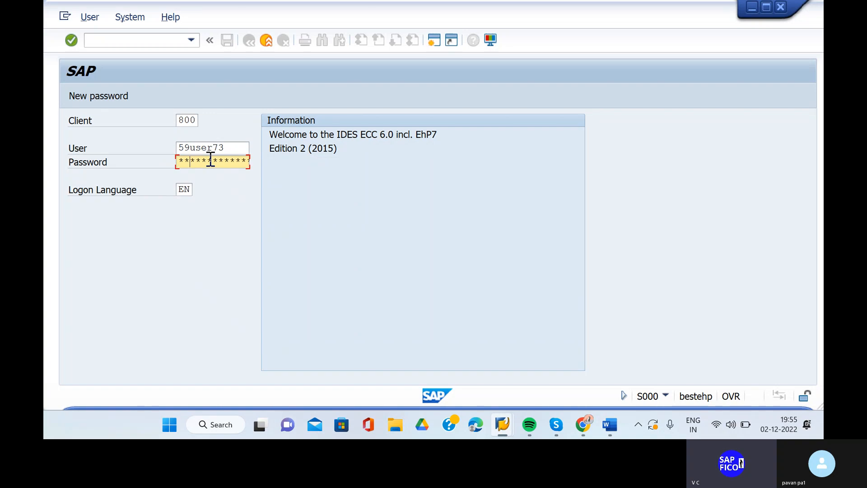
key("Return")
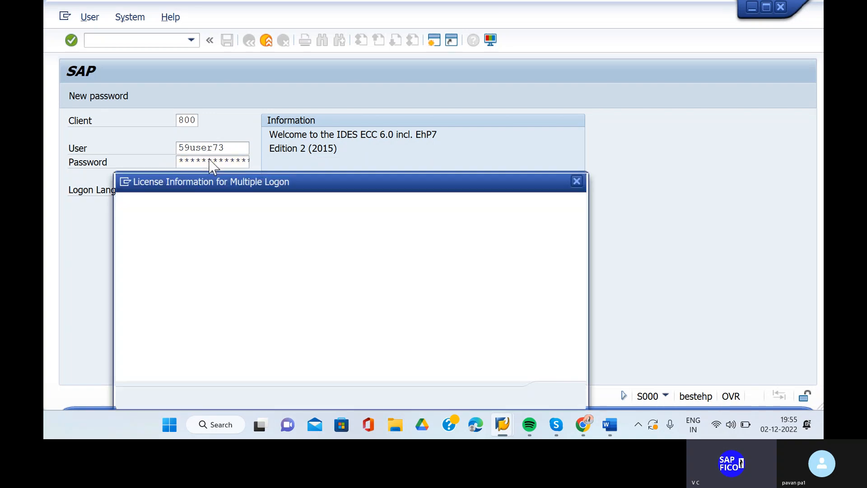
left_click(127, 317)
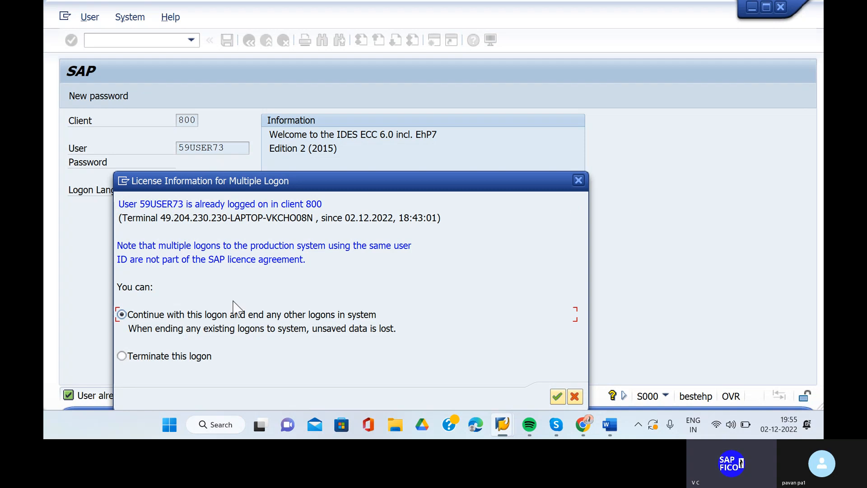
left_click(558, 396)
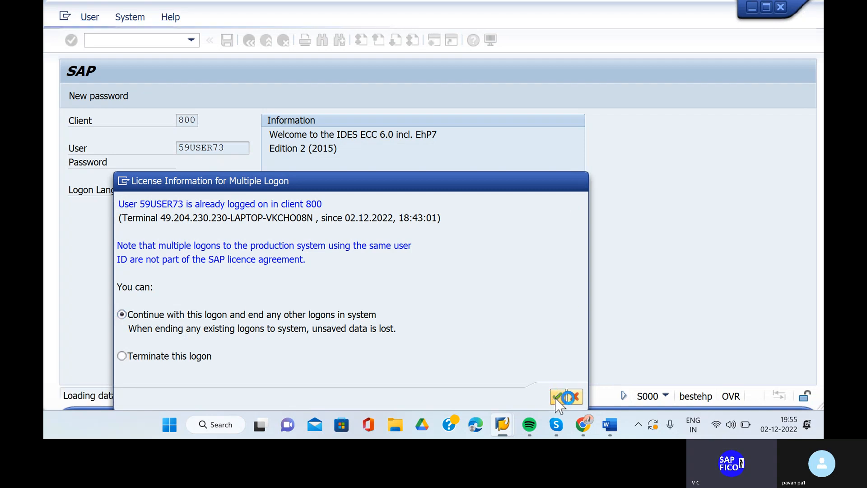
Run the command /n, view the detailed description of the broken connection error and close it
type("/n")
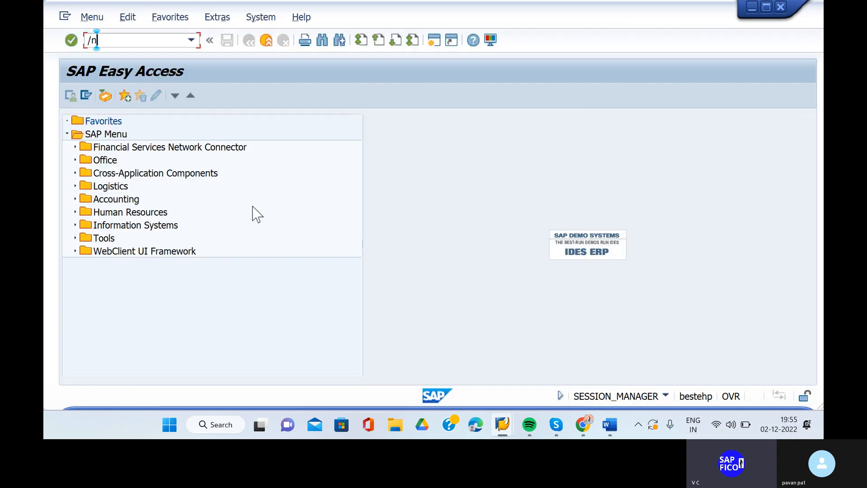
key("Return")
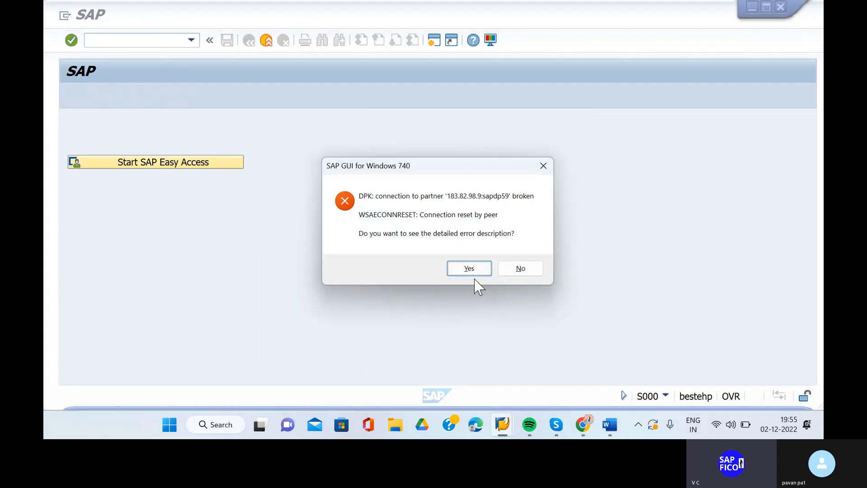
left_click(470, 267)
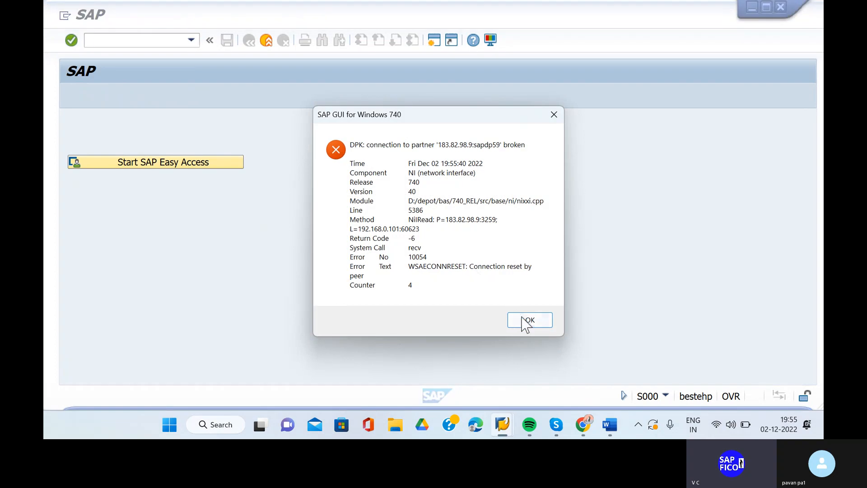
left_click(521, 321)
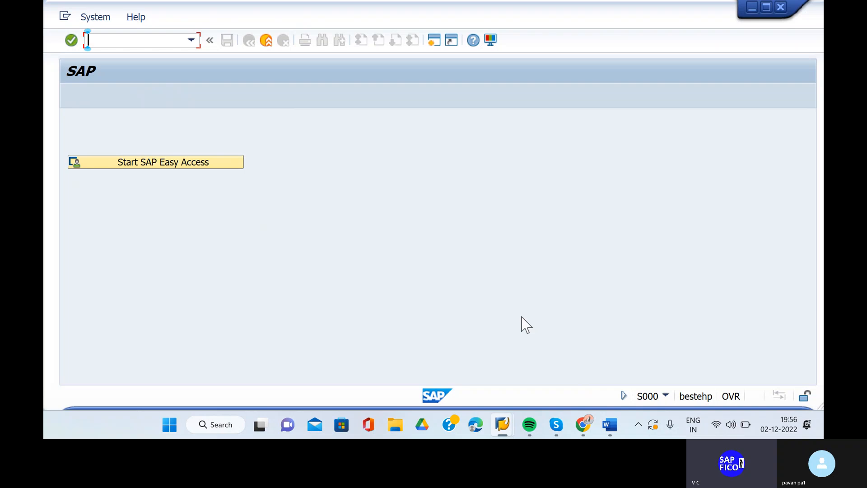
Start transaction ME21N to create a purchase order
type("mm")
key("BackSpace")
type("e21n")
key("Return")
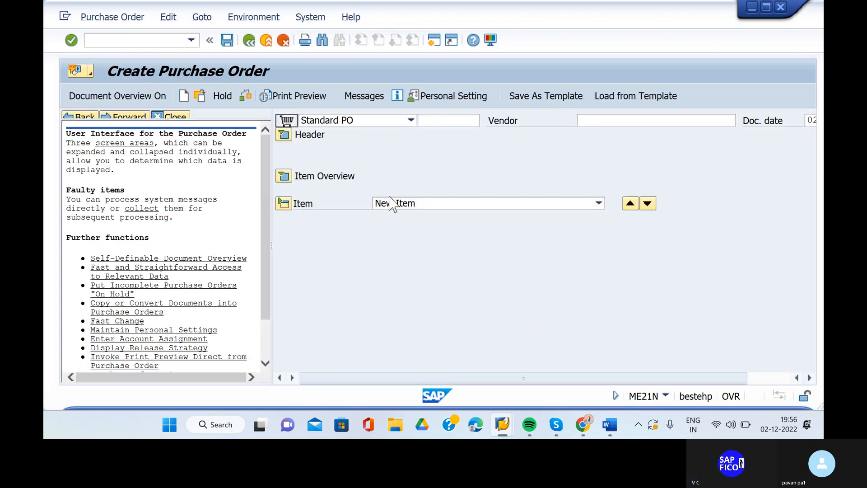
Assign the vendor DOCTOR to the standard purchase order and confirm the entry
left_click(626, 122)
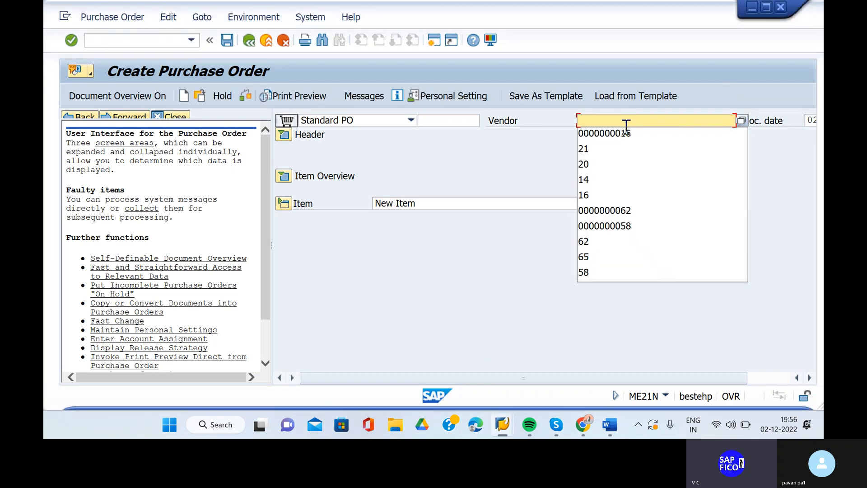
left_click(626, 136)
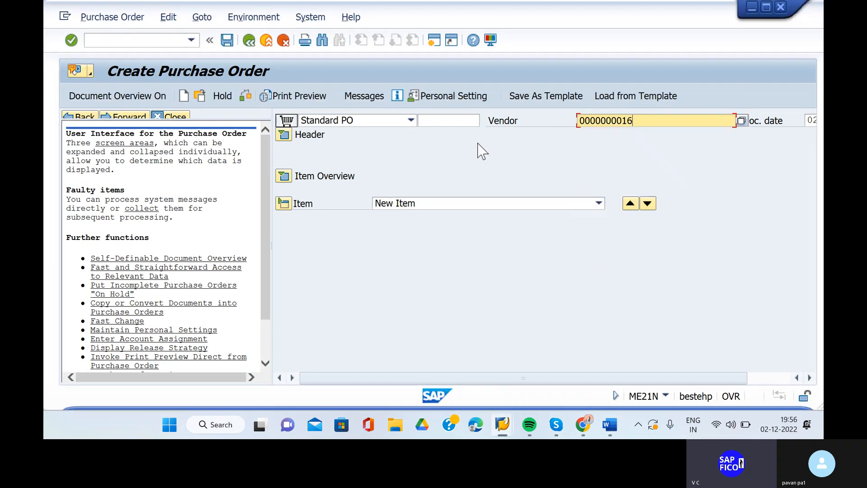
left_click(456, 121)
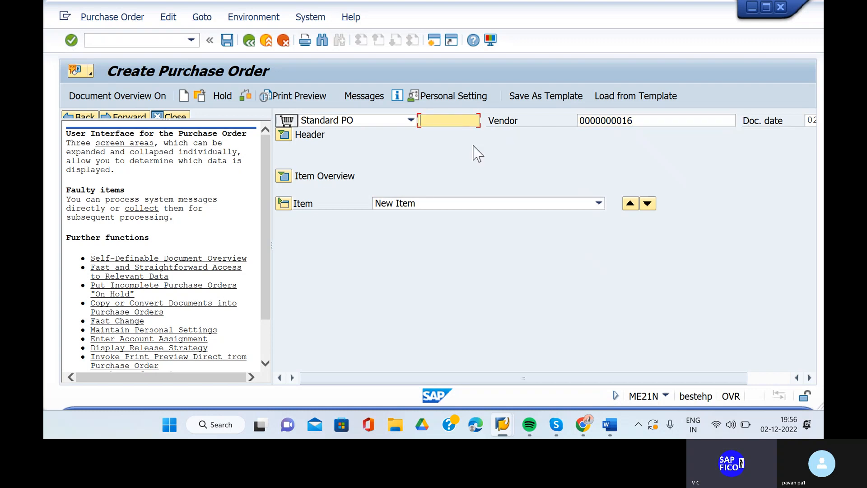
key("Return")
key("BackSpace")
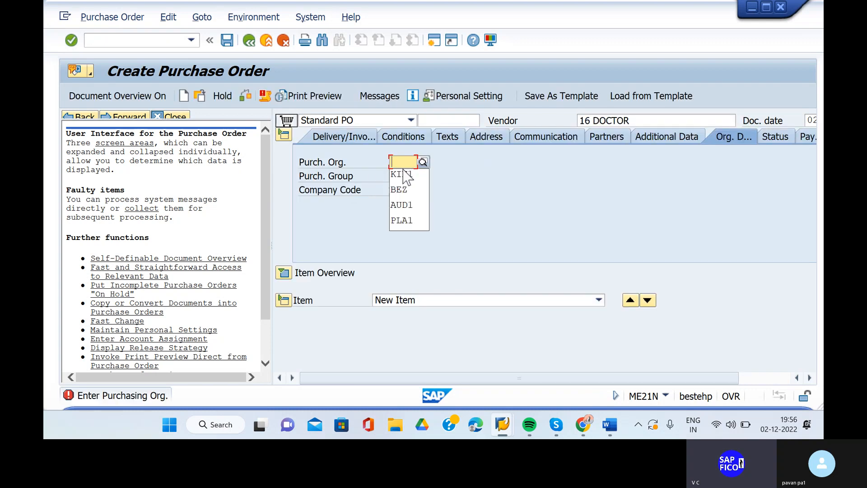
Set the purchasing organization to KIN1, the purchasing group to KIN and the company code to KIND
left_click(404, 174)
left_click(405, 180)
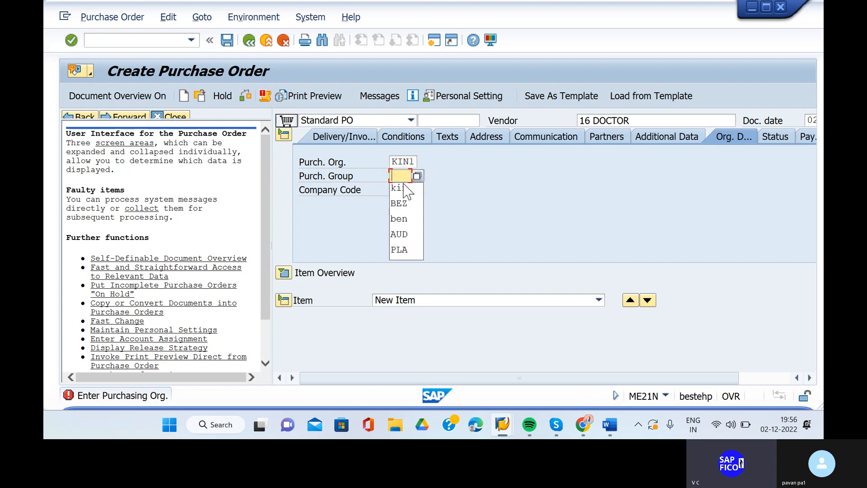
left_click(404, 186)
left_click(405, 189)
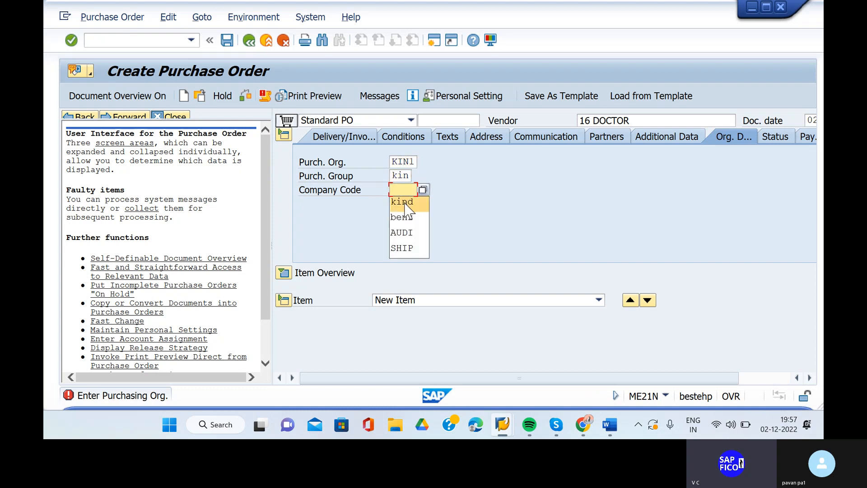
left_click(405, 201)
key("Return")
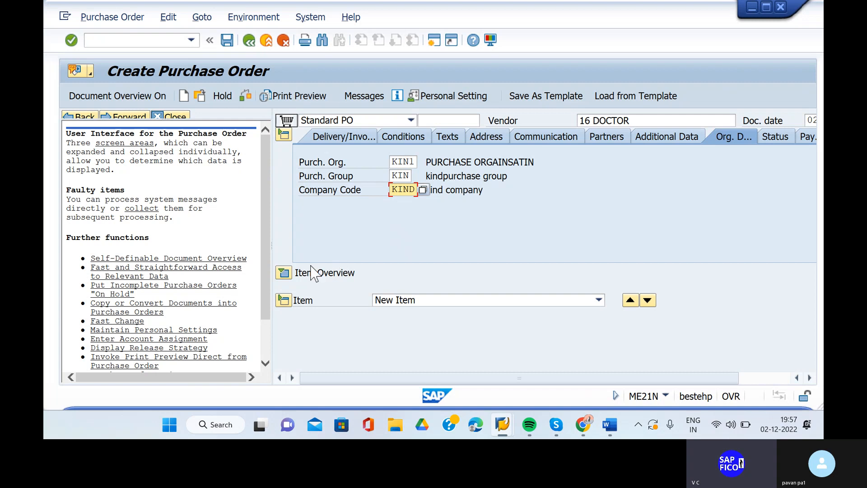
Expand the item overview and set the first row's item number to 10
left_click(284, 272)
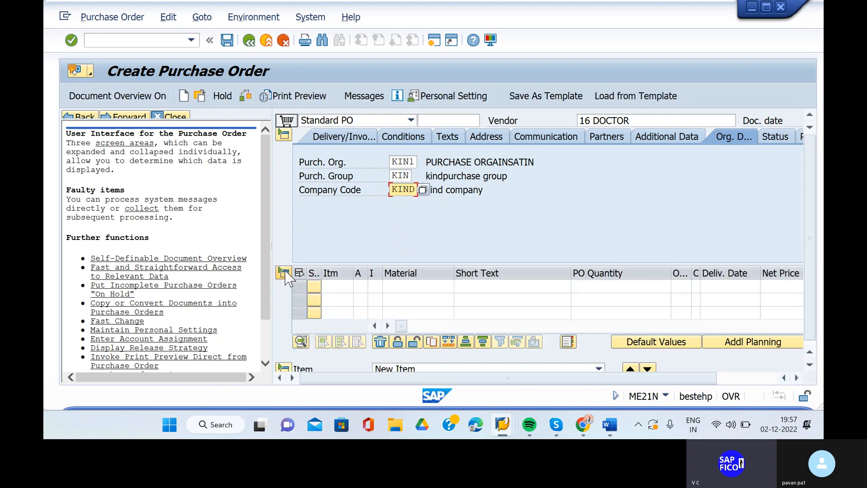
left_click(337, 288)
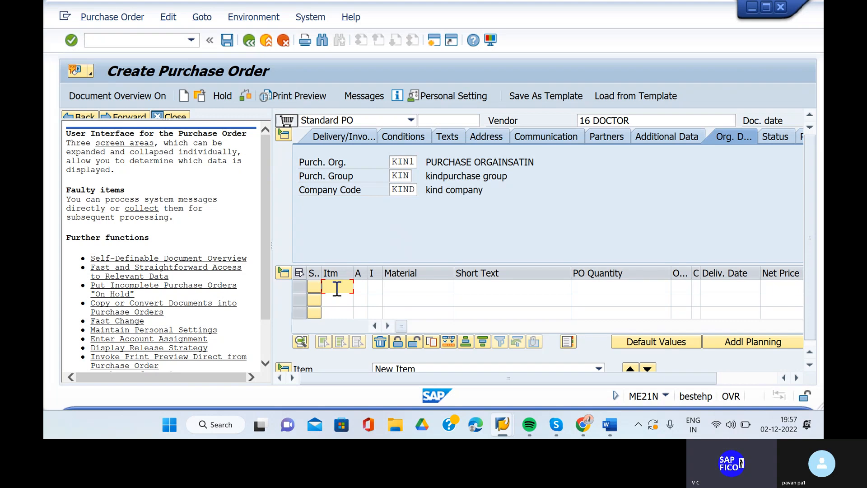
type("10")
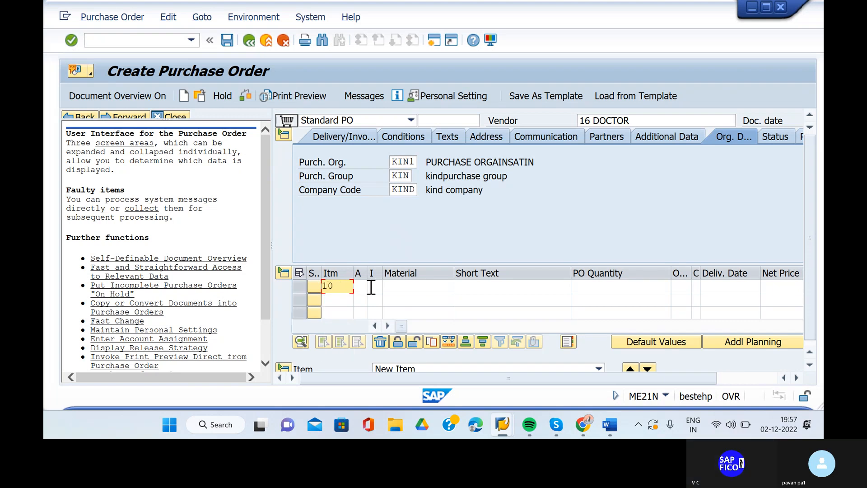
left_click(397, 288)
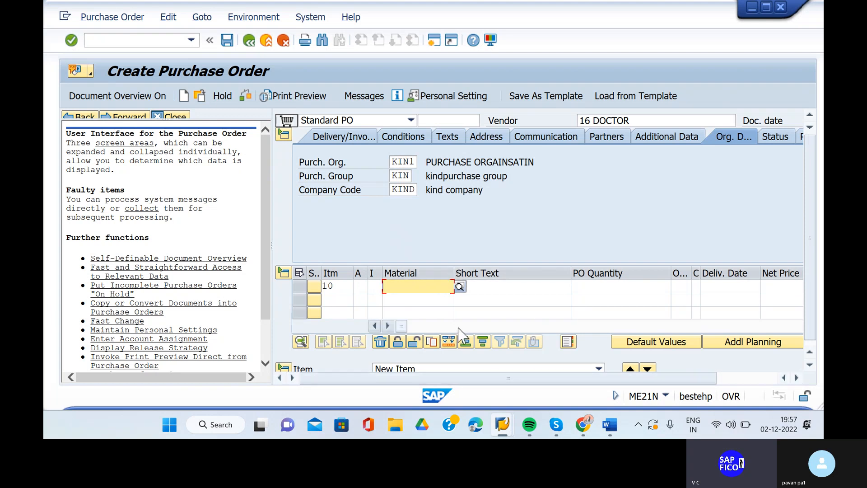
key("ctrl+v")
key("Return")
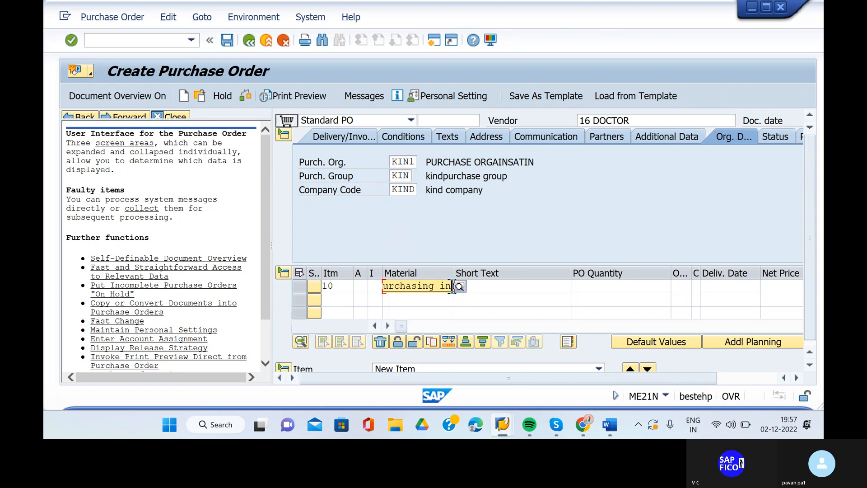
type("fo re")
key("BackSpace")
key("BackSpace")
key("BackSpace")
key("BackSpace")
key("BackSpace")
key("BackSpace")
key("BackSpace")
key("BackSpace")
key("BackSpace")
key("BackSpace")
key("BackSpace")
key("BackSpace")
key("BackSpace")
key("BackSpace")
key("BackSpace")
key("BackSpace")
key("BackSpace")
key("BackSpace")
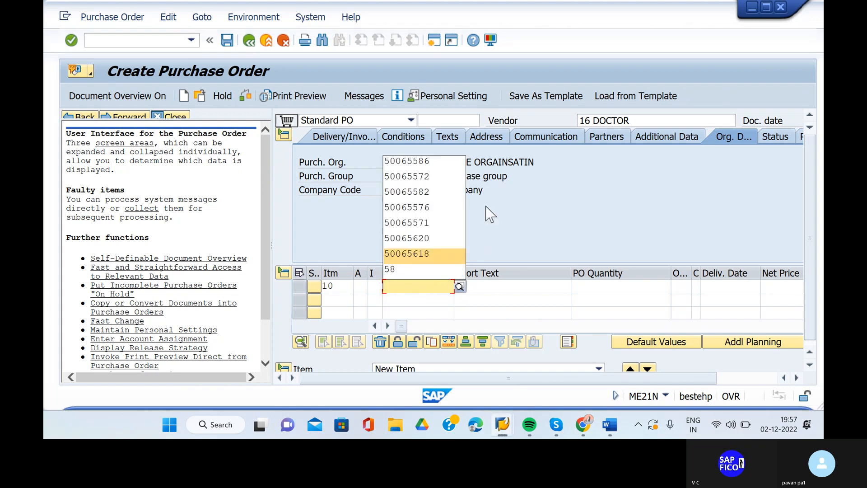
Set item 10's material to 50065587 and its PO quantity to 5
left_click(440, 165)
key("BackSpace")
type("7")
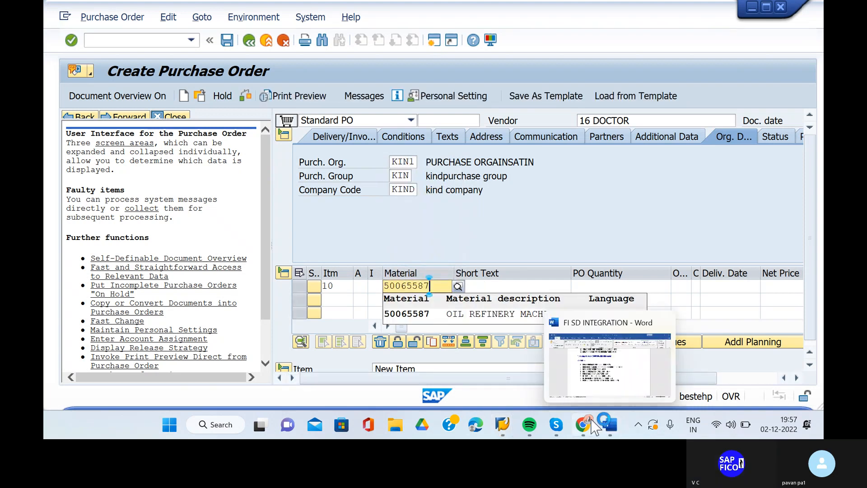
left_click(457, 316)
mouse_move(613, 433)
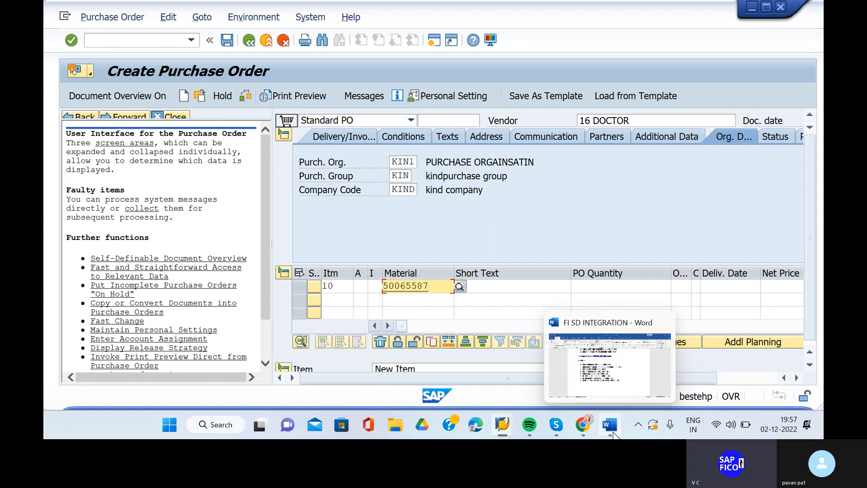
left_click(615, 288)
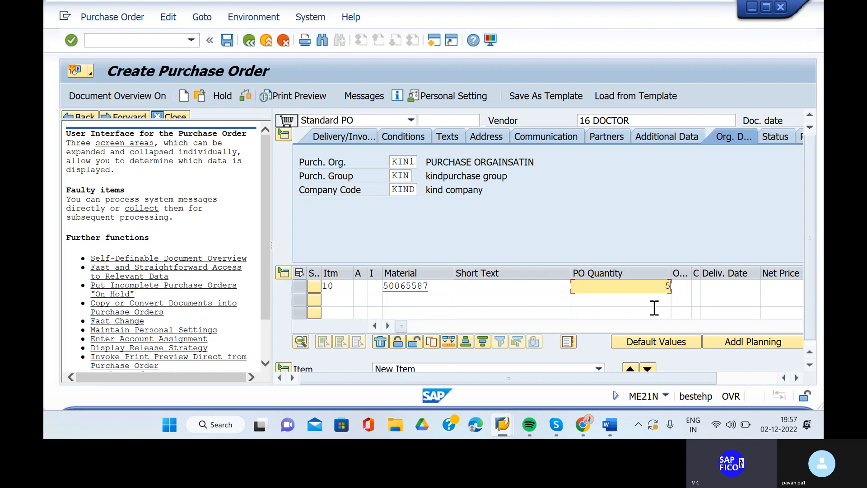
Set item 10's plant and storage location to KIN1, confirm the item and review its material, quantity and price
left_click(506, 326)
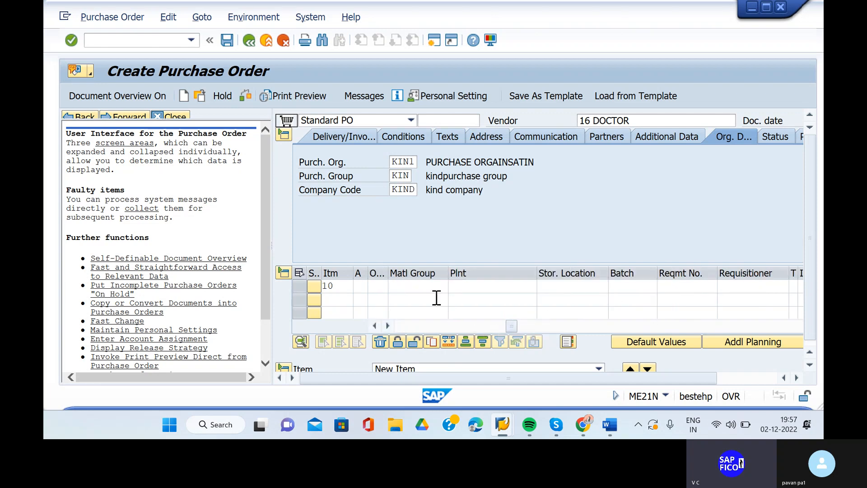
left_click(481, 286)
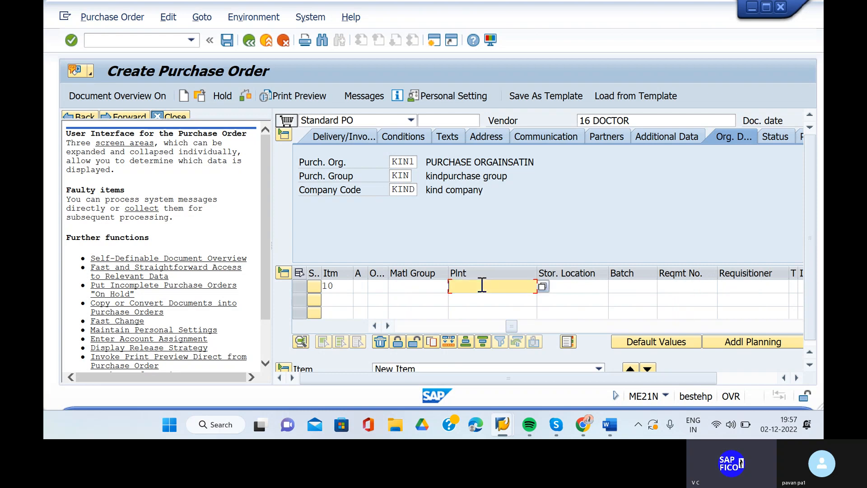
left_click(508, 293)
left_click(508, 299)
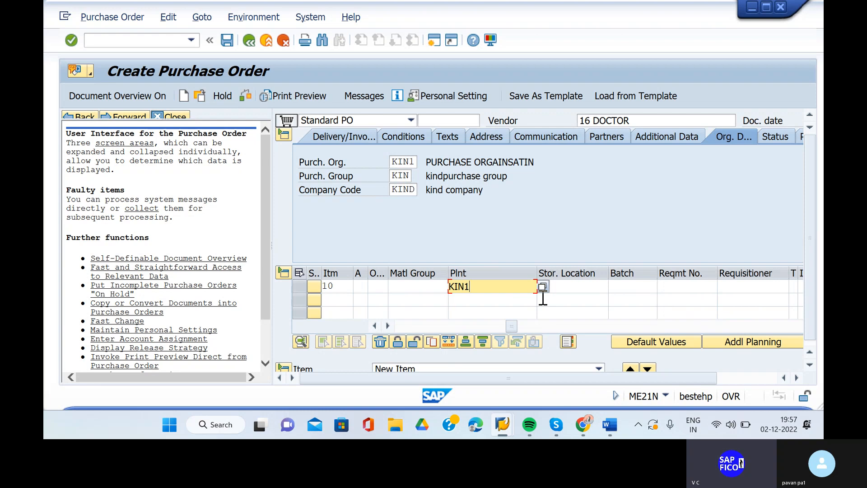
left_click(585, 286)
left_click(575, 300)
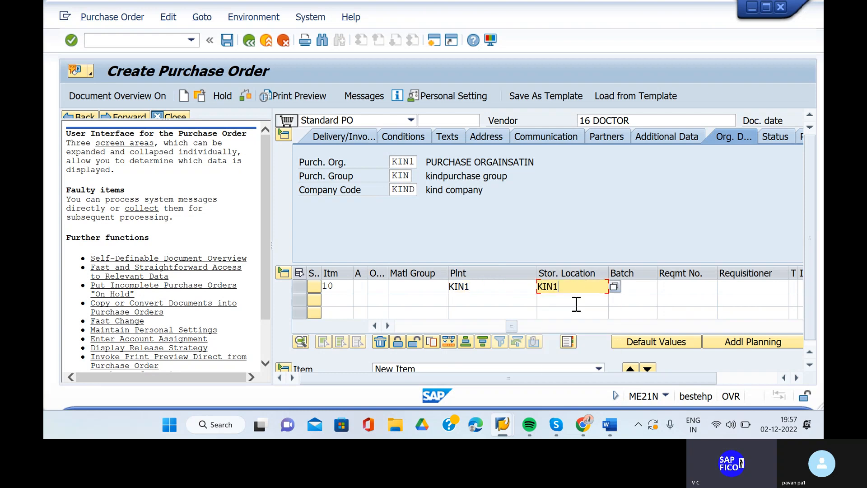
key("Return")
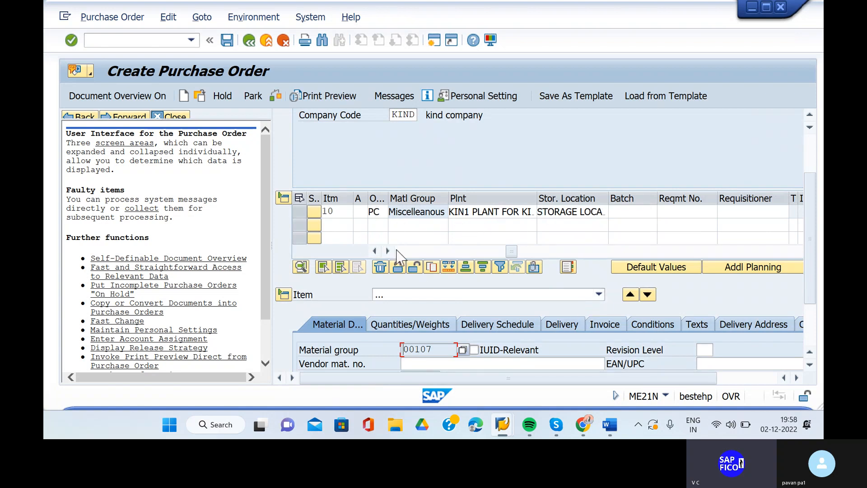
left_click(418, 251)
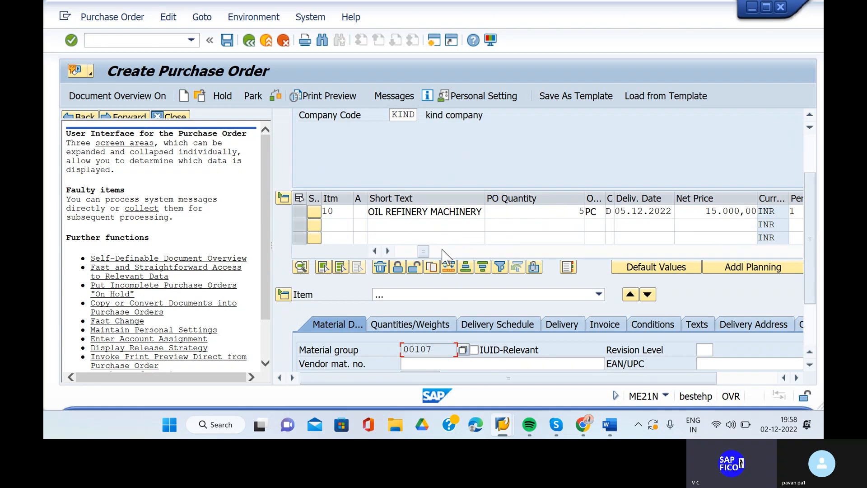
left_click(413, 253)
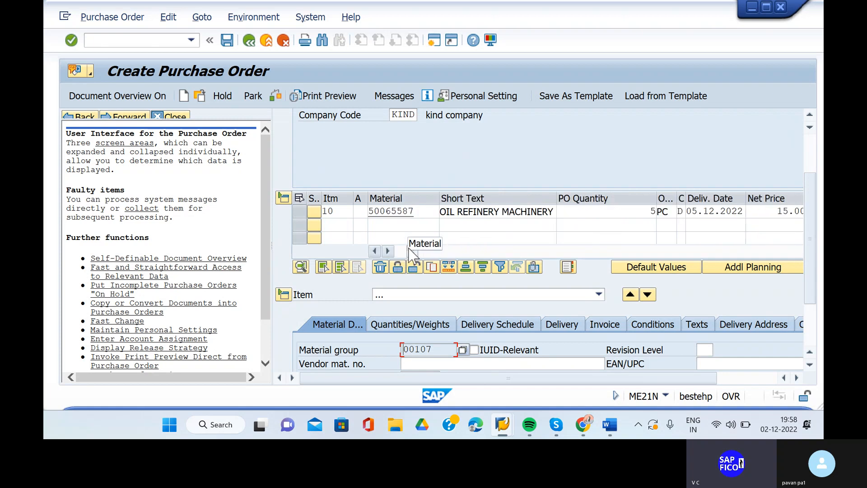
Review item 10's net price, plant and storage location along with the organizational data, and run a check on the purchase order
left_click(423, 251)
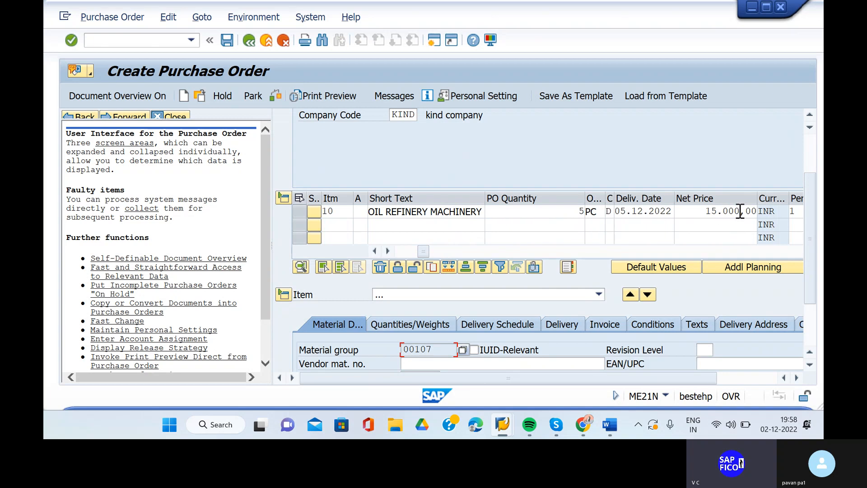
left_click(457, 250)
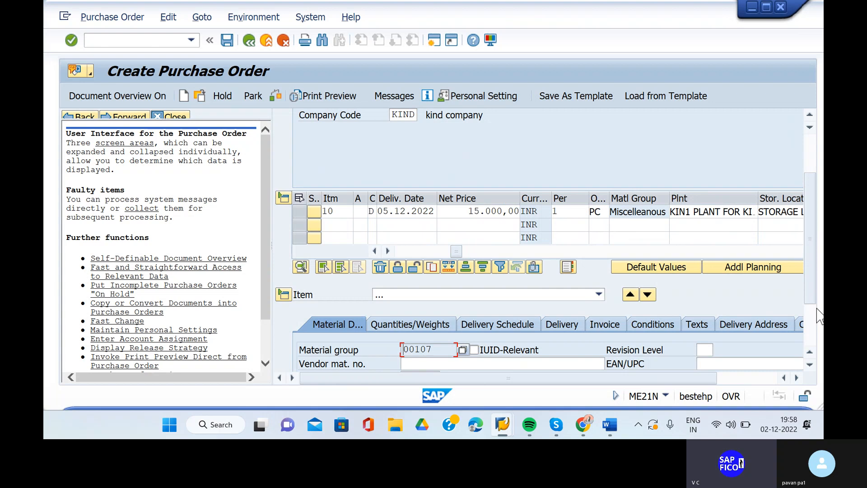
scroll(810, 326, "down", 3)
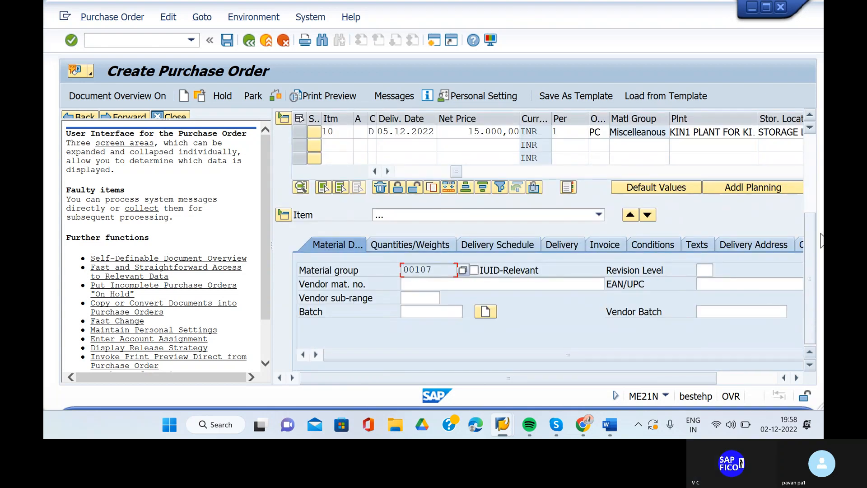
left_click(811, 196)
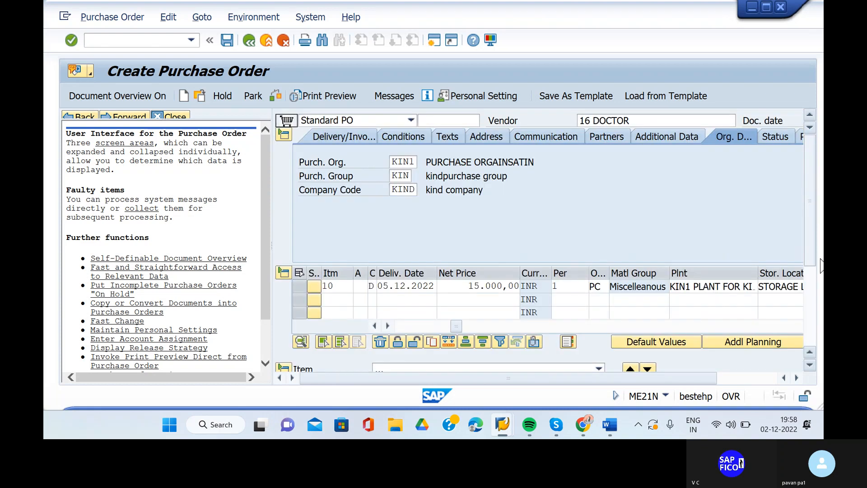
left_click(813, 289)
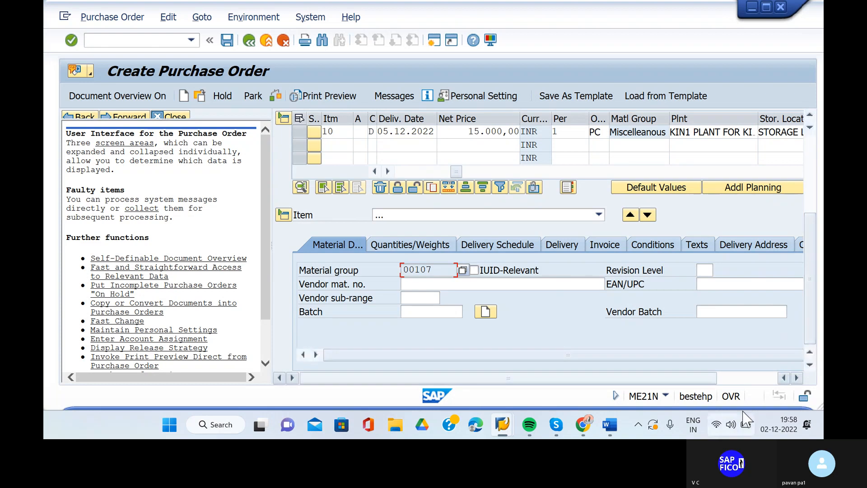
left_click(492, 171)
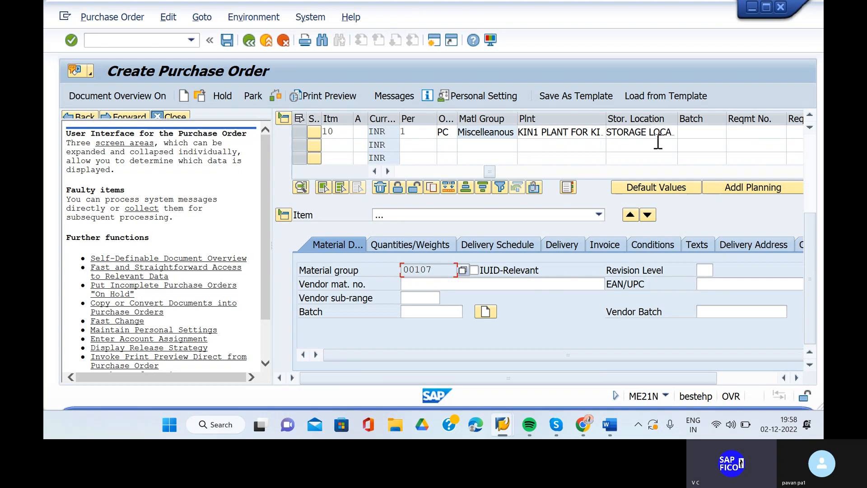
left_click(279, 108)
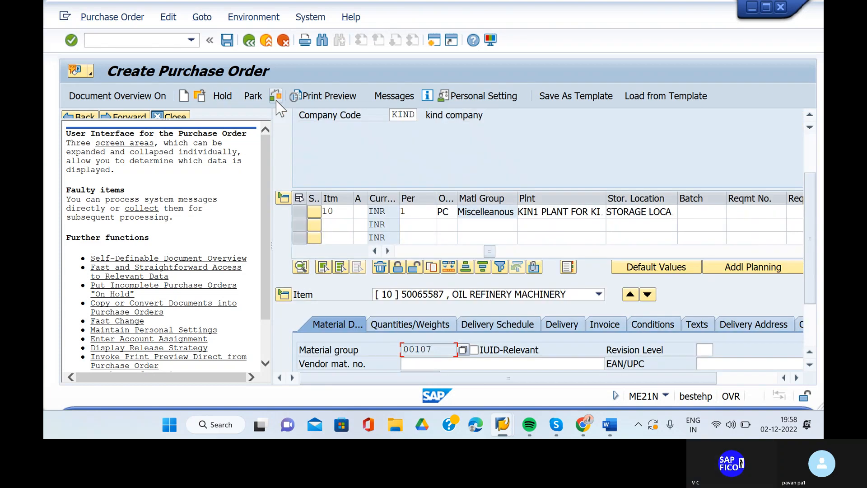
left_click(276, 97)
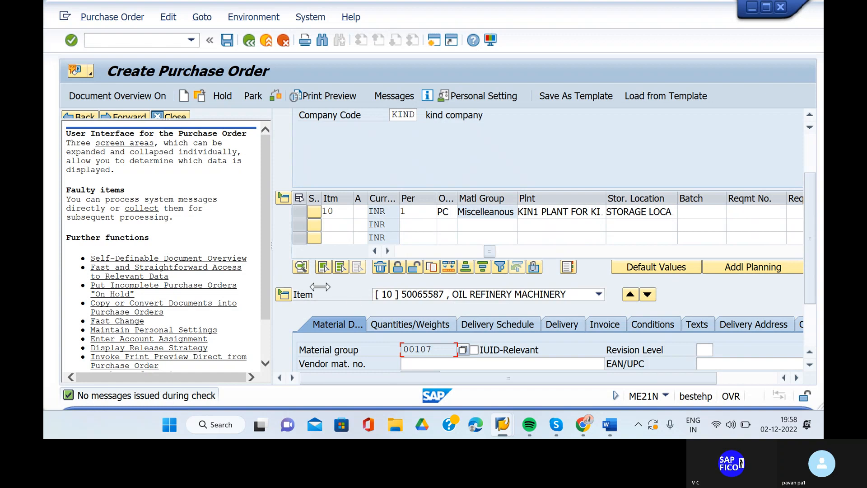
Examine item 10's remaining overview columns, from the info record back to the short text, quantity, delivery date and net price
left_click(530, 253)
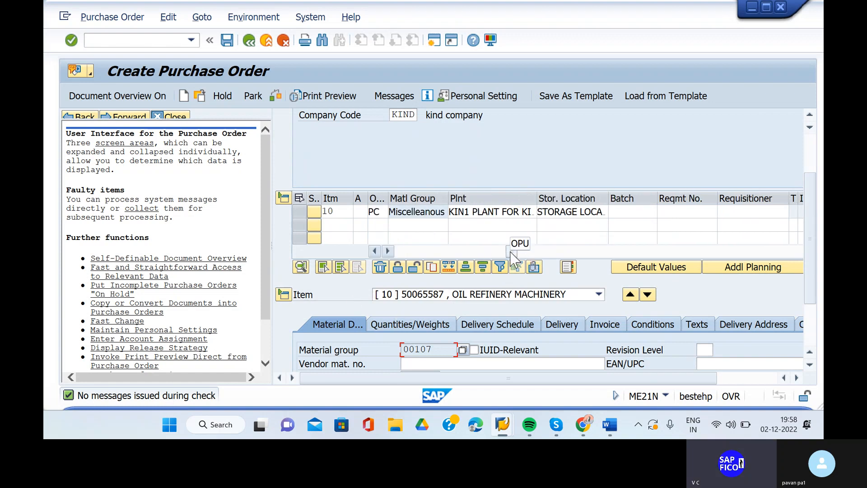
left_click(541, 252)
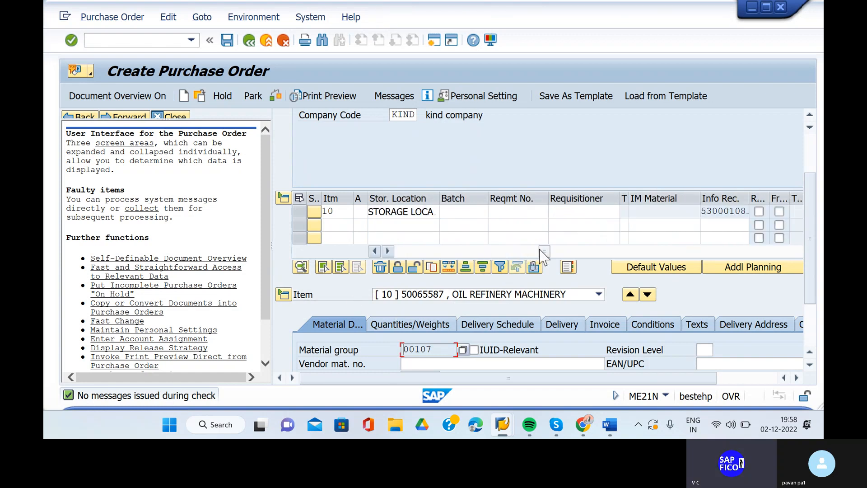
left_click(512, 252)
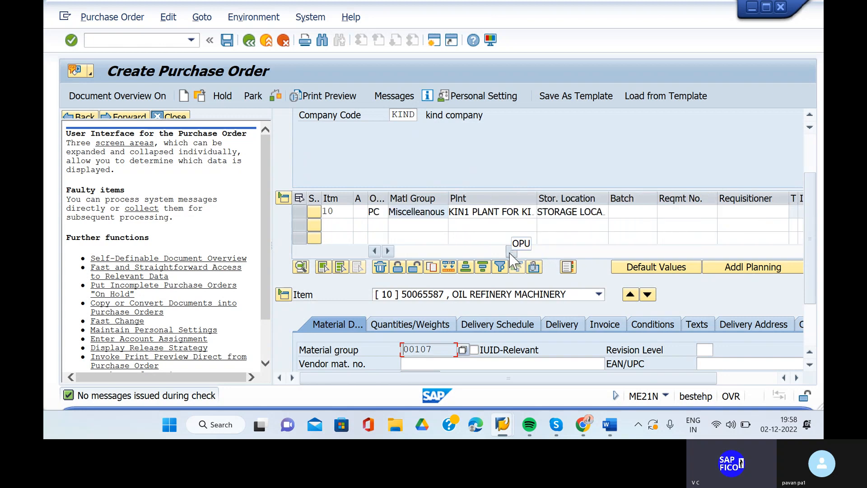
left_click(484, 252)
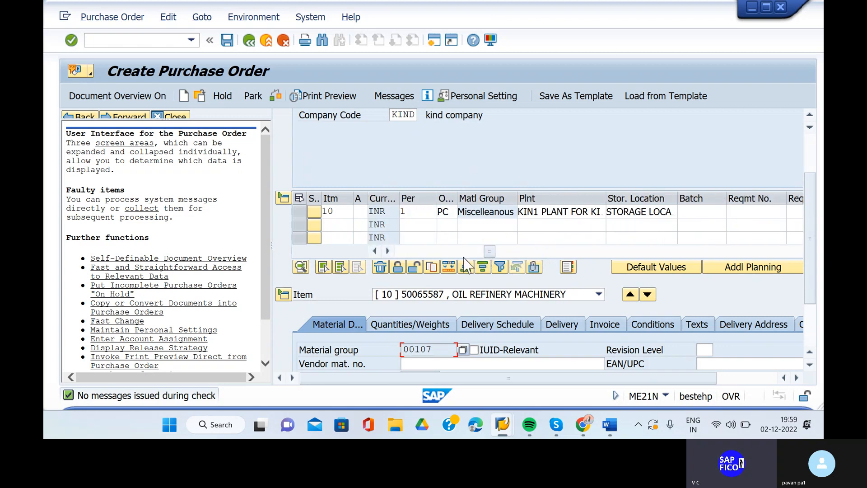
left_click(475, 252)
left_click(449, 252)
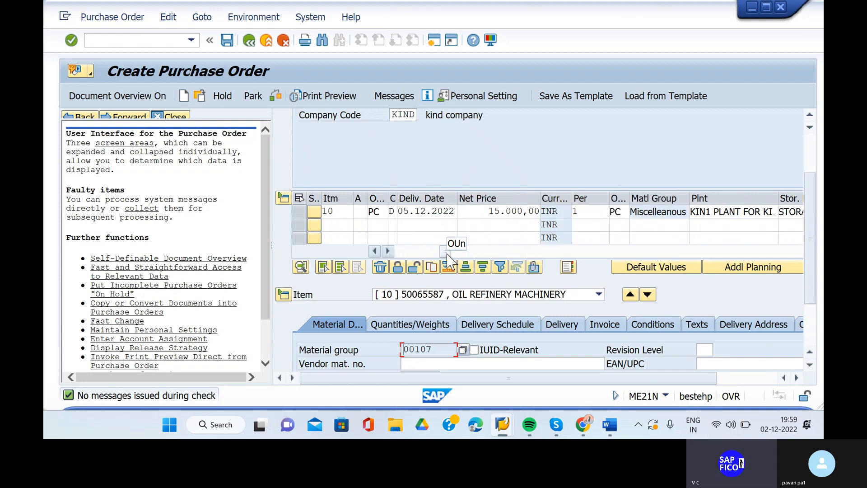
left_click(424, 251)
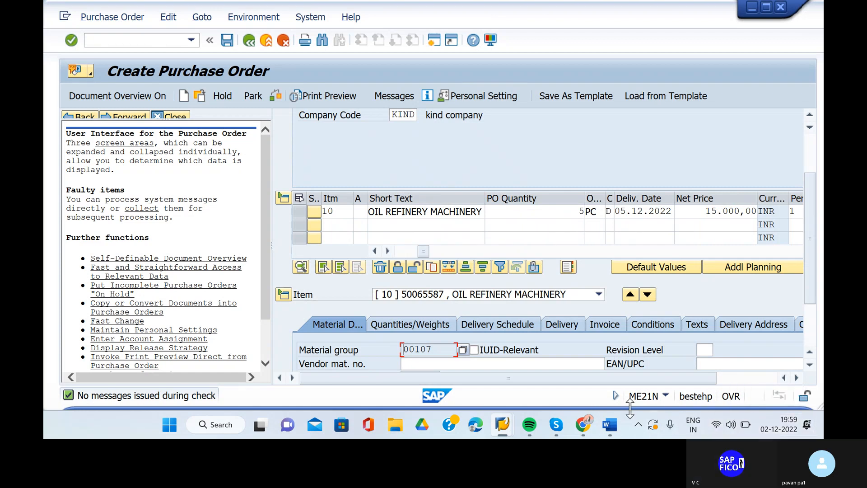
mouse_move(569, 413)
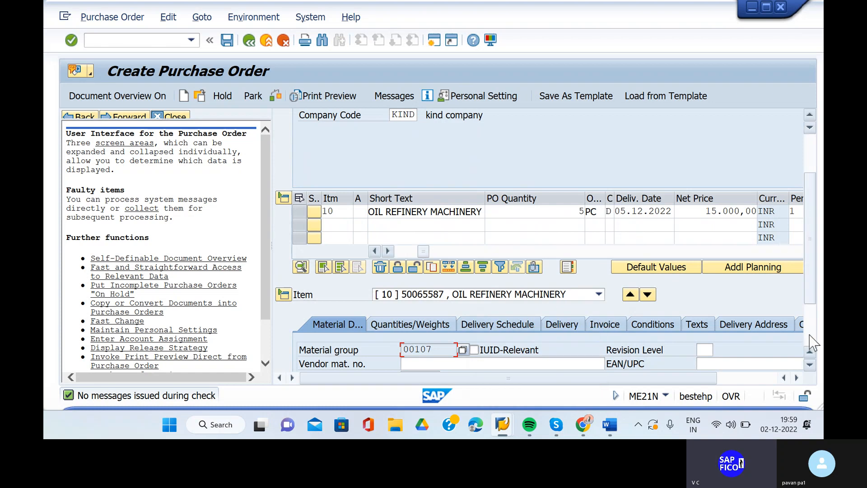
Review item 10's invoice settings and tax code, and save the purchase order
scroll(811, 317, "down", 3)
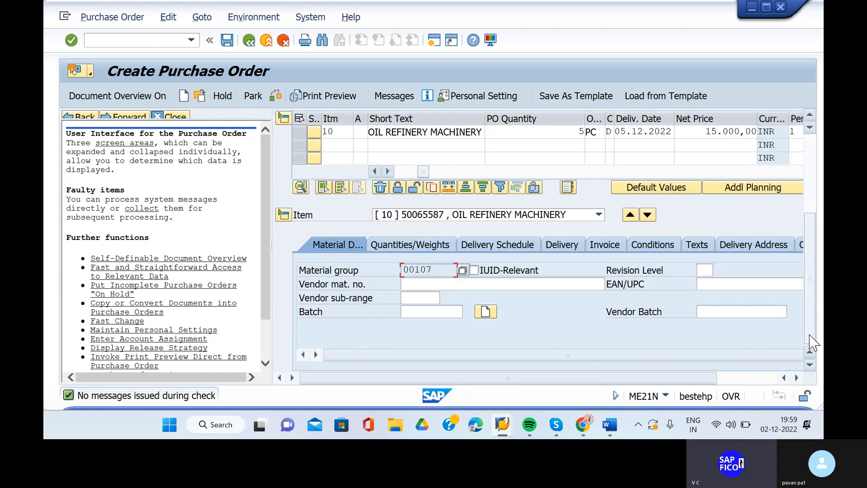
left_click(616, 246)
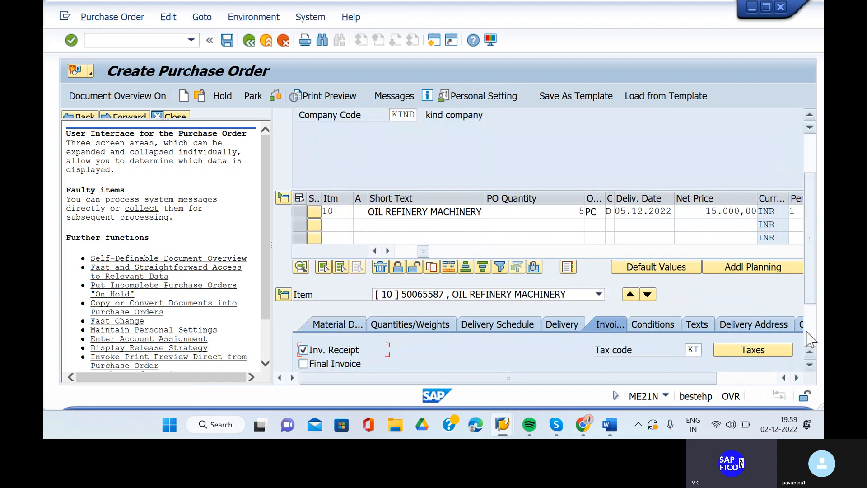
scroll(812, 338, "down", 3)
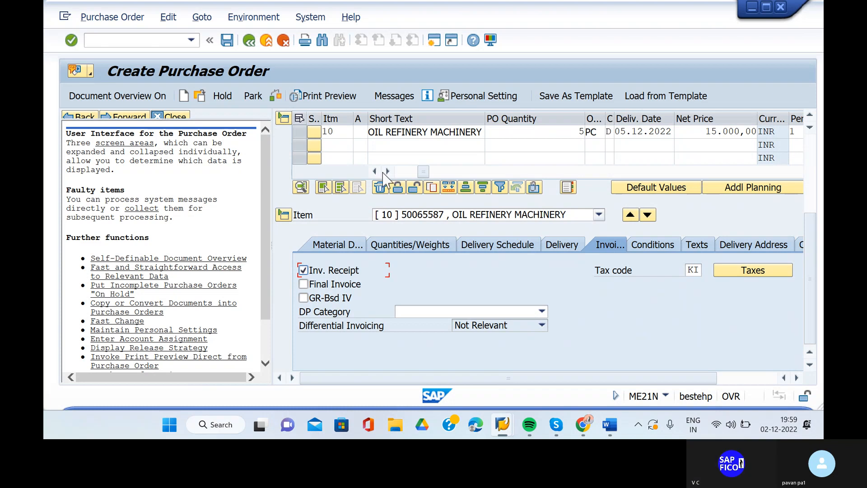
left_click(227, 40)
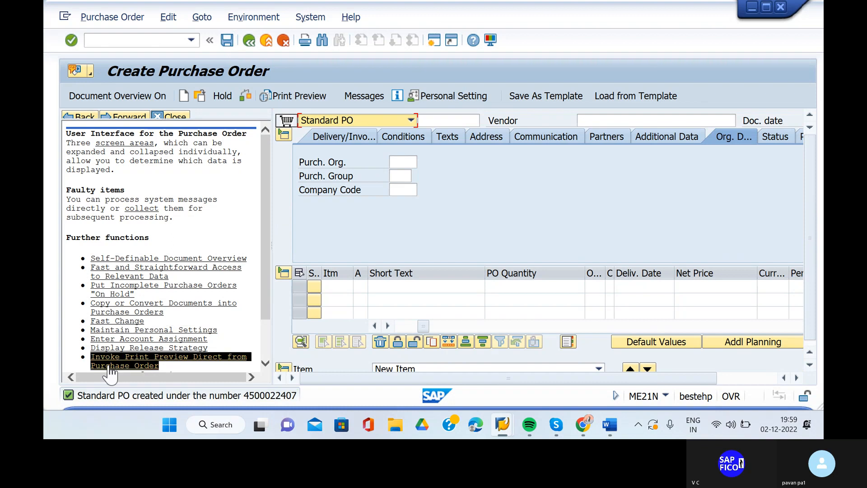
Open the details of the purchase order creation message and copy the new purchase order number
double_click(72, 398)
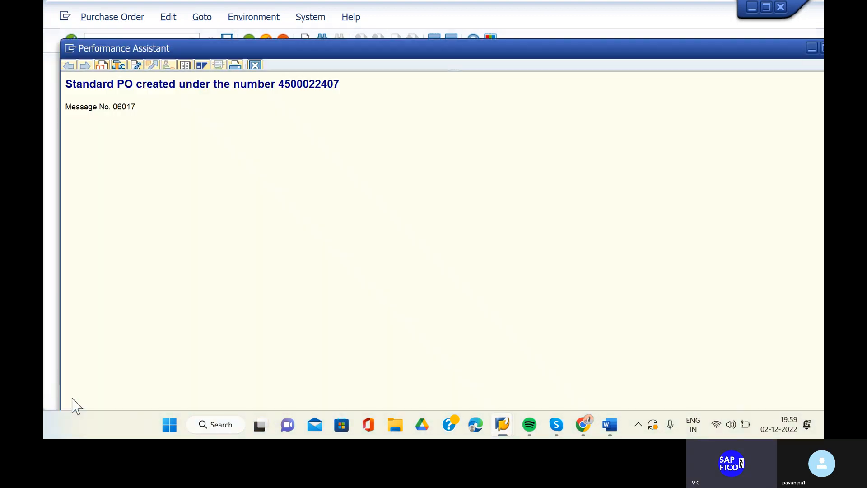
double_click(292, 86)
key("ctrl+c")
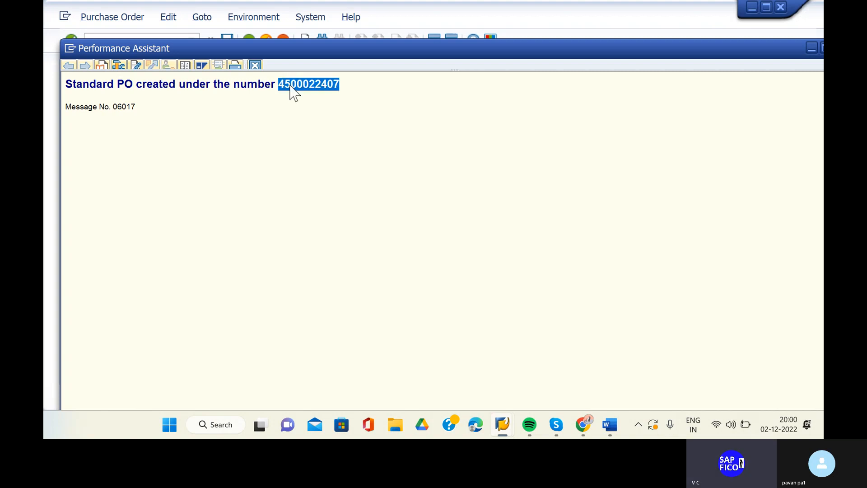
left_click(464, 2)
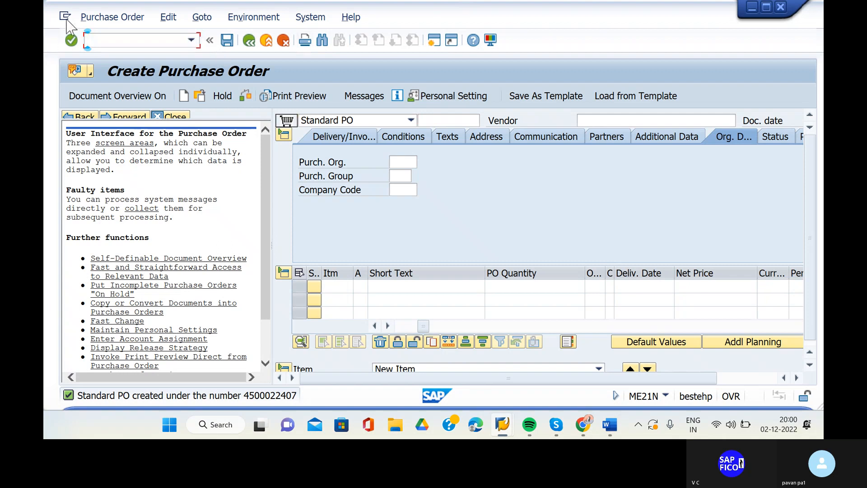
left_click(100, 18)
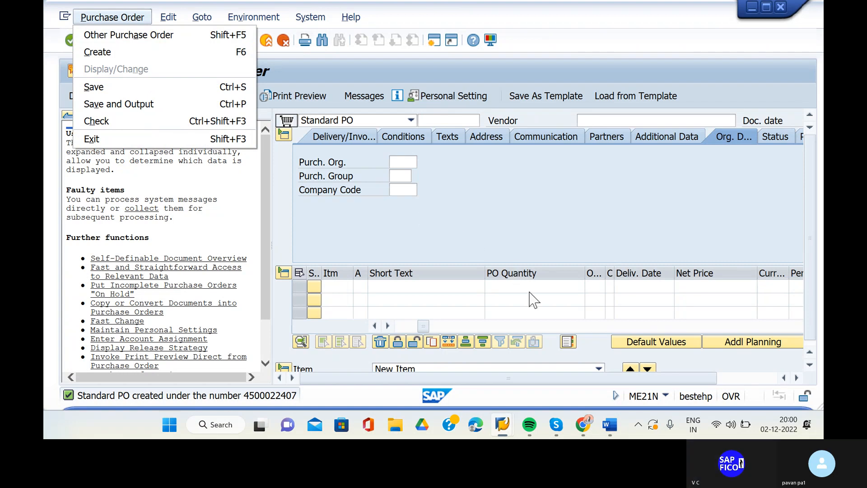
Switch to the FI SD INTEGRATION Word document, append a hyphen and the copied purchase order number to the ME21N testing step, and save
left_click(619, 426)
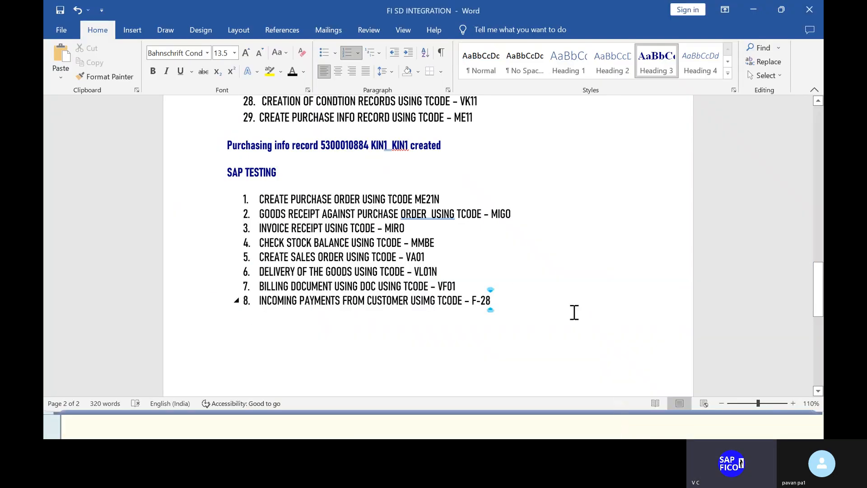
left_click(475, 198)
type("-")
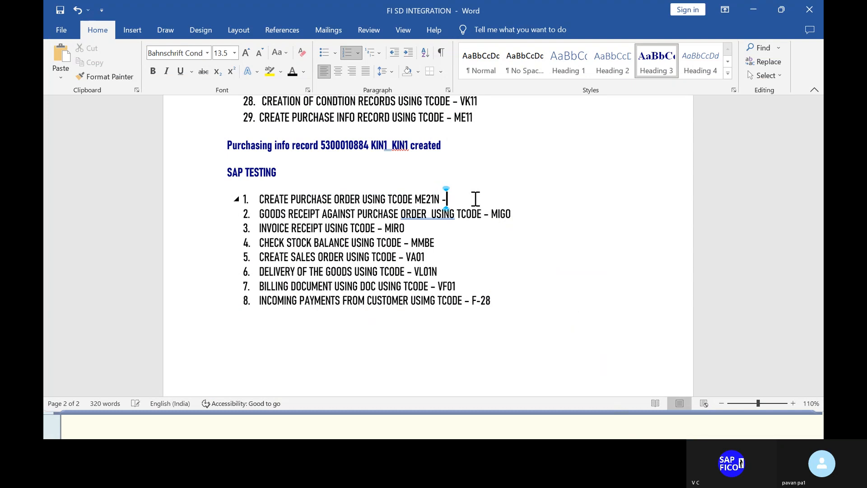
key("ctrl+v")
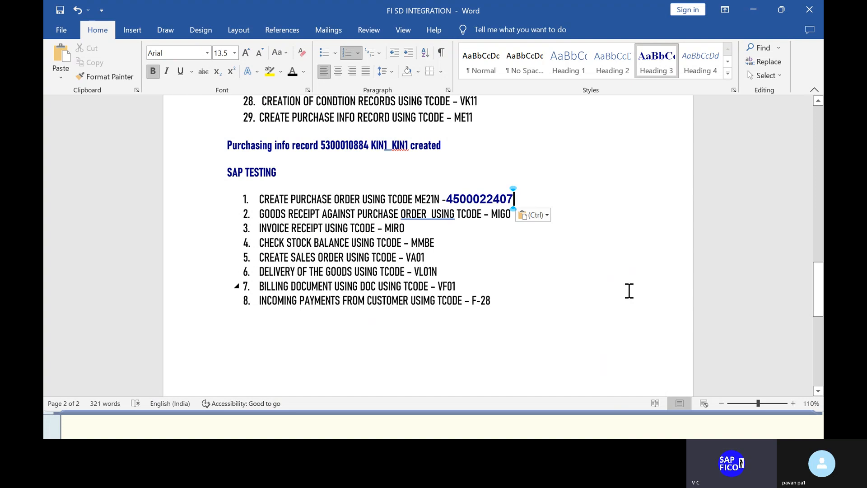
key("ctrl+s")
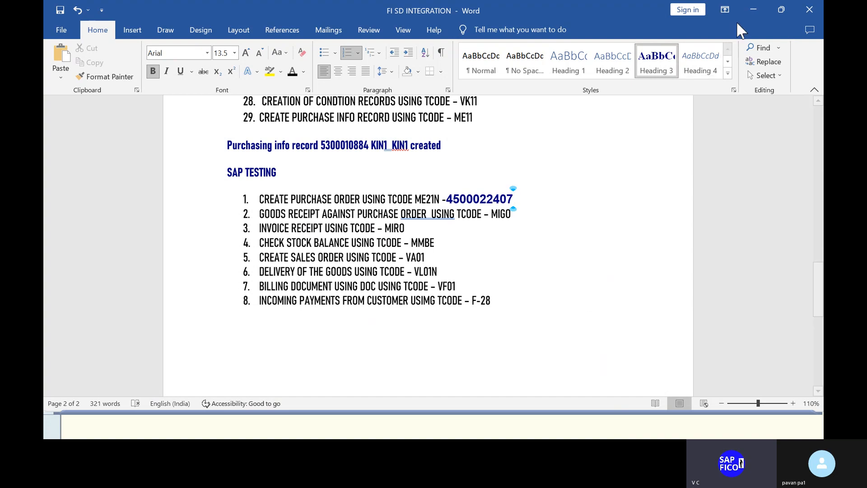
Return to SAP and start transaction MIGO in place of the purchase order screen
left_click(752, 9)
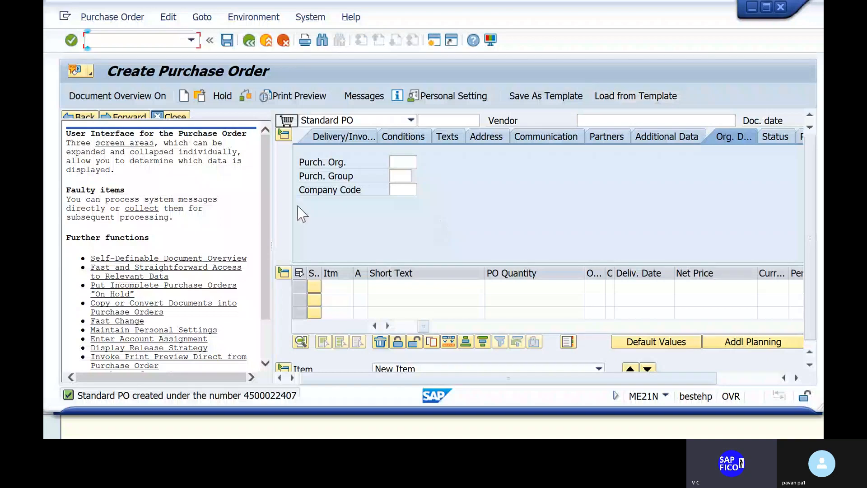
type("/nmigo")
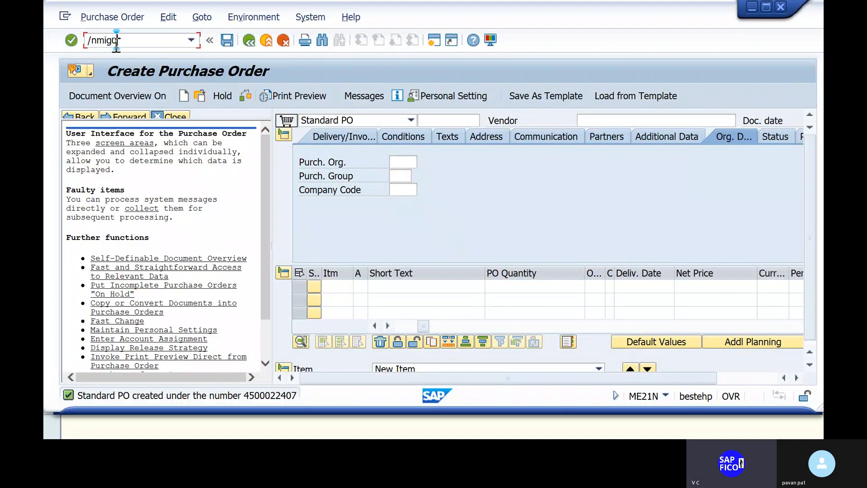
key("Return")
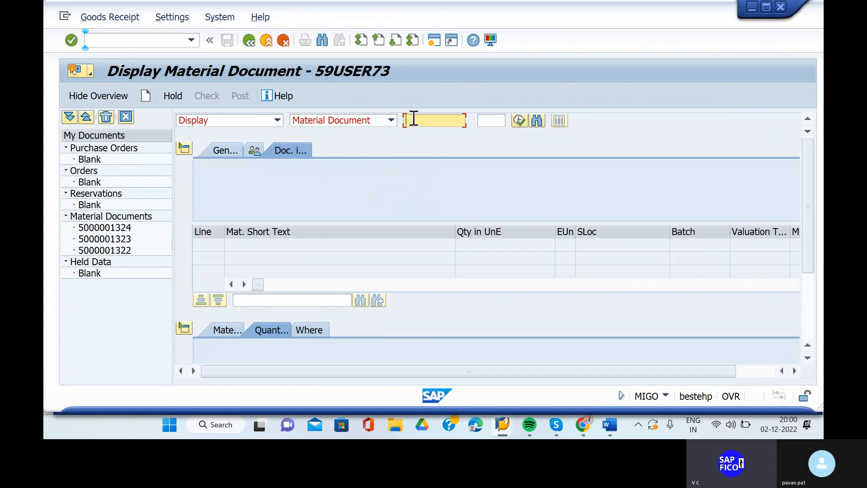
Set the MIGO action to Goods Receipt with Purchase Order as the reference document
left_click(495, 120)
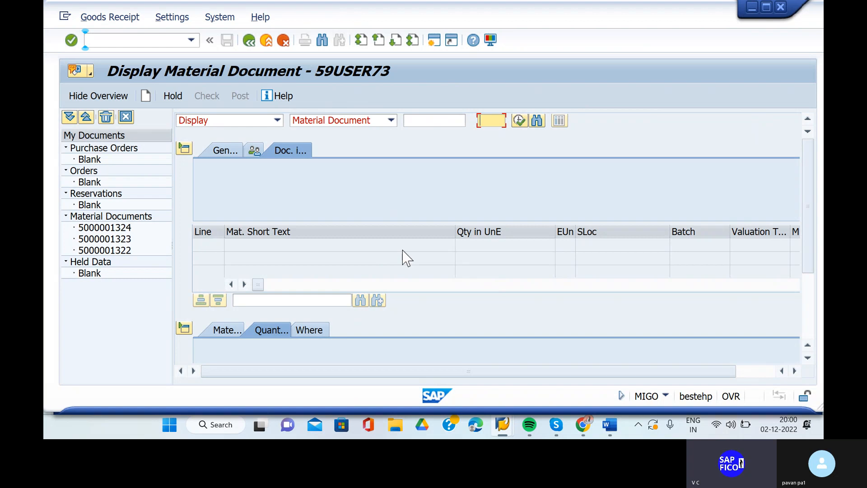
left_click(386, 121)
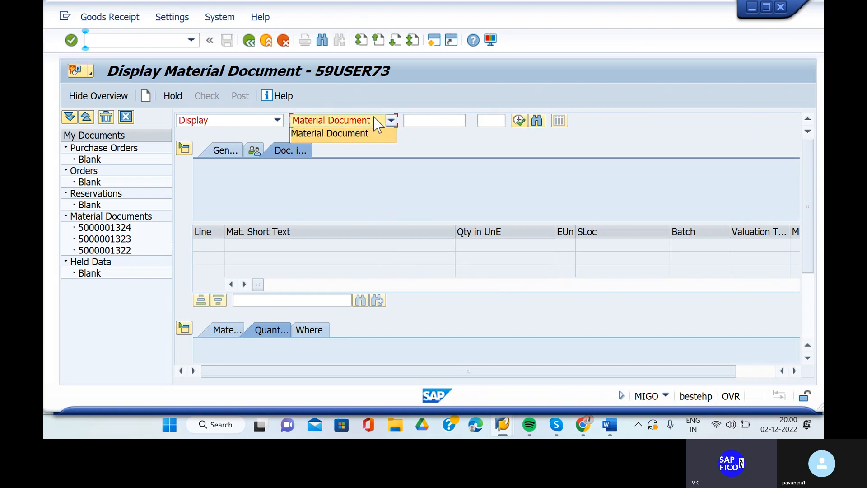
left_click(369, 131)
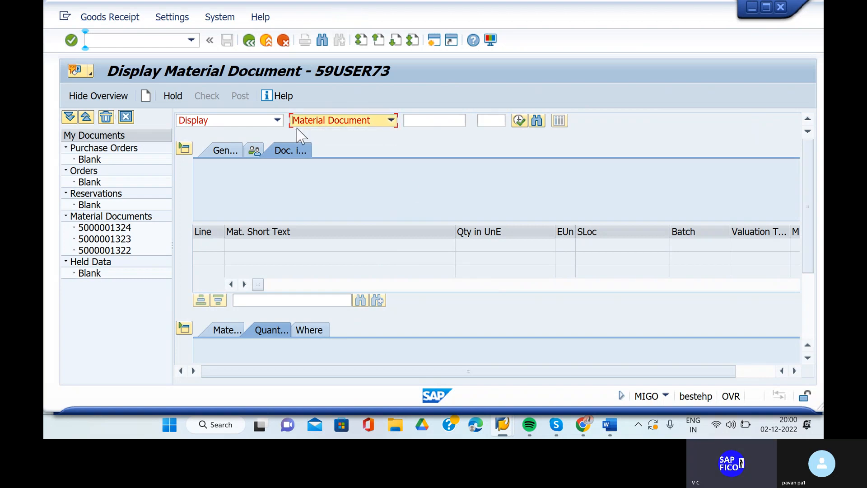
left_click(231, 121)
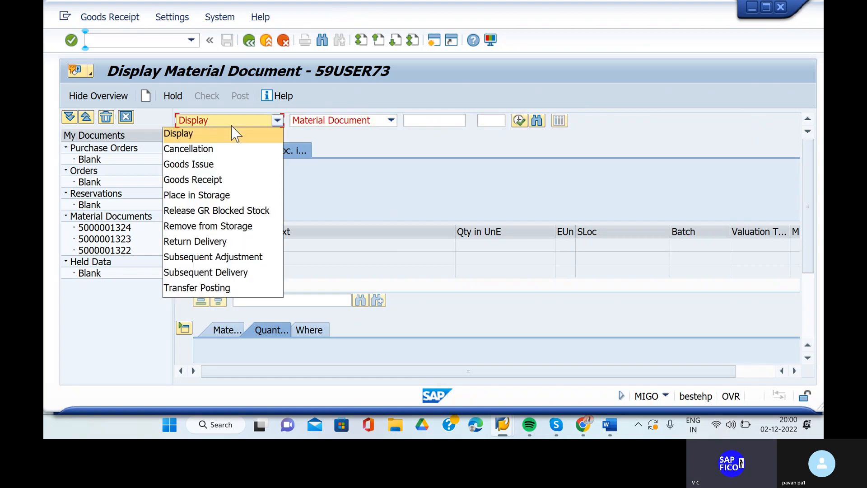
left_click(221, 180)
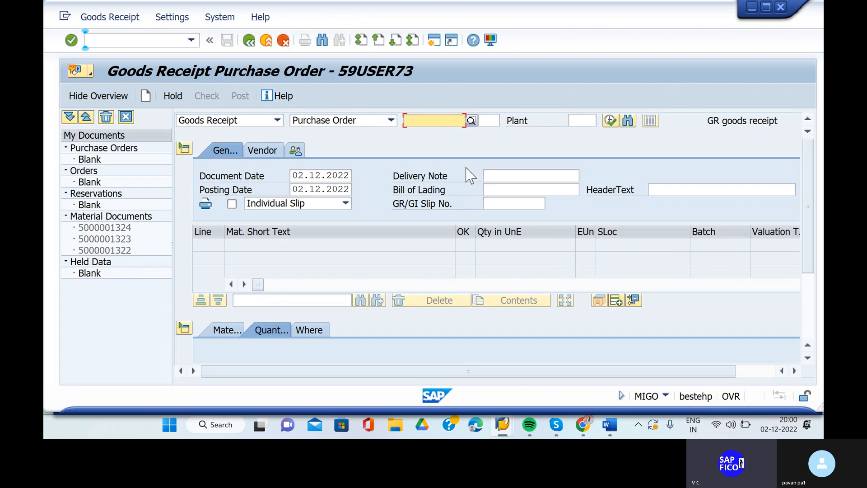
Enter the new purchase order's number with plant KIN1 and load its items into the goods receipt
left_click(464, 122)
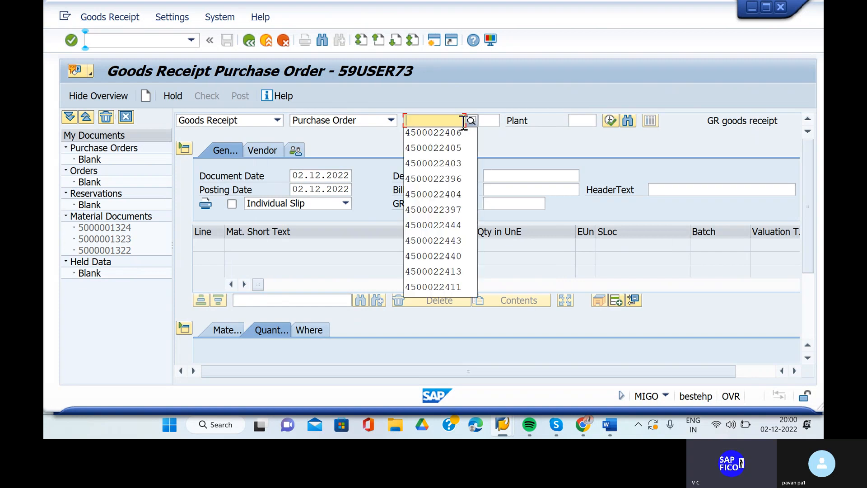
type("4500022407")
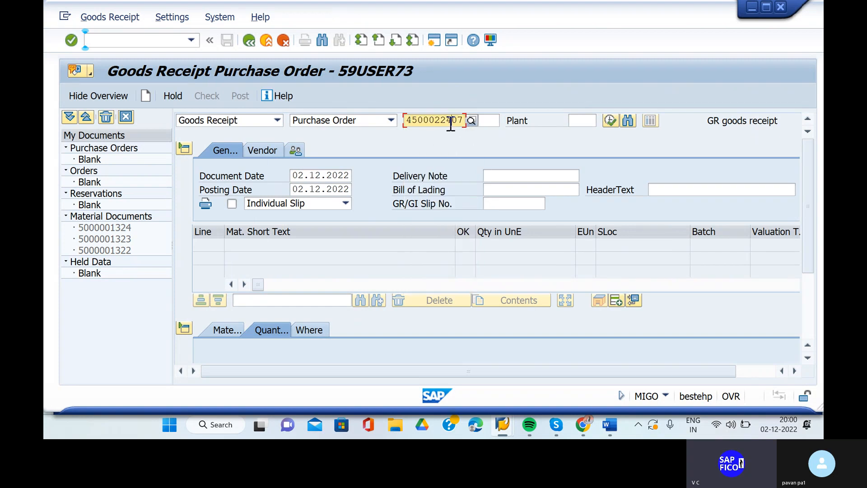
left_click(585, 120)
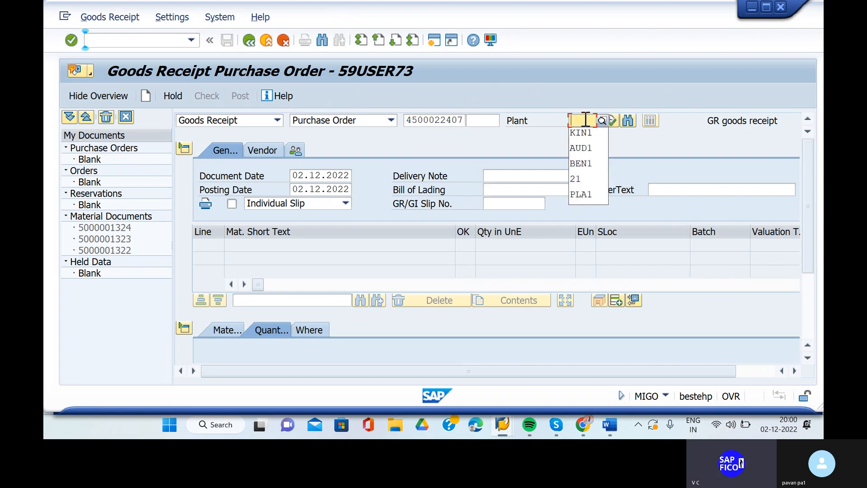
left_click(588, 130)
left_click(612, 120)
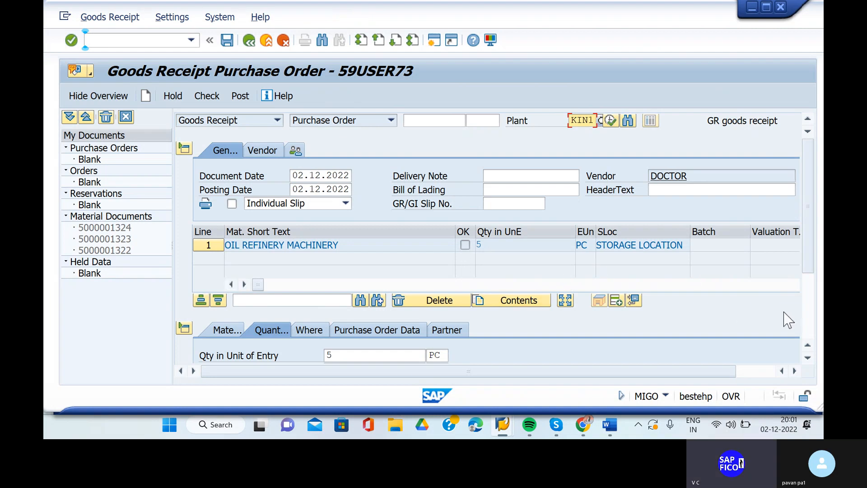
Set the delivery note quantity of the OIL REFINERY MACHINERY item to 5 PC and mark the item as OK
scroll(809, 316, "down", 3)
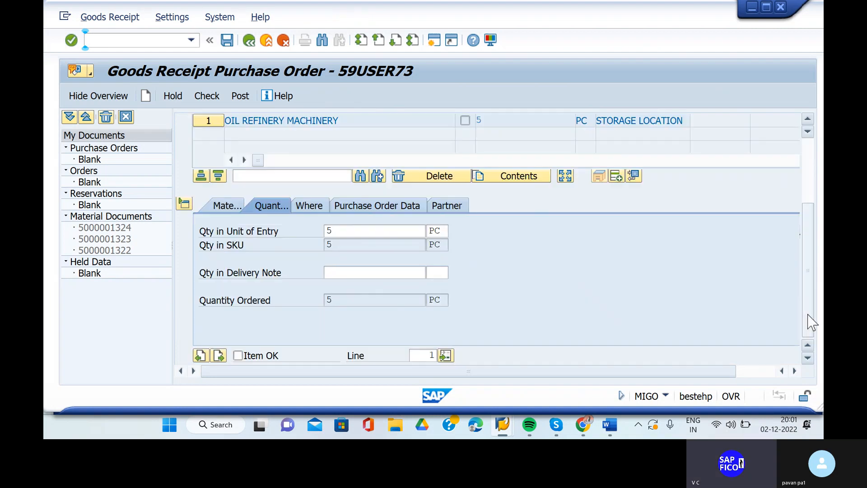
left_click(332, 272)
type("5")
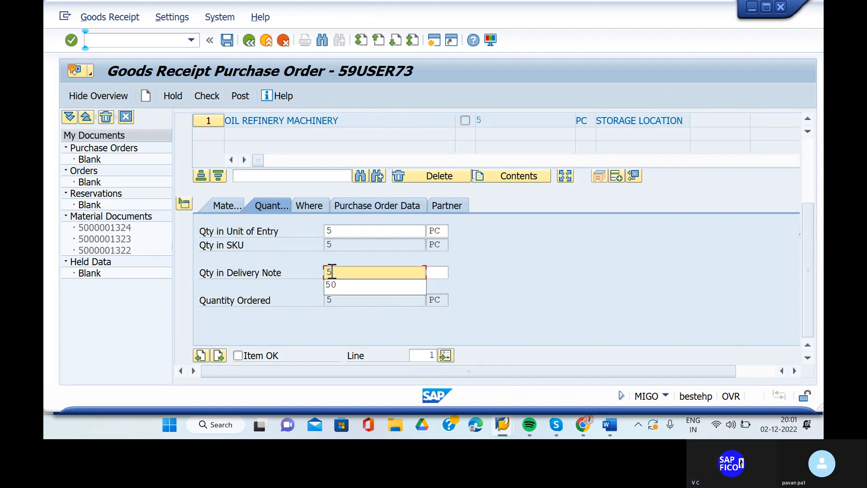
left_click(435, 272)
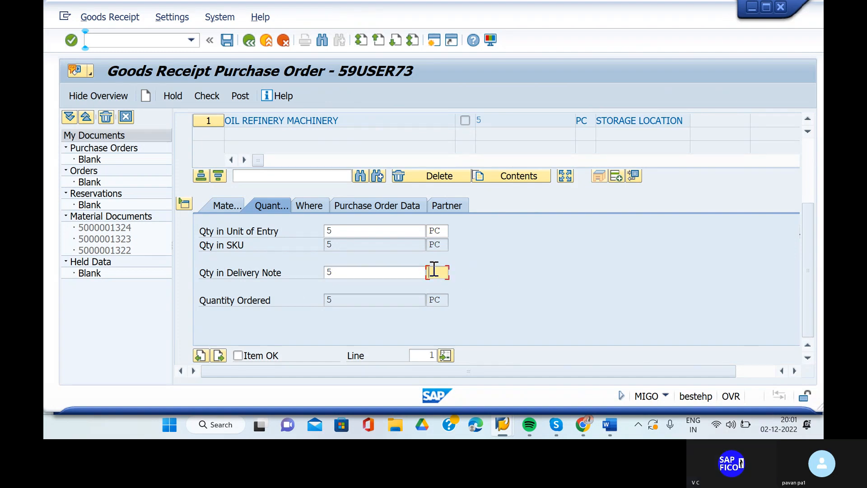
type("pc")
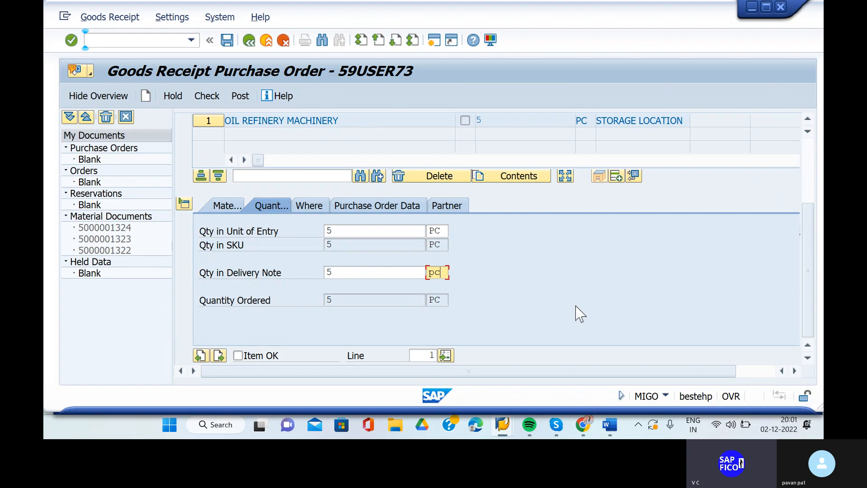
left_click(246, 356)
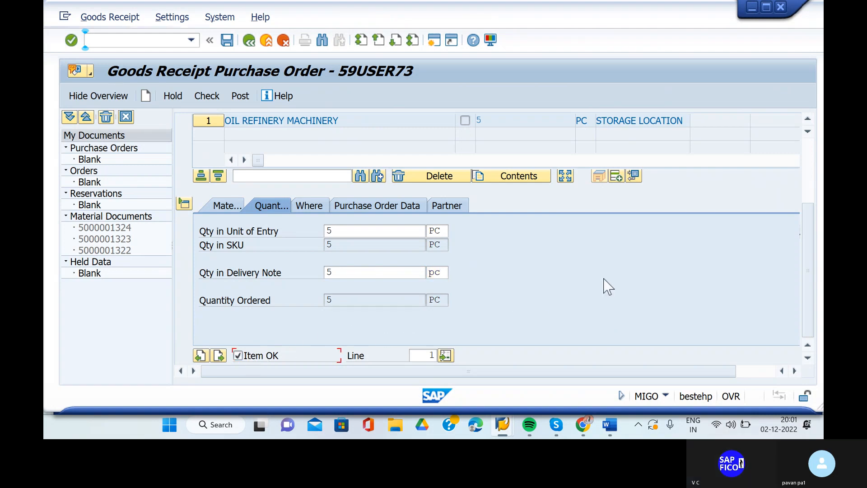
Look through the item line's columns and run the document check on the goods receipt
scroll(608, 286, "up", 3)
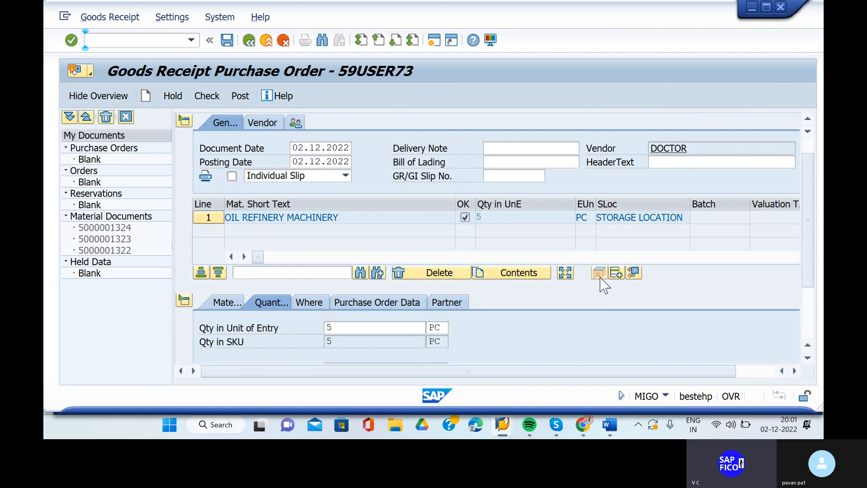
left_click(753, 261)
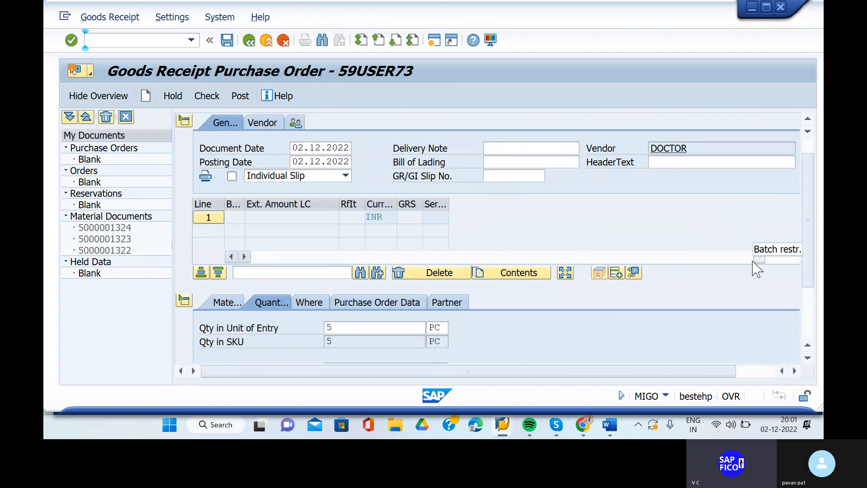
left_click(766, 372)
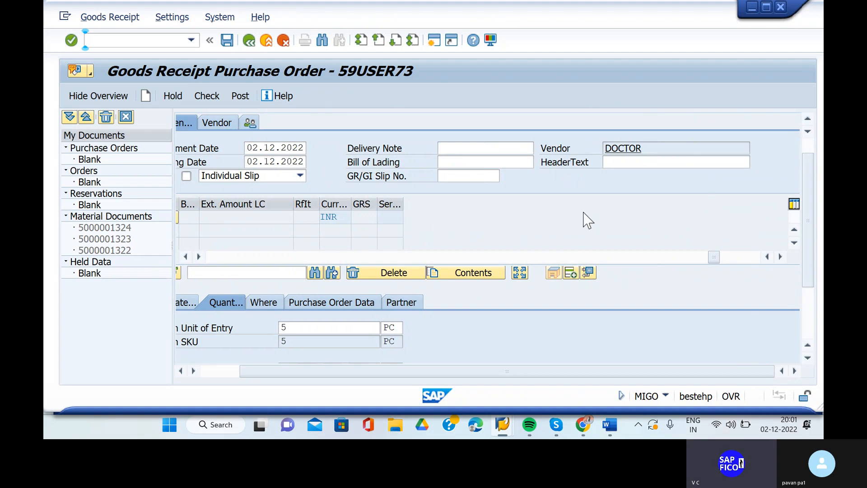
left_click(271, 257)
left_click(210, 97)
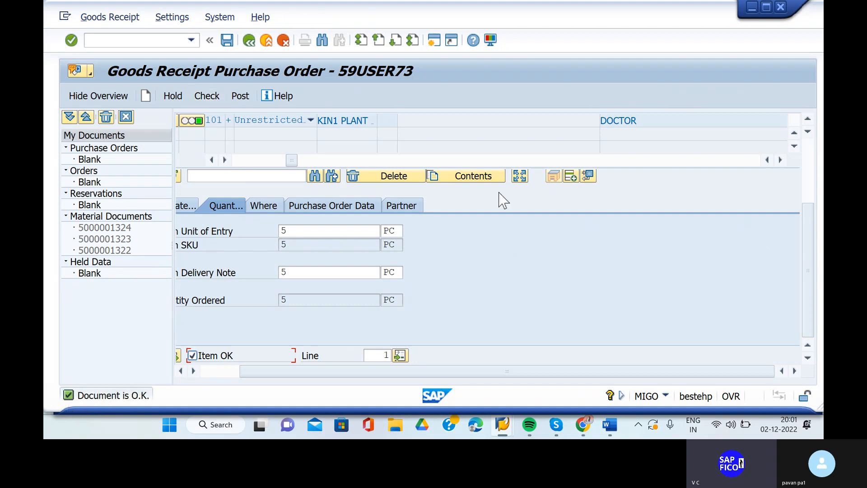
Review the checked item's storage location and plant, and post the goods receipt
left_click(261, 161)
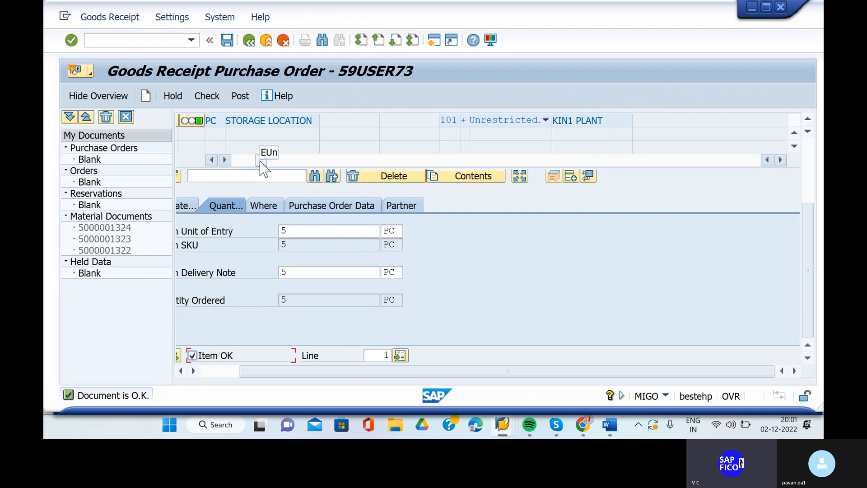
left_click(806, 160)
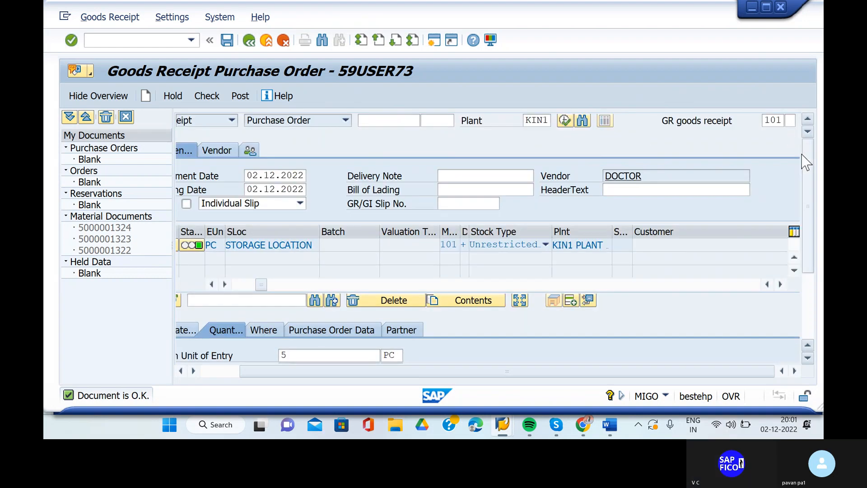
left_click(233, 101)
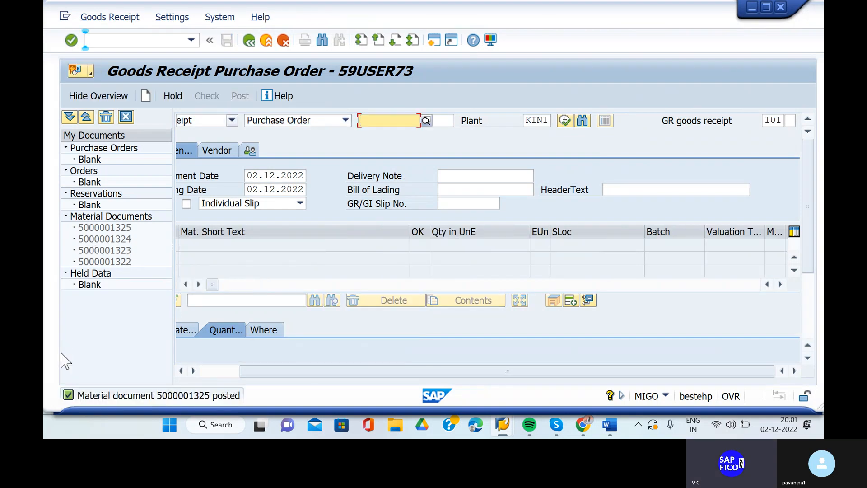
Open the details of the posting message and copy the new material document number
double_click(68, 397)
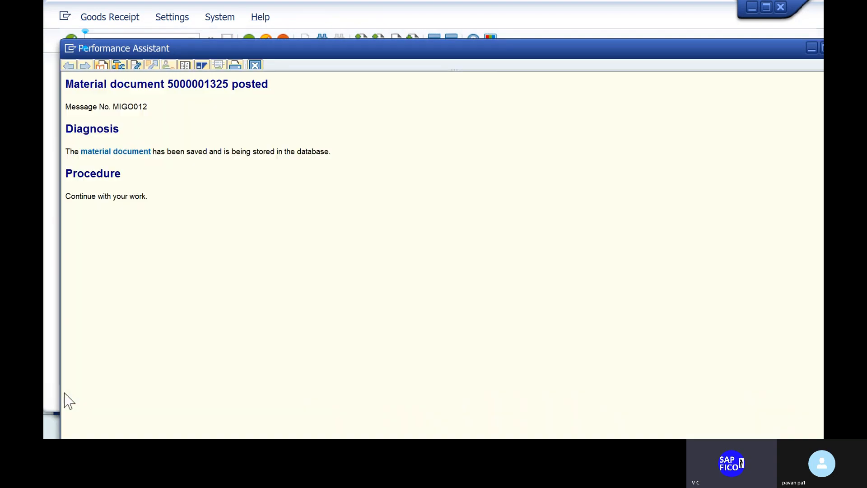
double_click(208, 81)
key("ctrl+c")
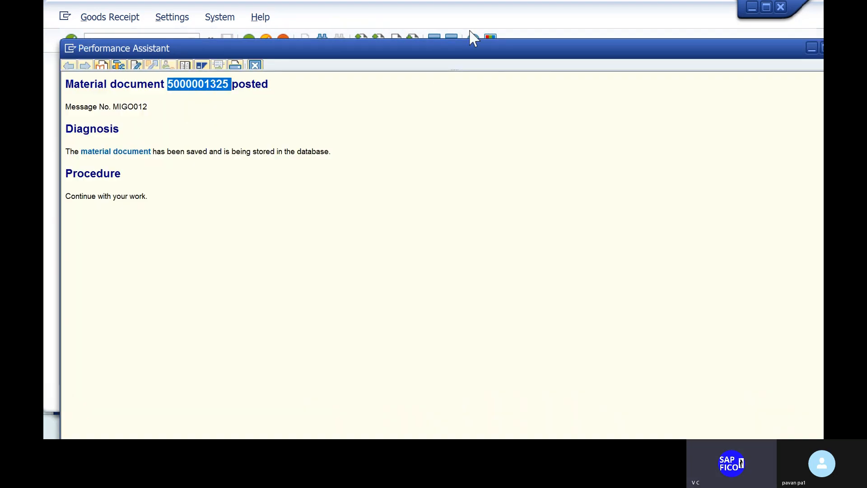
Minimize the message details, switch to the FI SD INTEGRATION Word document, and paste the material document number after the MIGO testing step
left_click(514, 13)
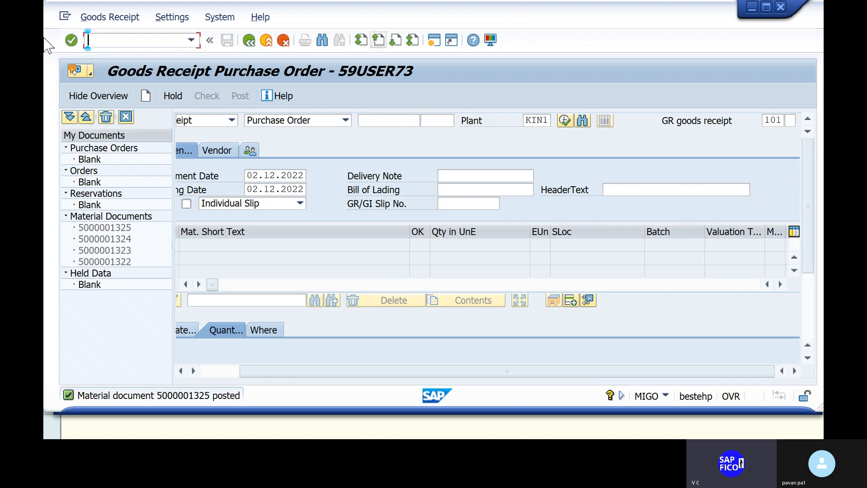
left_click(107, 18)
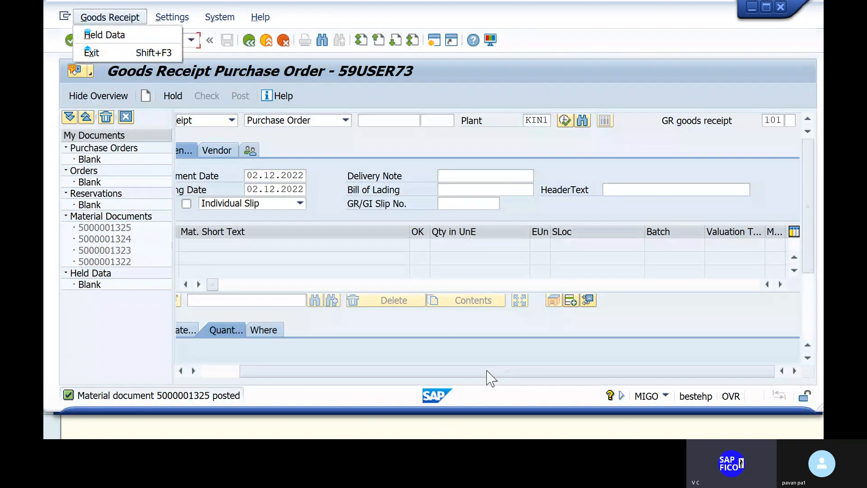
left_click(481, 437)
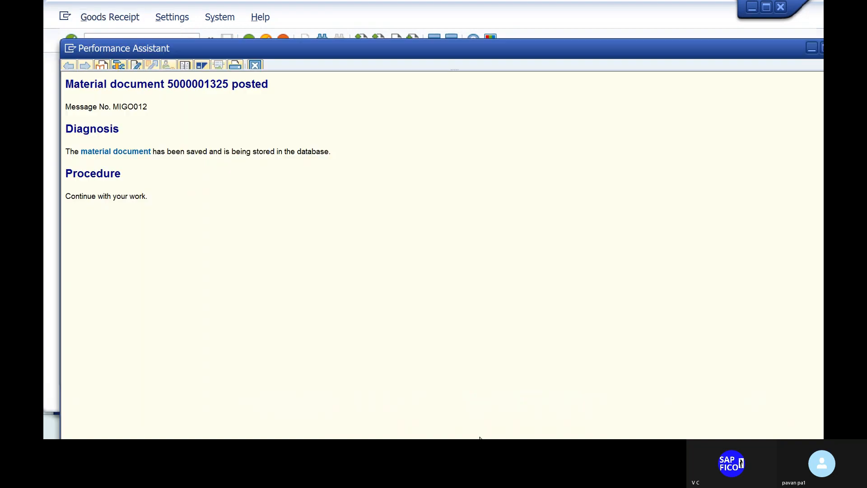
left_click(811, 49)
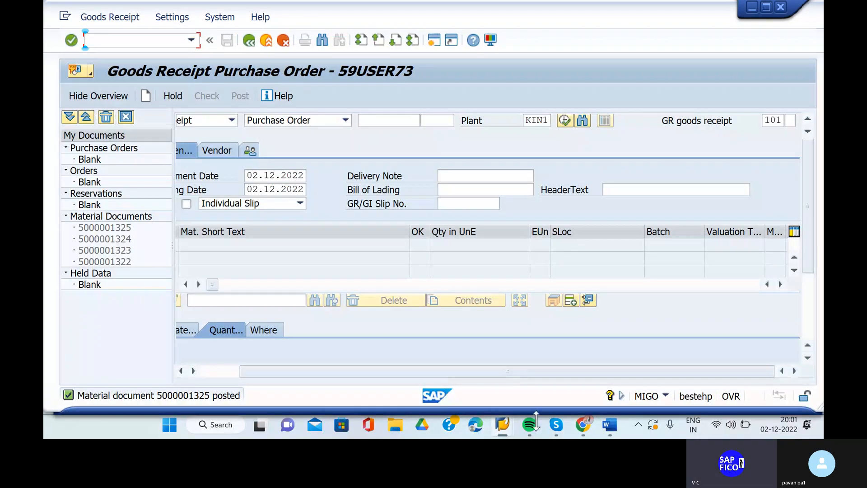
left_click(612, 431)
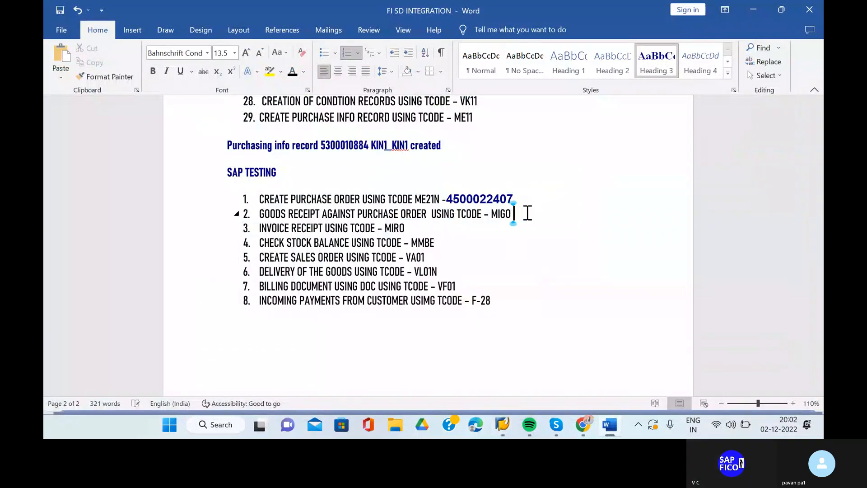
key("ctrl+v")
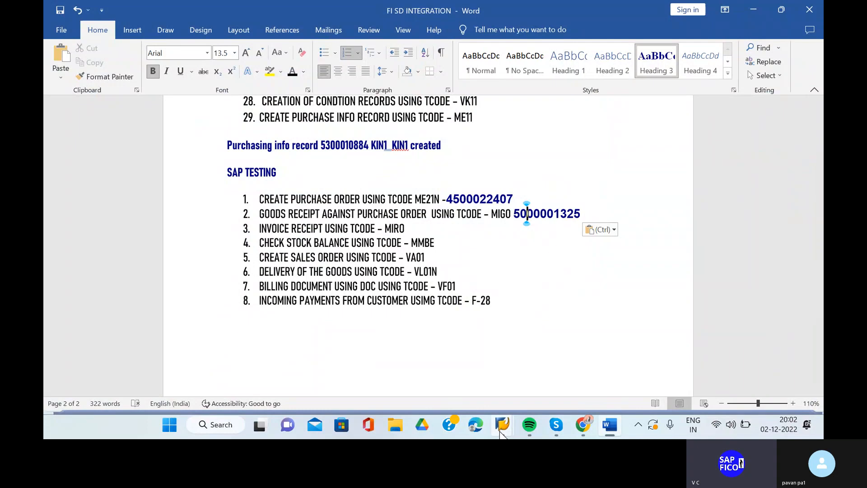
Return to SAP, display the newly posted material document in MIGO, and close the document overview
left_click(502, 425)
left_click(516, 375)
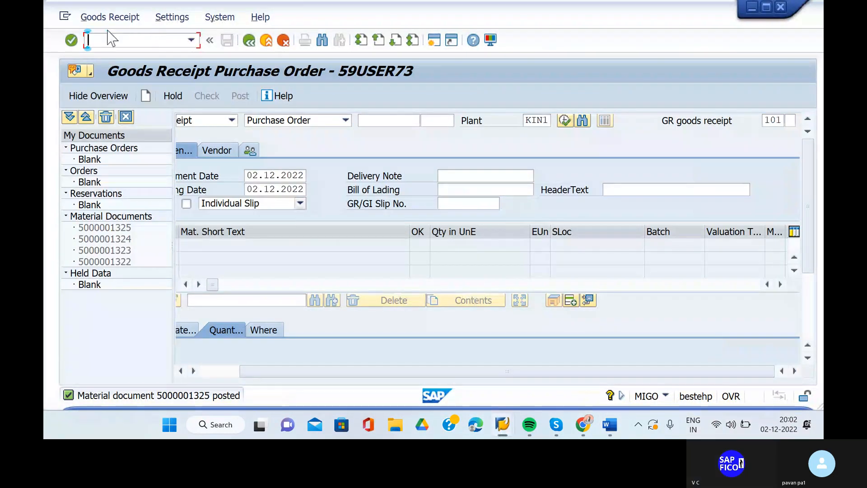
left_click(231, 120)
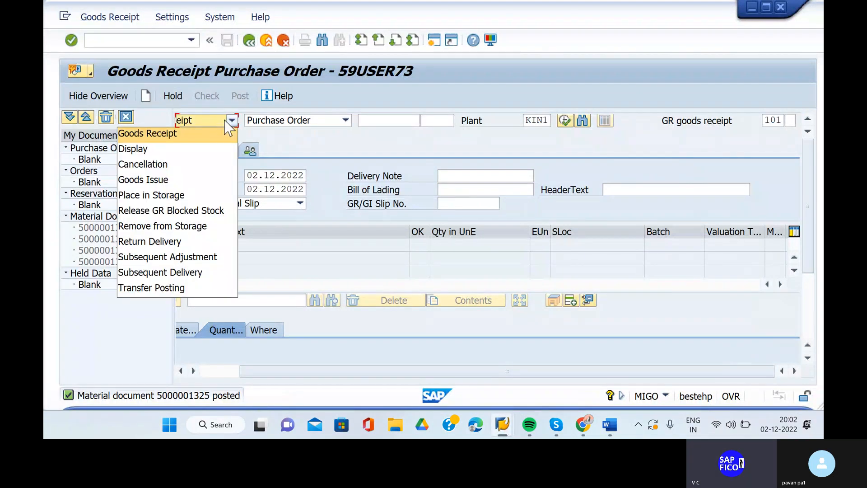
left_click(188, 154)
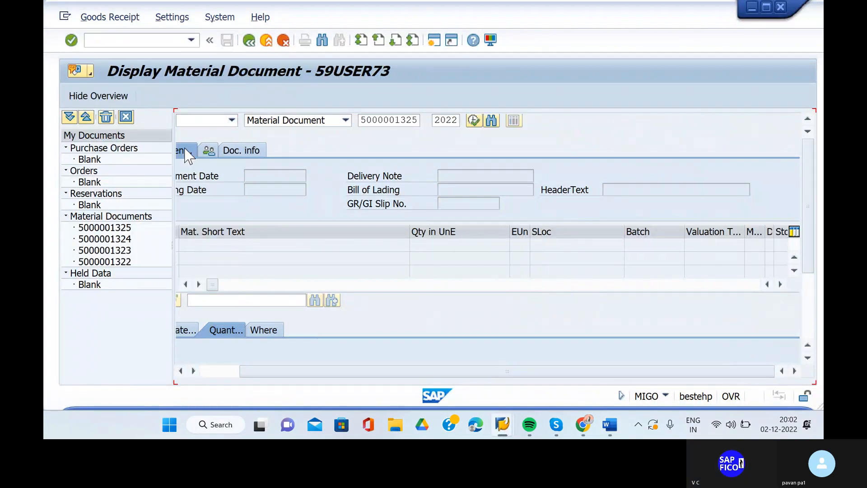
left_click(237, 284)
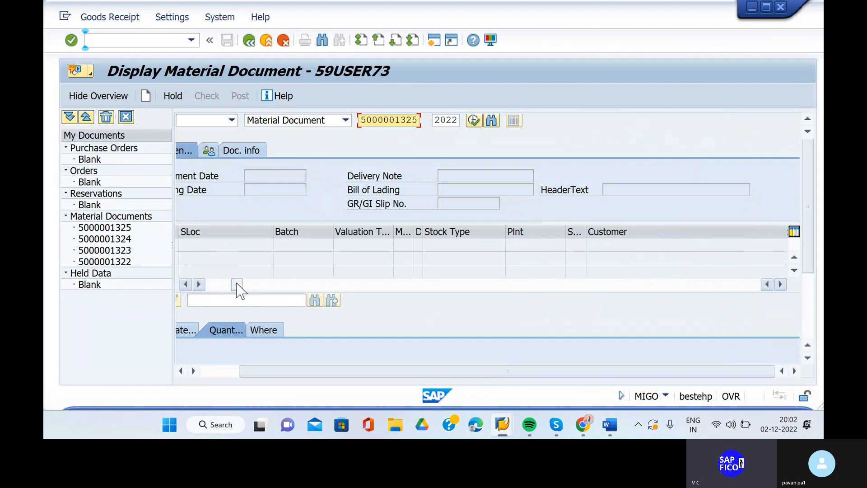
left_click(478, 119)
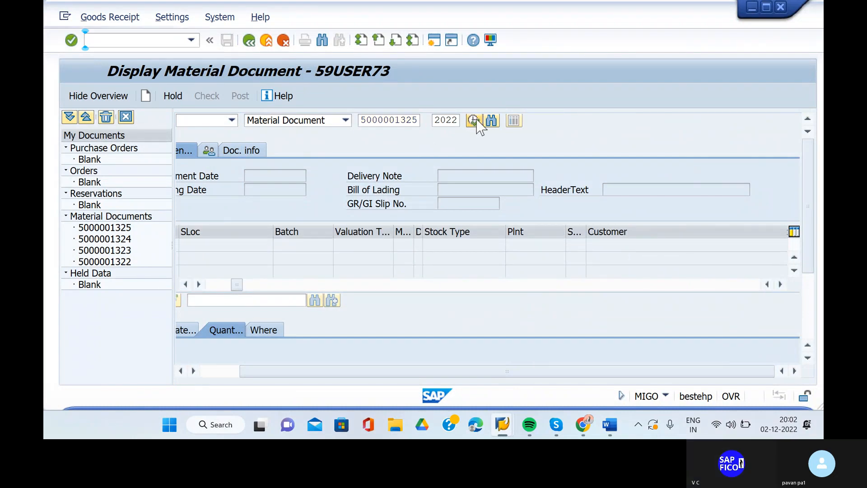
left_click(126, 117)
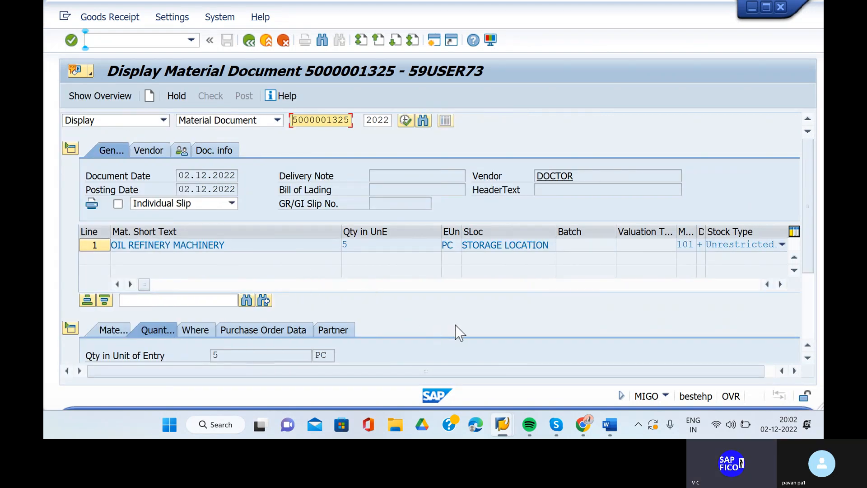
Review the material document's quantities, open its FI accounting document from the document info, and exit the transaction with /n
scroll(815, 309, "down", 3)
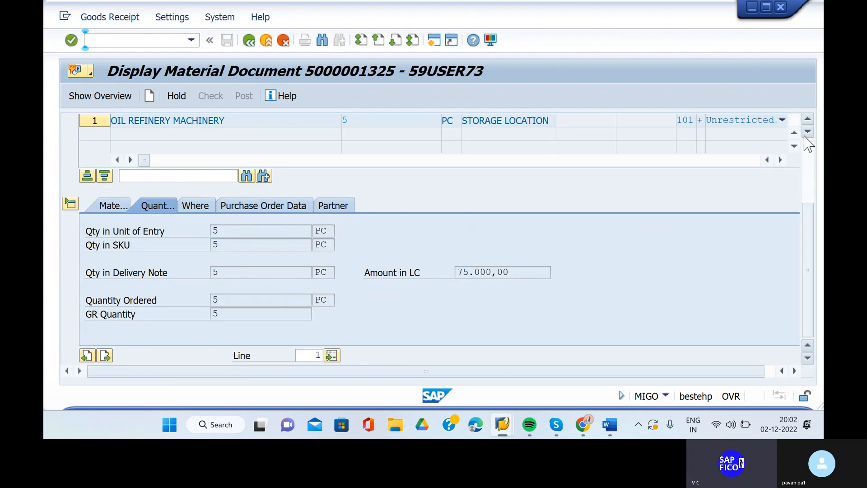
scroll(813, 155, "up", 3)
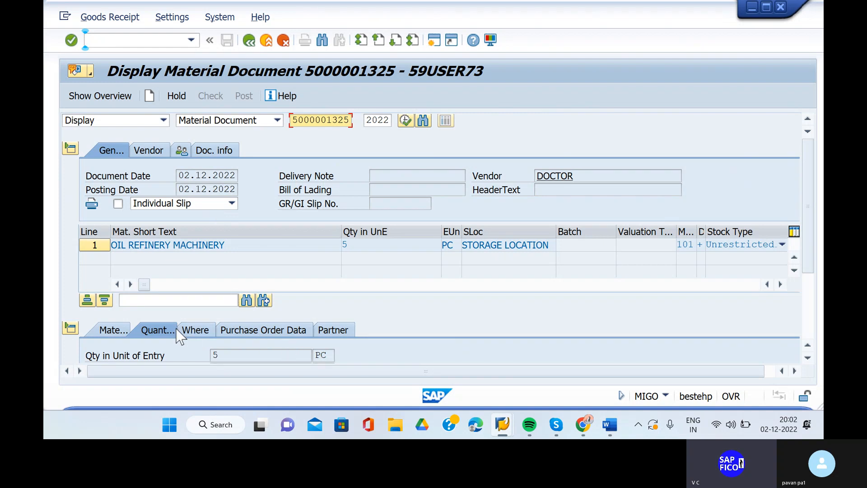
left_click(214, 151)
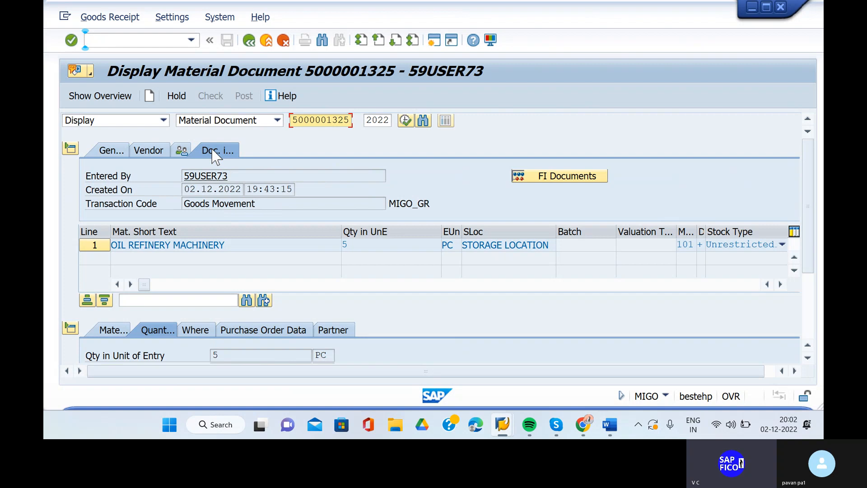
left_click(560, 179)
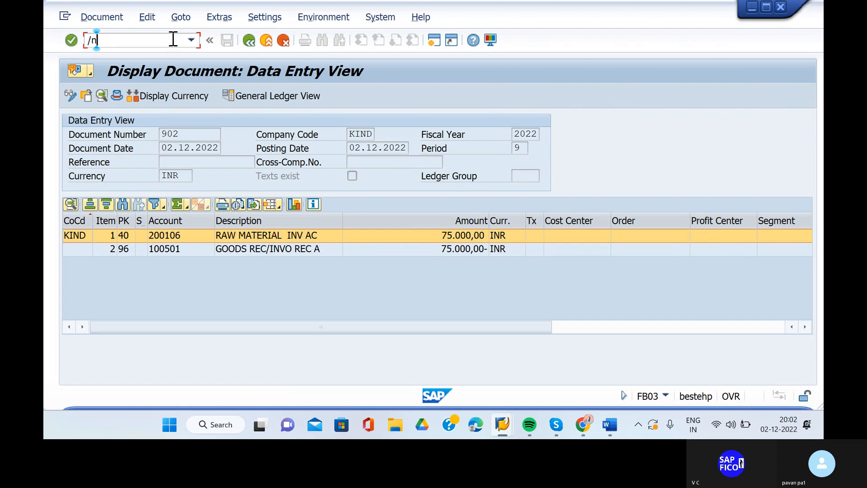
key("Return")
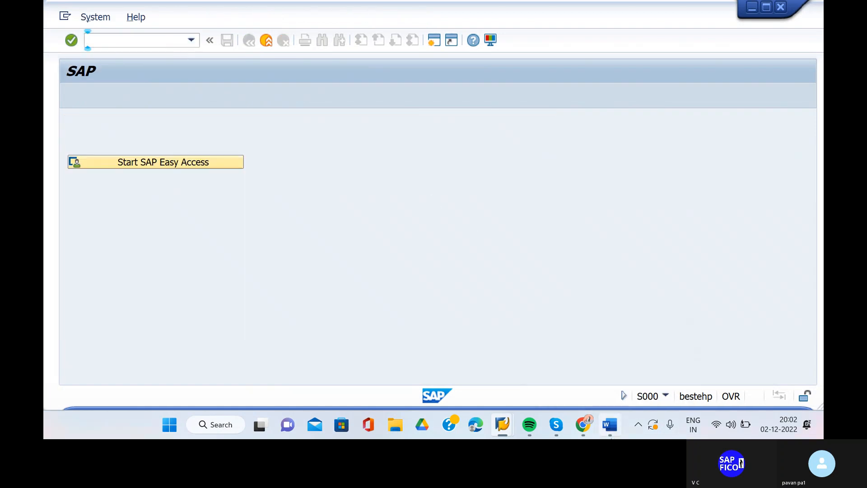
Check the next test step in the Word document, return to SAP, and start transaction MIRO
key("alt+Tab")
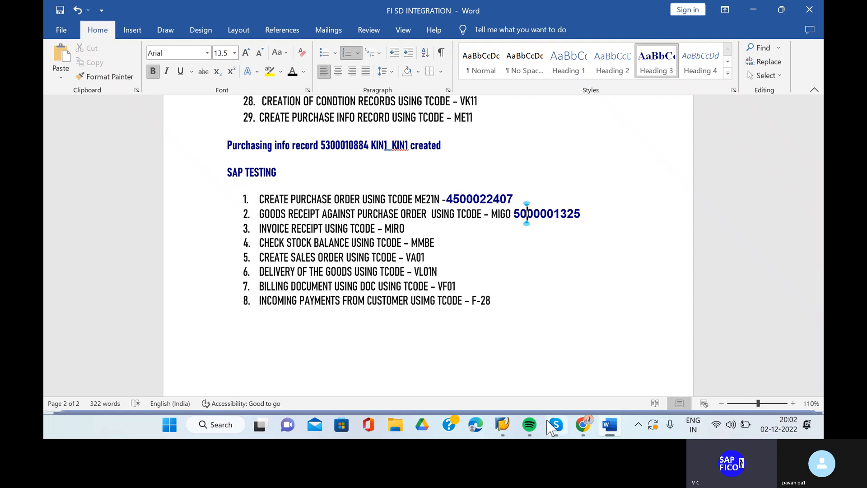
left_click(502, 425)
left_click(564, 381)
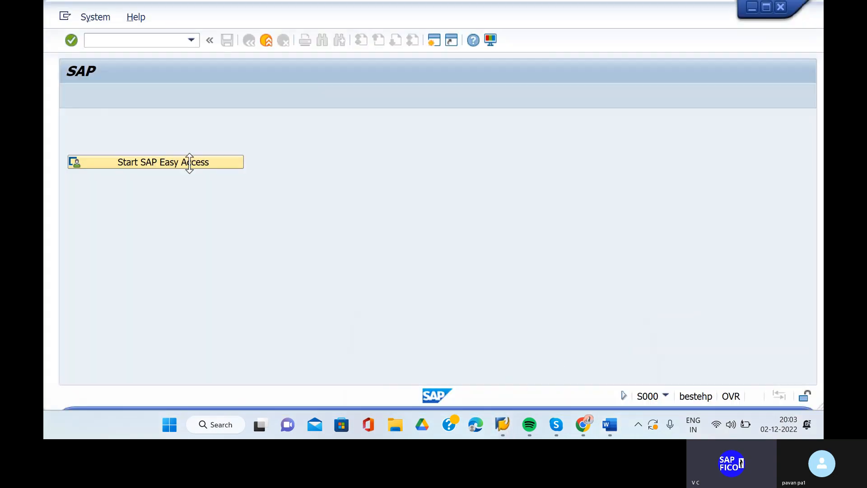
type("miro")
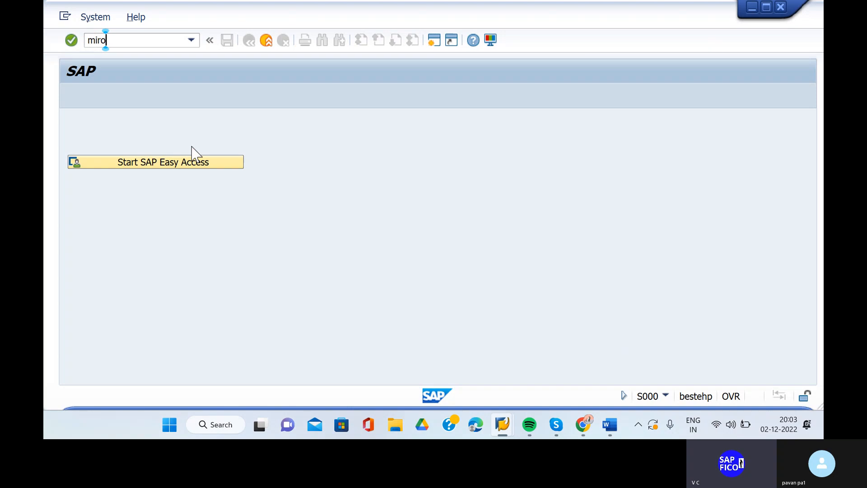
key("Return")
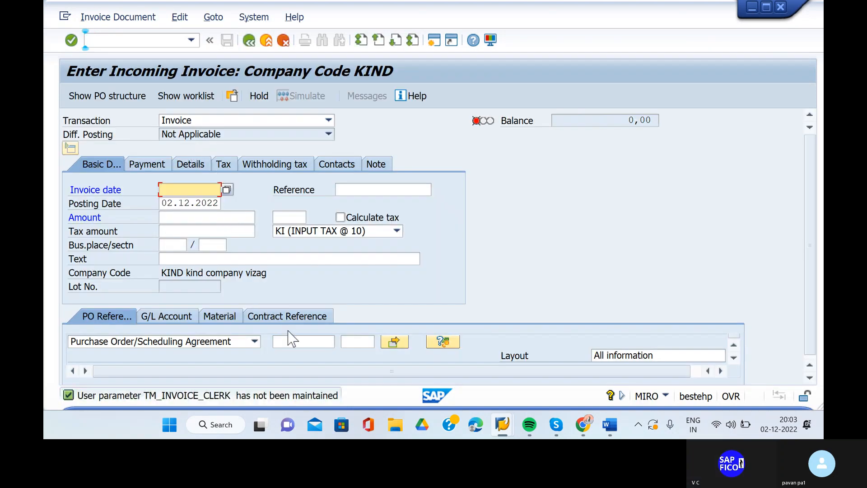
left_click(293, 338)
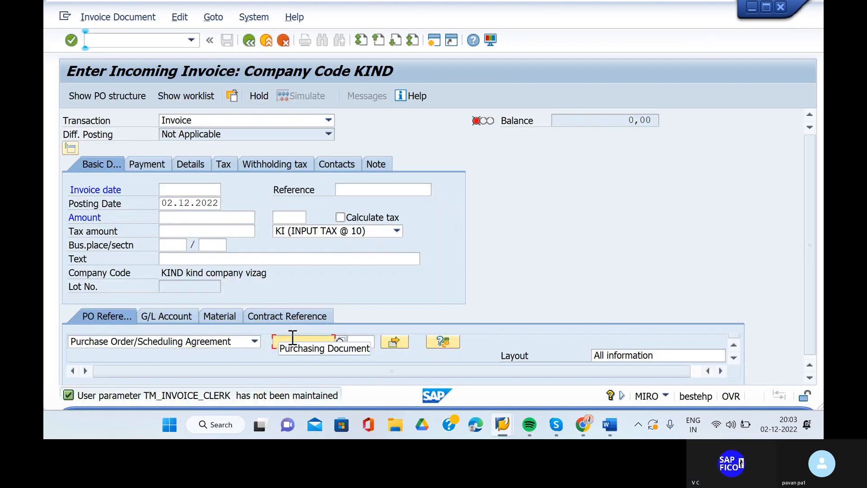
left_click(293, 338)
key("ctrl+v")
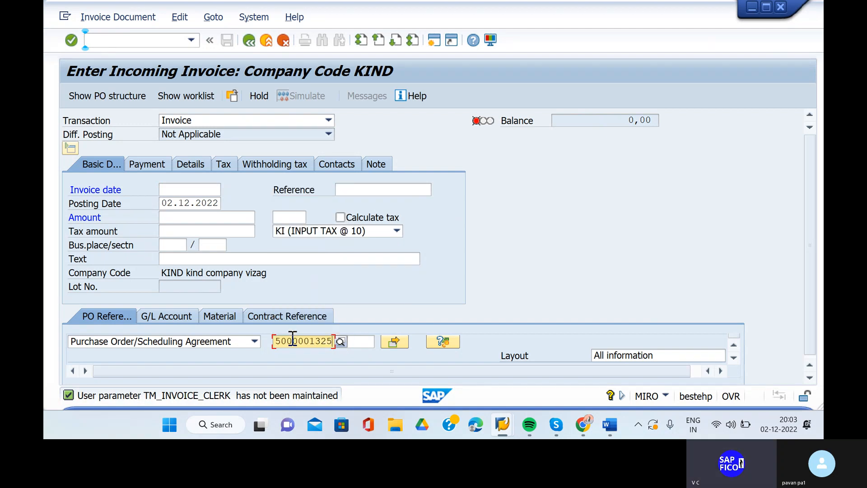
key("BackSpace")
key("BackSpace")
key("BackSpace")
key("BackSpace")
key("BackSpace")
key("BackSpace")
key("BackSpace")
key("BackSpace")
key("BackSpace")
key("BackSpace")
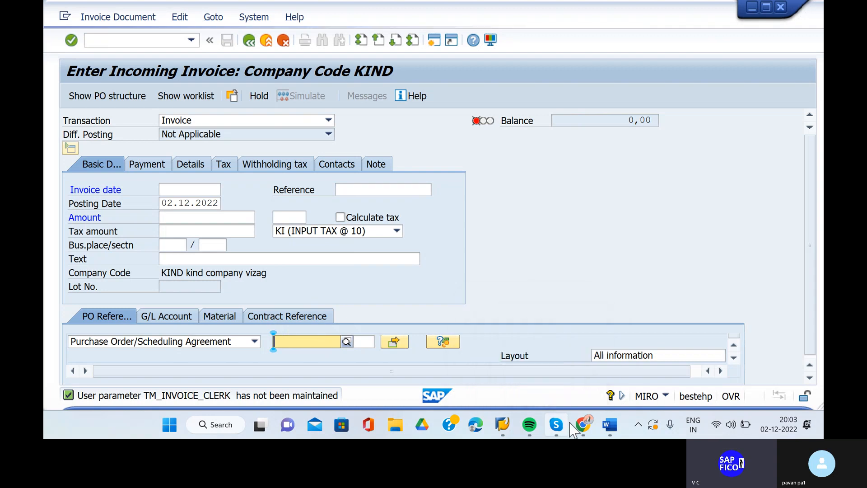
Switch to the FI SD INTEGRATION Word document, copy the purchase order number from the ME21N testing step, and return to the SAP invoice entry
left_click(610, 424)
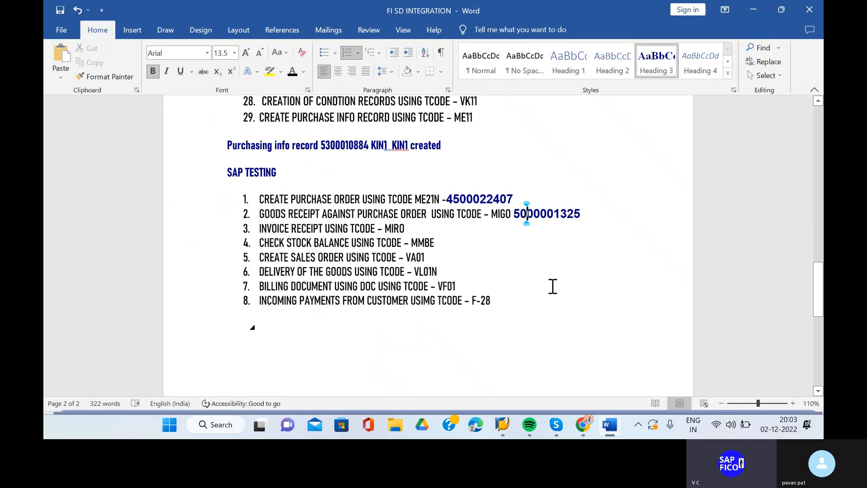
double_click(487, 203)
key("ctrl+c")
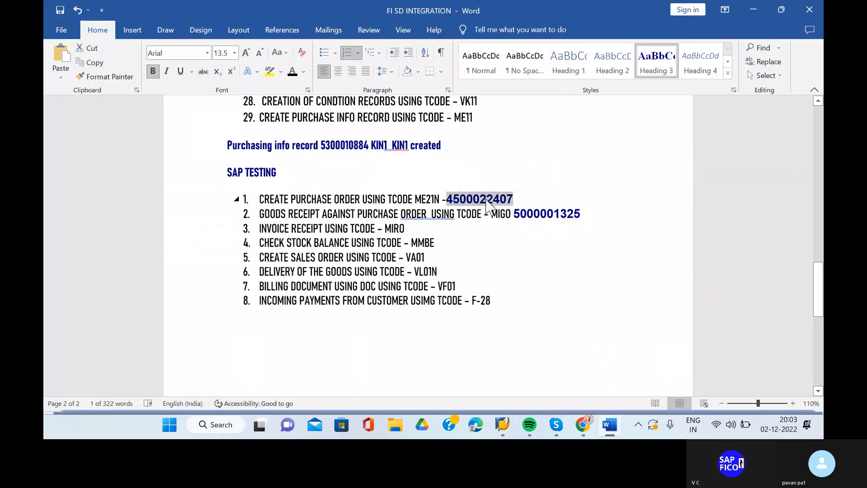
left_click(486, 199)
mouse_move(502, 429)
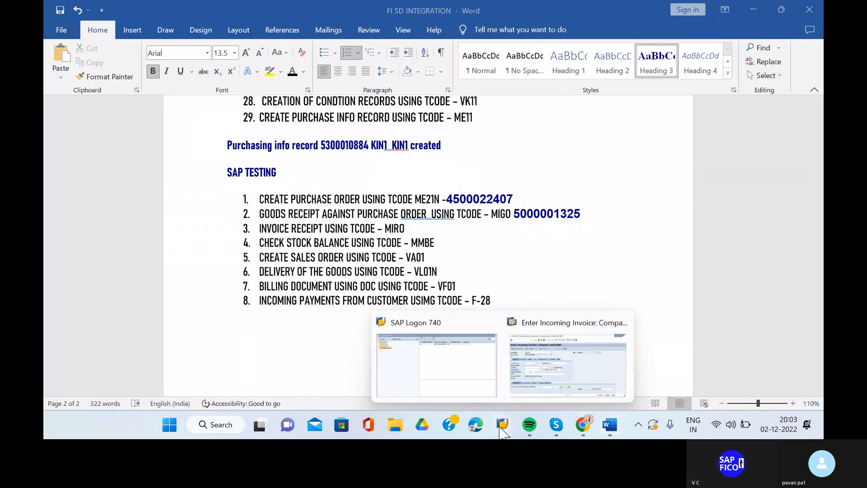
left_click(544, 387)
Set the invoice date to 02.12.2022 and enable automatic tax calculation
left_click(185, 190)
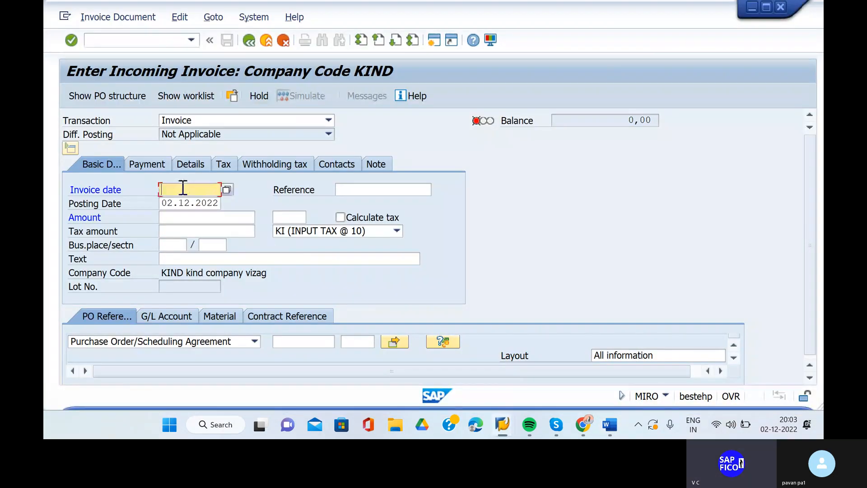
type("02.12")
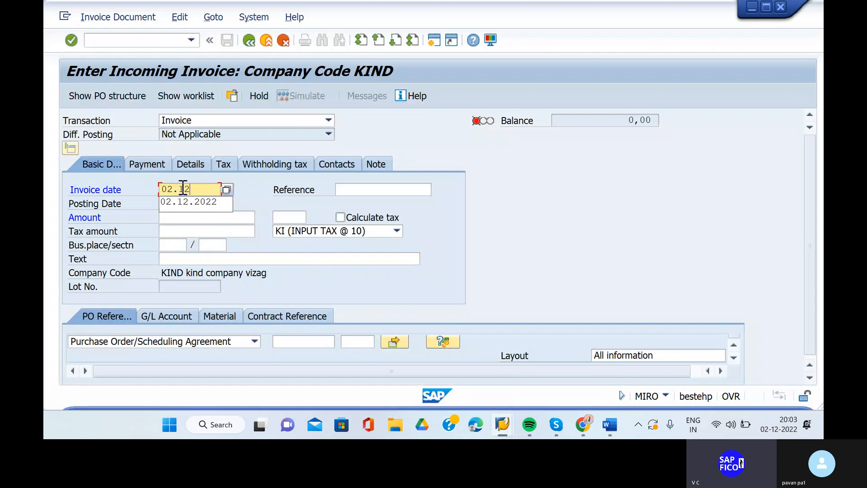
type(".2022")
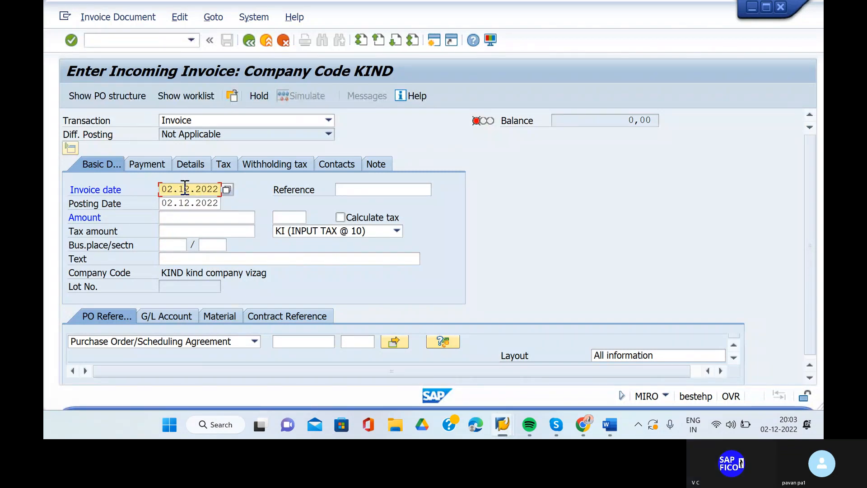
left_click(341, 218)
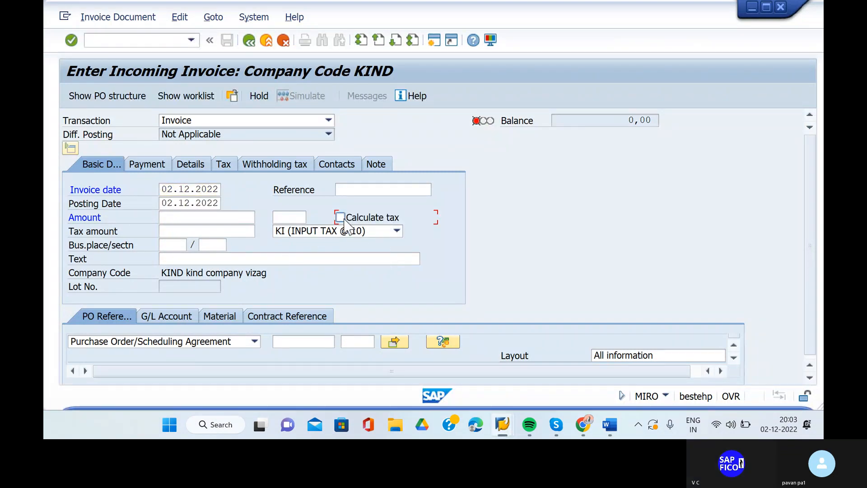
Paste the copied purchase order number as the invoice's purchasing document reference and load its item
left_click(282, 341)
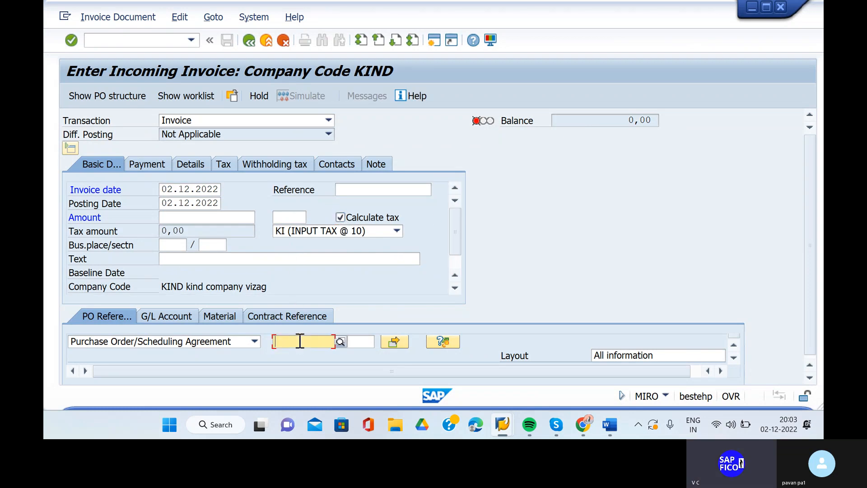
key("ctrl+v")
key("Return")
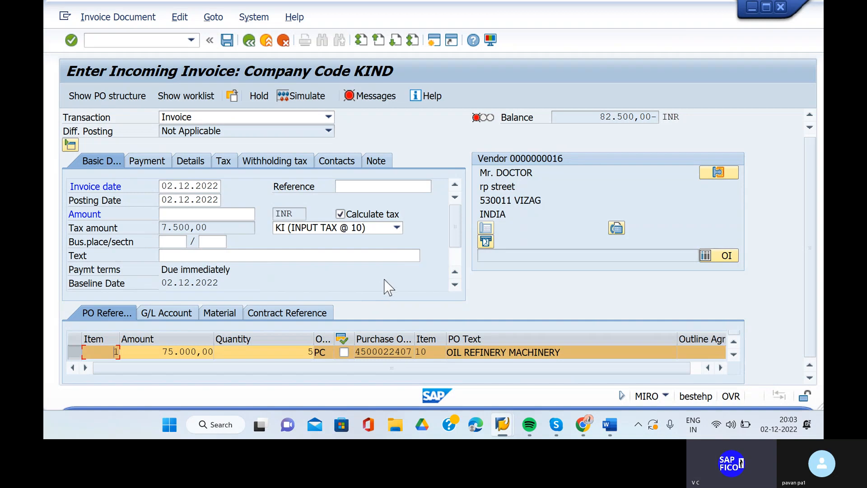
Enter the invoice text "invoice recepit" and set the invoice amount to 82500
left_click(204, 215)
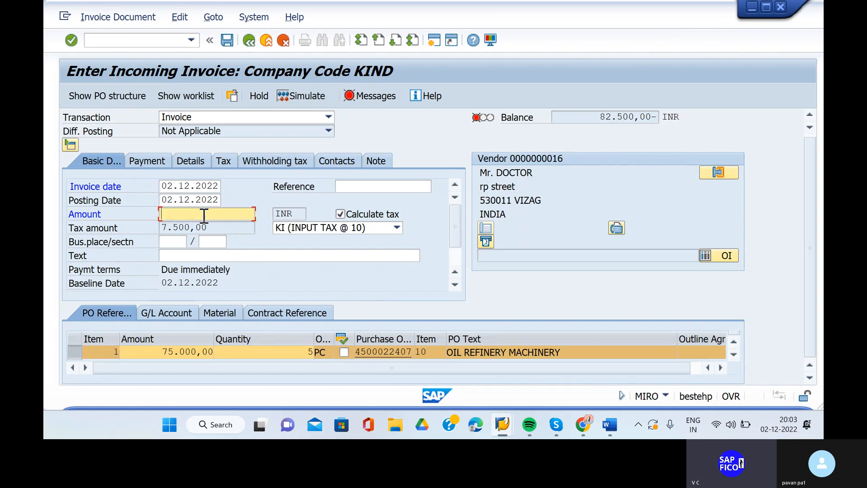
left_click(215, 257)
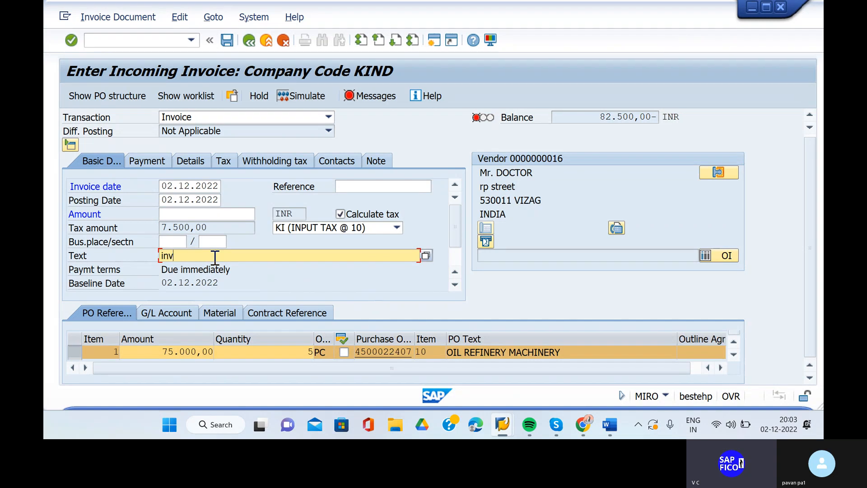
type("invoice recepit")
left_click(223, 208)
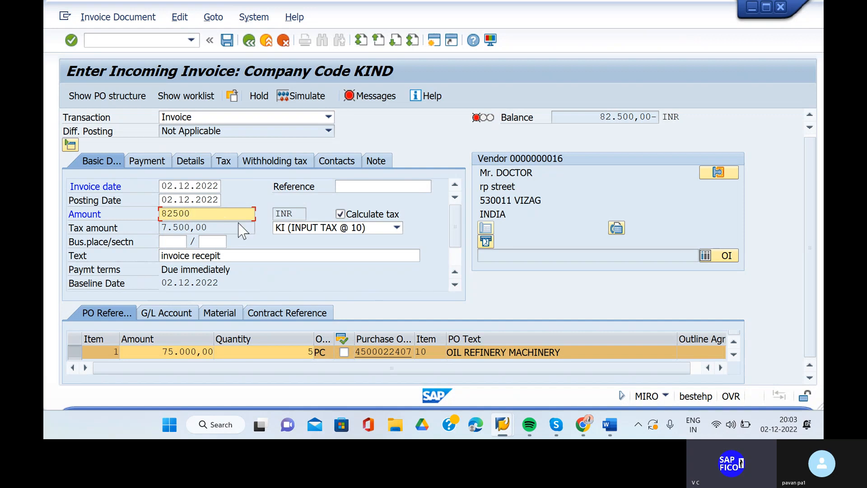
left_click(296, 253)
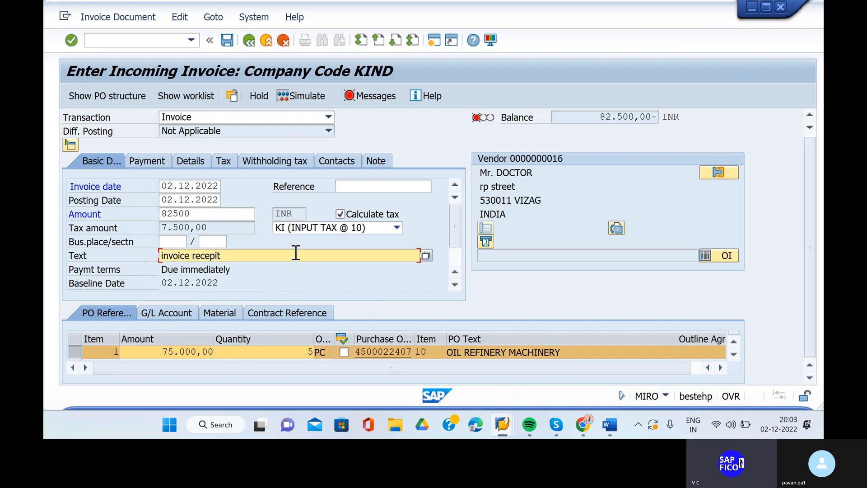
Confirm the invoice entries, simulate the accounting document, and post it
key("Return")
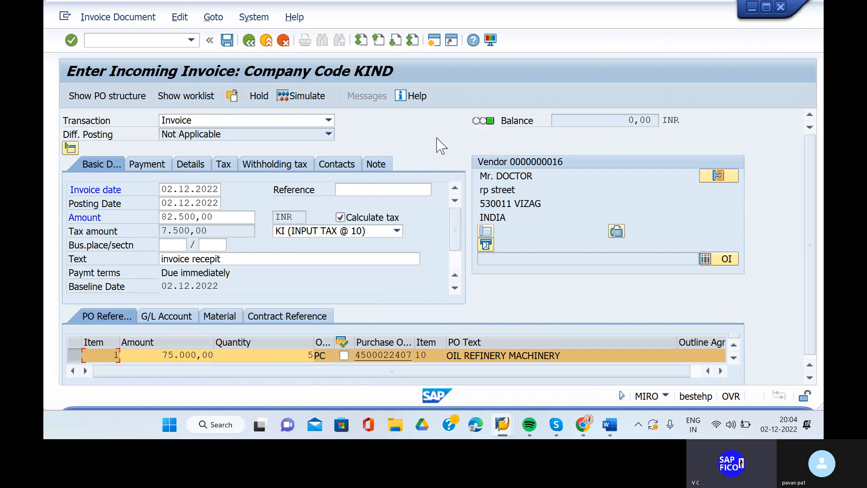
left_click(288, 93)
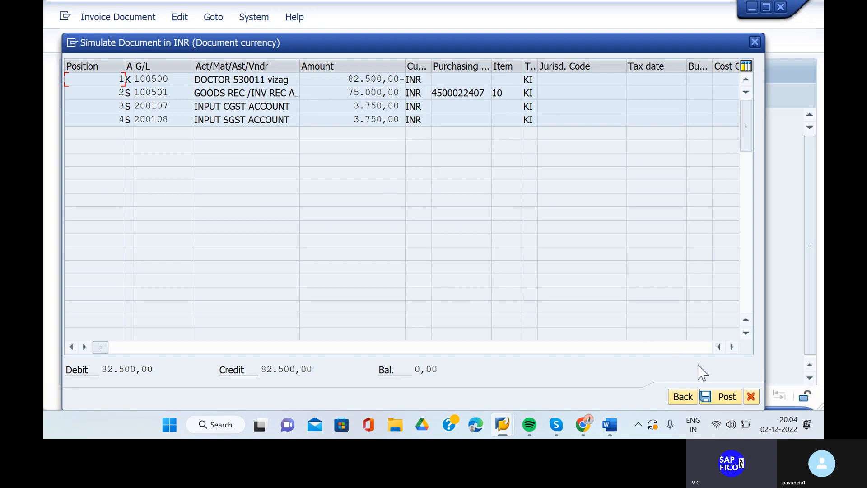
left_click(712, 395)
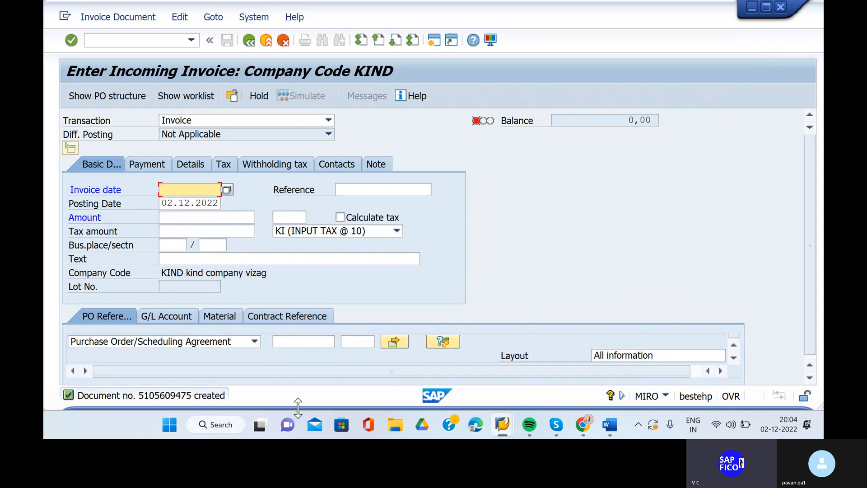
Open the details of the invoice posting message and copy the new document number
double_click(64, 401)
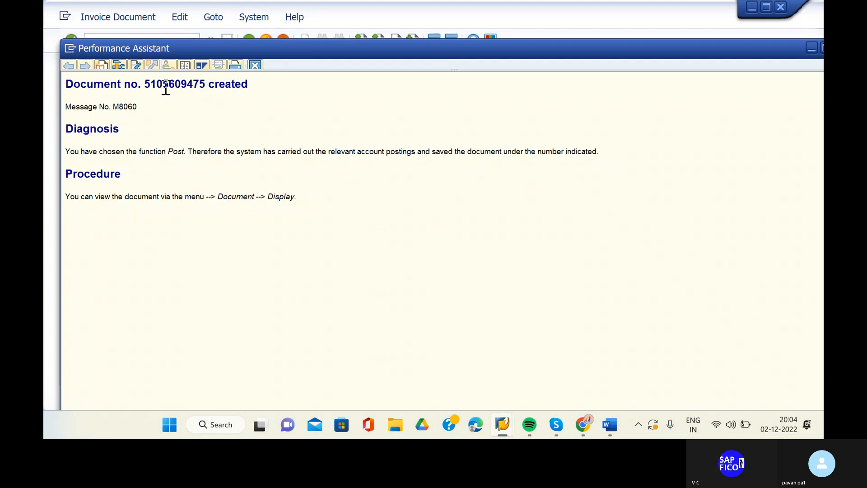
double_click(166, 85)
key("ctrl+c")
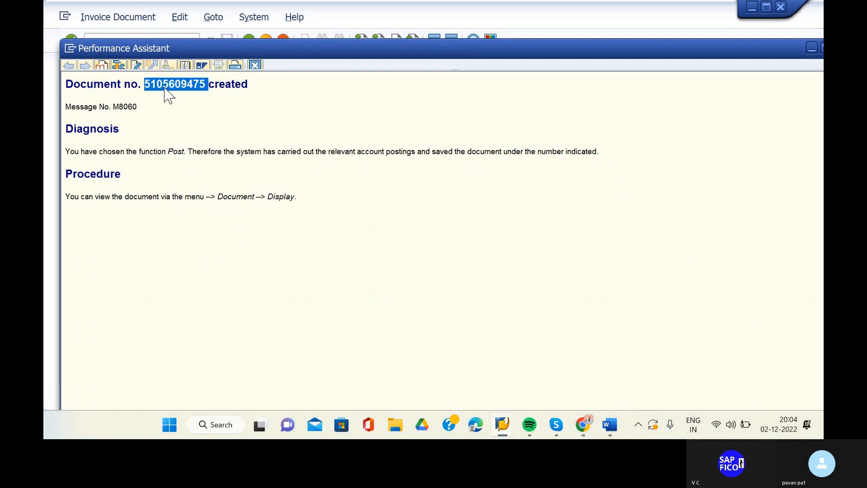
left_click(165, 88)
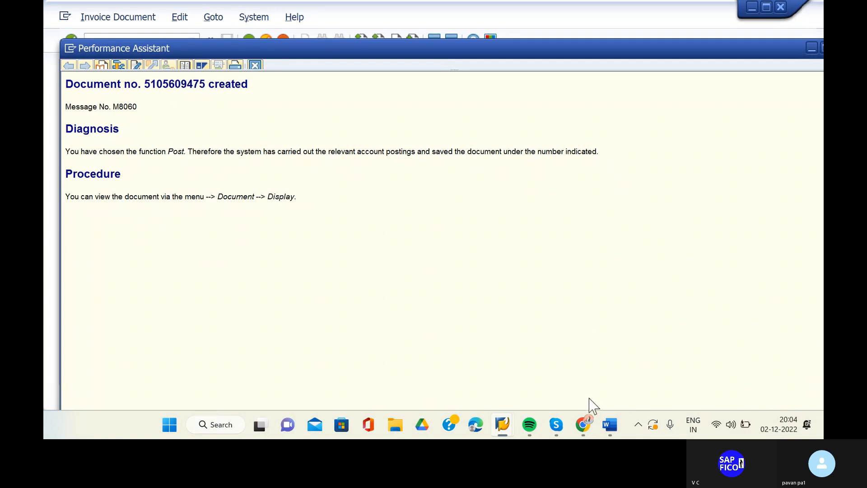
Switch to the Word document, paste the invoice document number after the MIRO testing step, and minimize Word
left_click(610, 424)
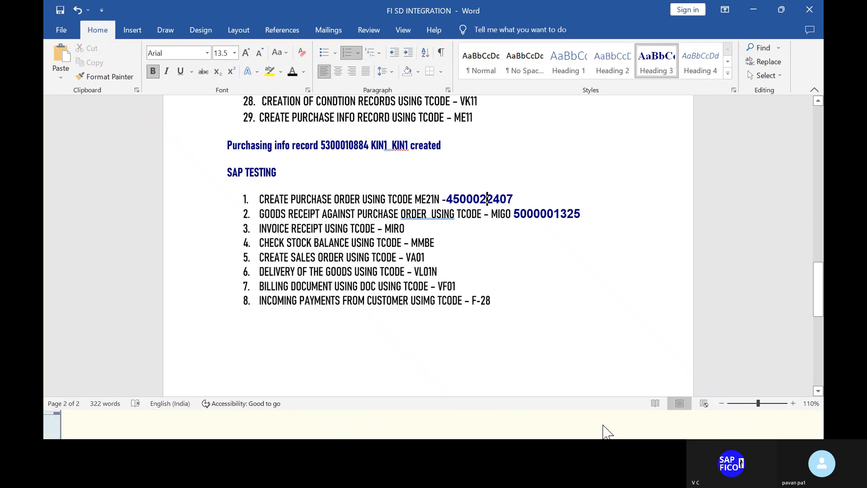
left_click(435, 225)
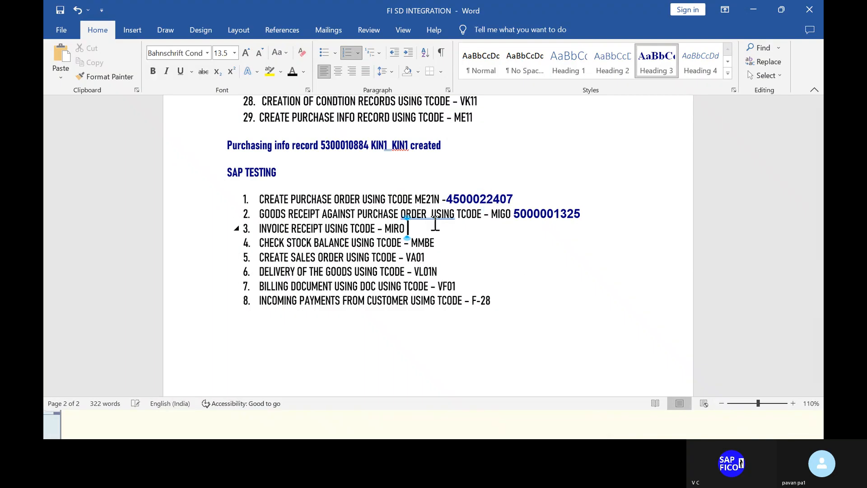
key("ctrl+v")
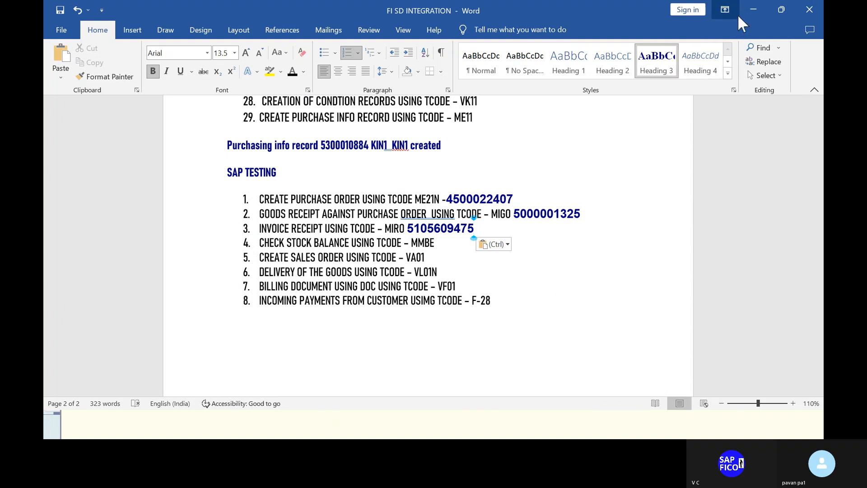
left_click(751, 11)
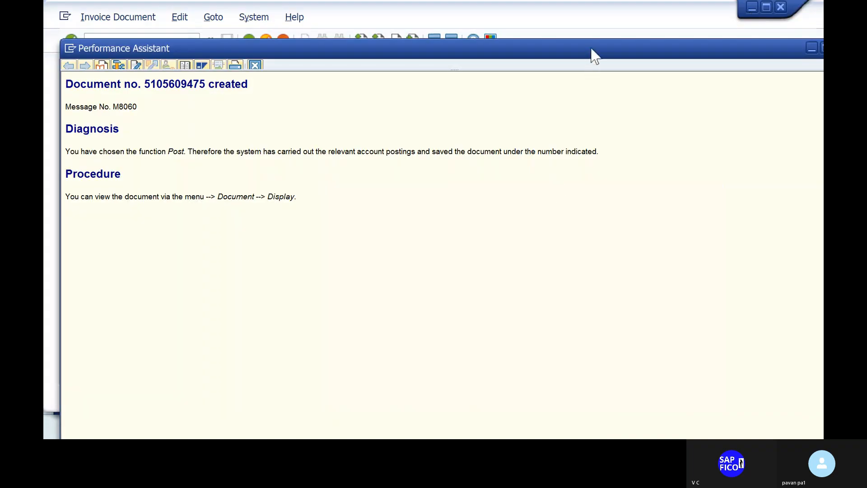
Minimize the message details in SAP and display the newly posted invoice document
left_click(607, 27)
left_click(136, 40)
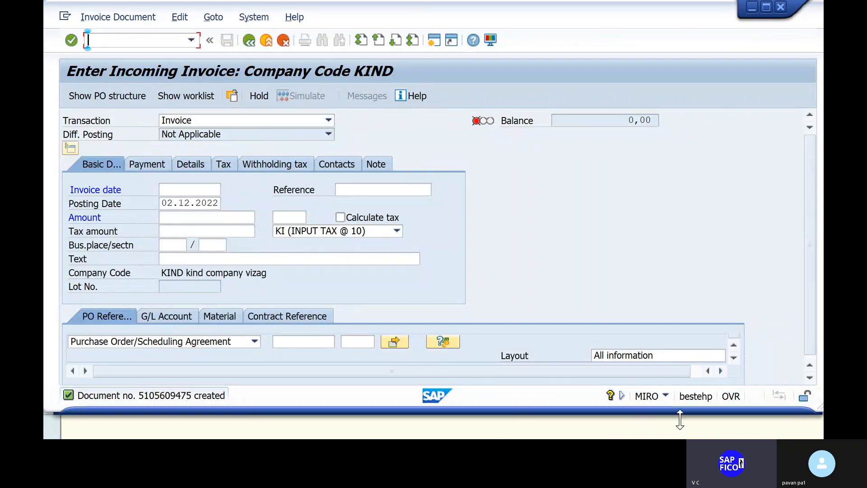
left_click(680, 419)
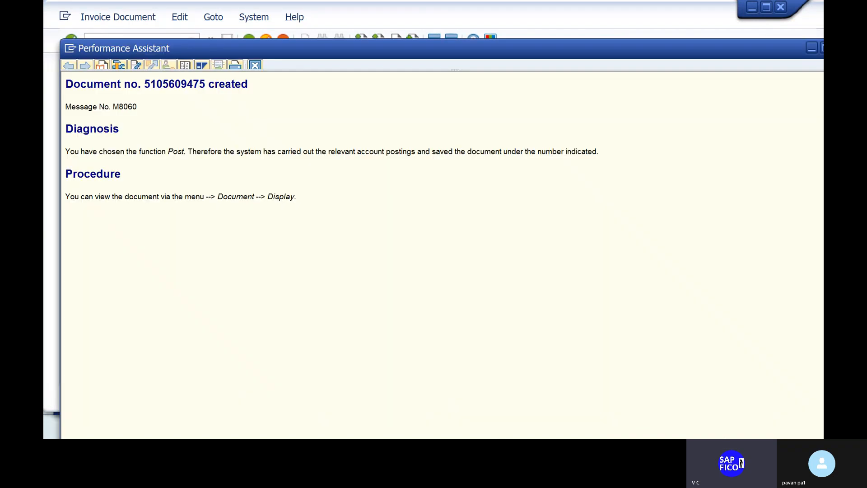
left_click(812, 49)
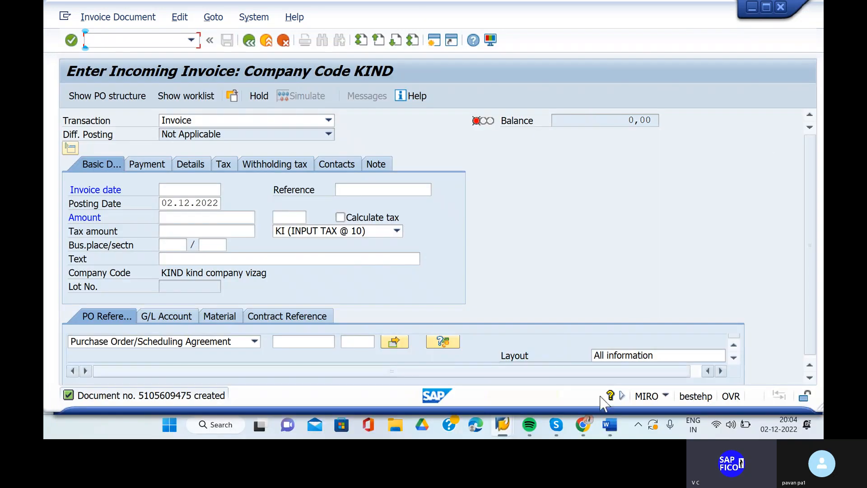
left_click(121, 20)
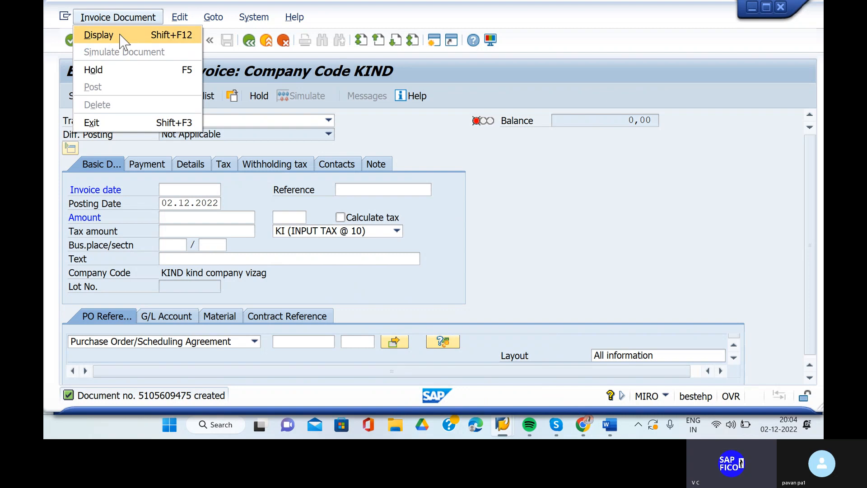
left_click(121, 36)
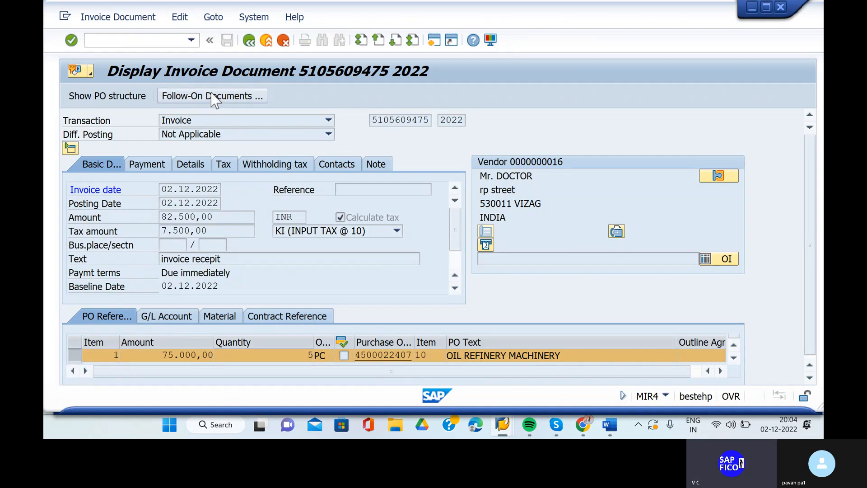
Drill from the invoice's follow-on accounting document through its GR/IR line item to the linked purchase order
left_click(214, 96)
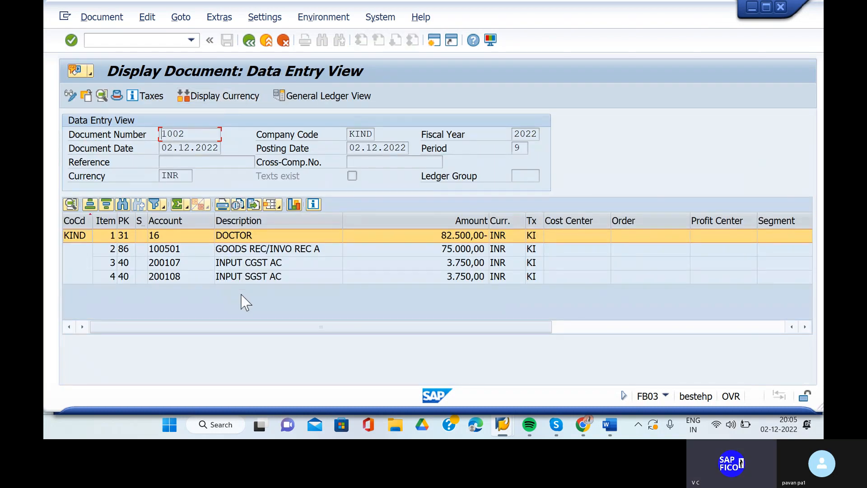
double_click(241, 249)
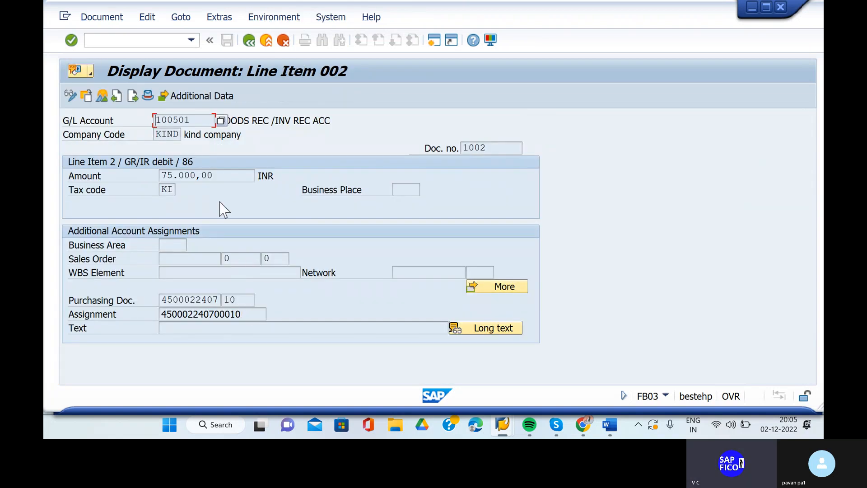
left_click(188, 300)
double_click(188, 300)
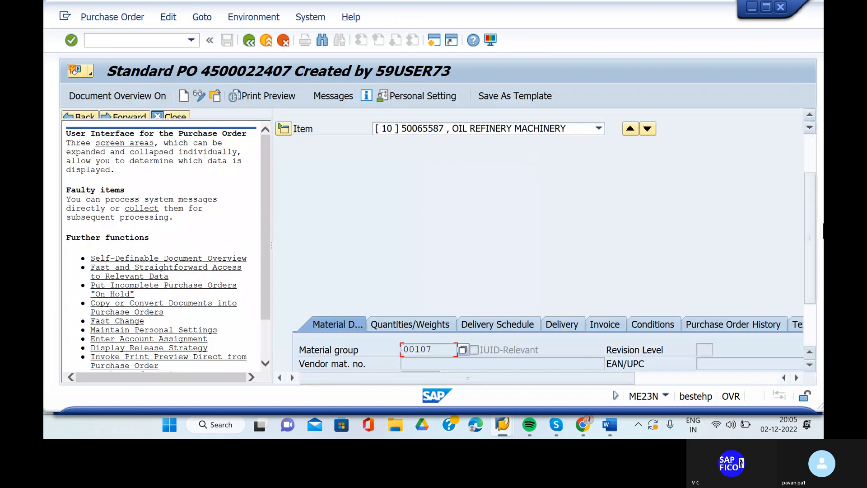
Expand the purchase order's item overview and display the purchase order history of the OIL REFINERY MACHINERY item
left_click(811, 319)
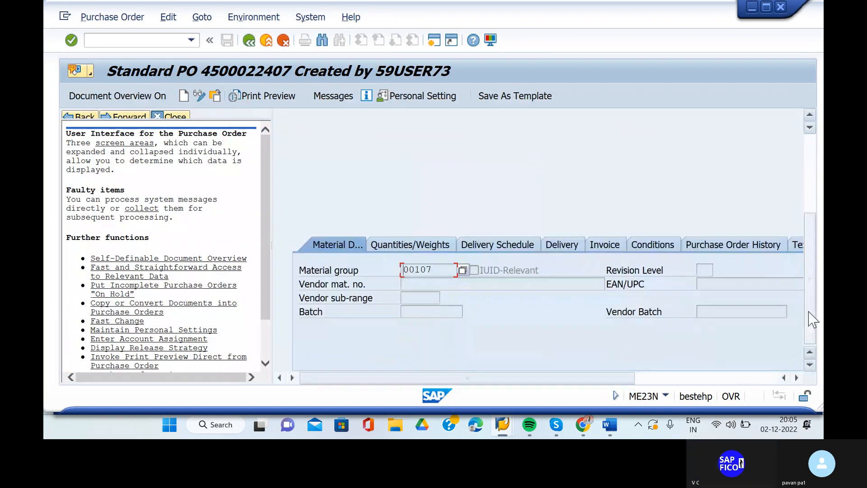
left_click(810, 153)
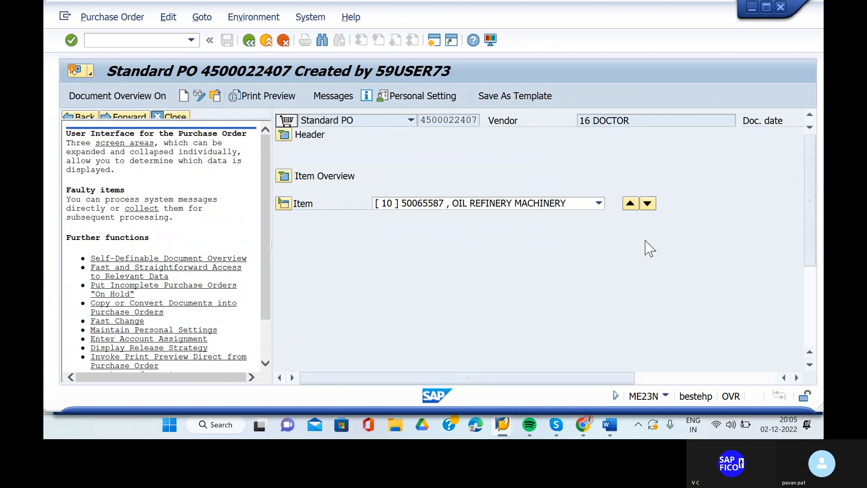
left_click(284, 177)
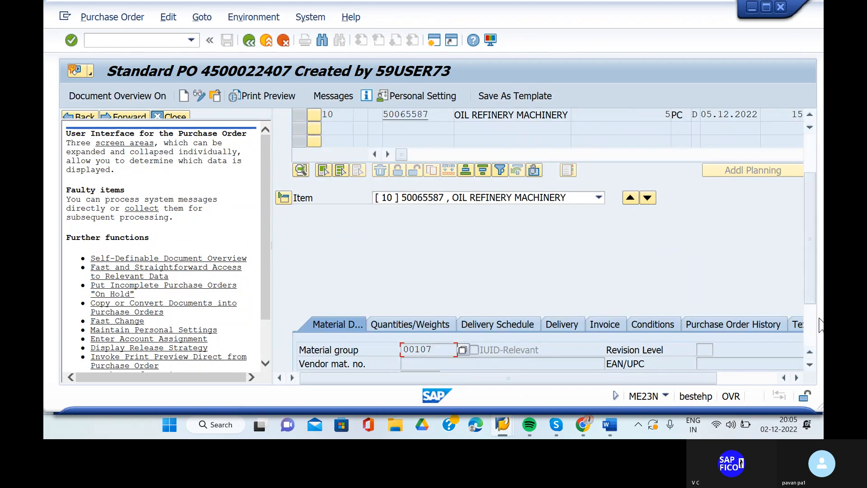
scroll(818, 325, "down", 3)
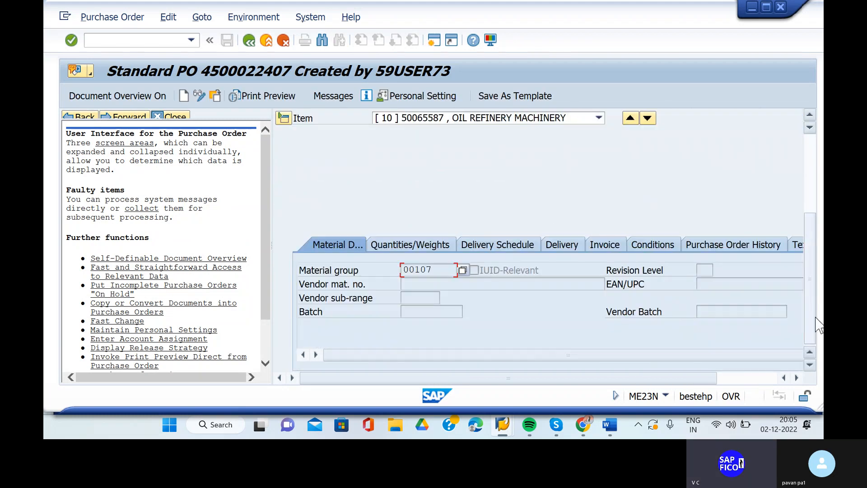
left_click(753, 245)
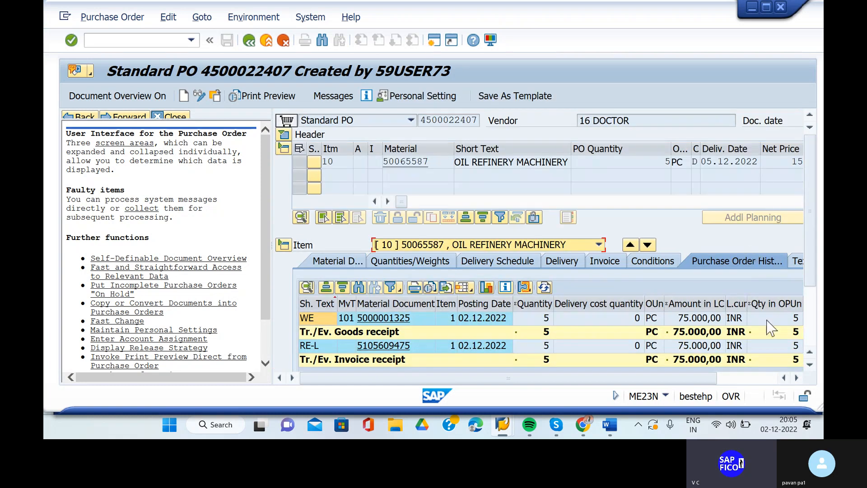
left_click(758, 379)
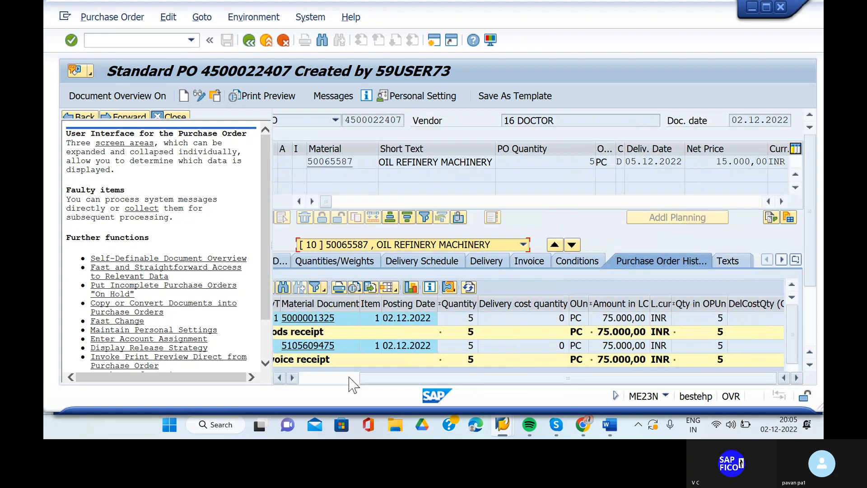
left_click(280, 378)
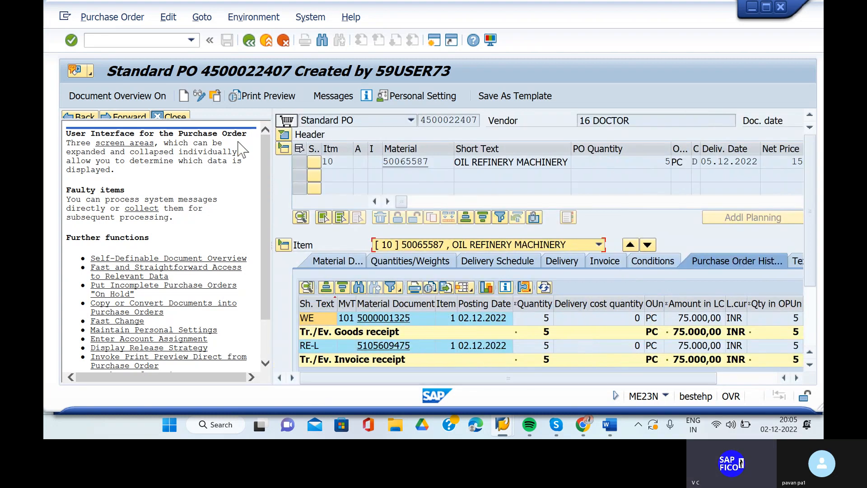
Close the help pane and examine the goods receipt and invoice receipt entries in the purchase order history
left_click(161, 117)
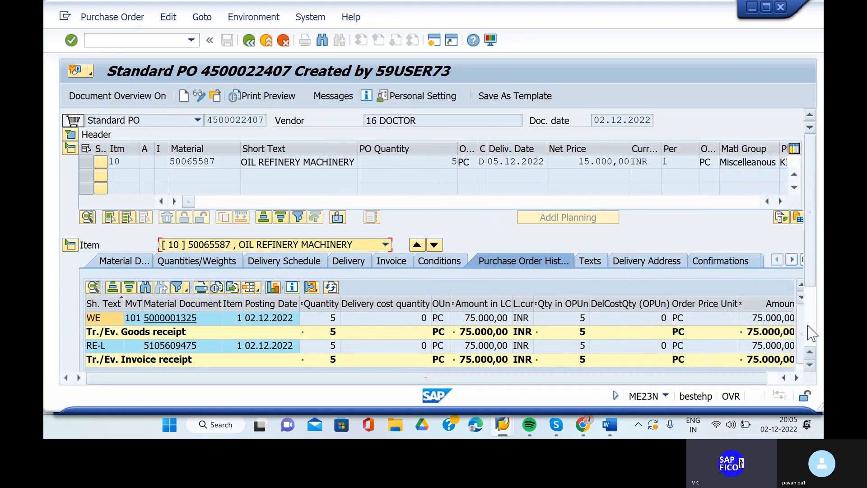
scroll(808, 333, "down", 3)
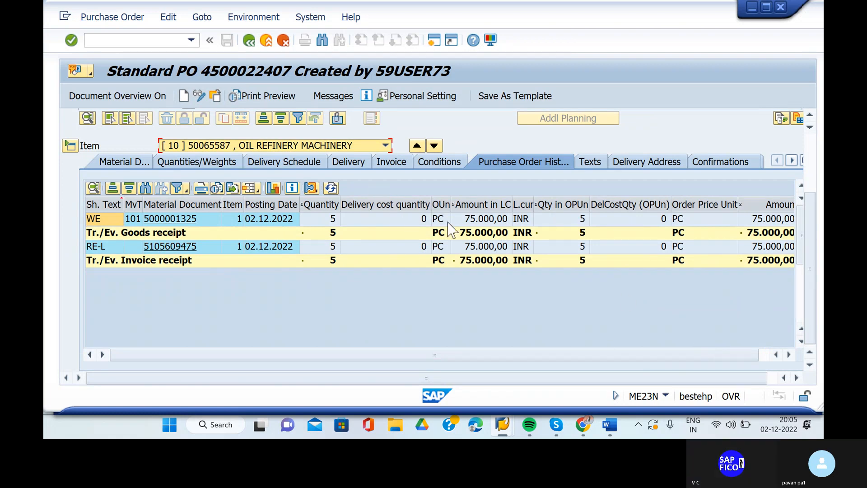
left_click(554, 323)
left_click(808, 131)
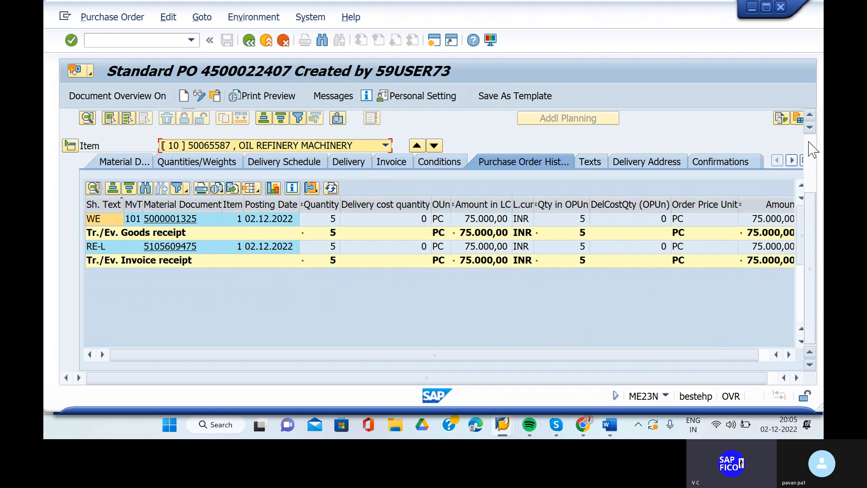
scroll(811, 149, "up", 5)
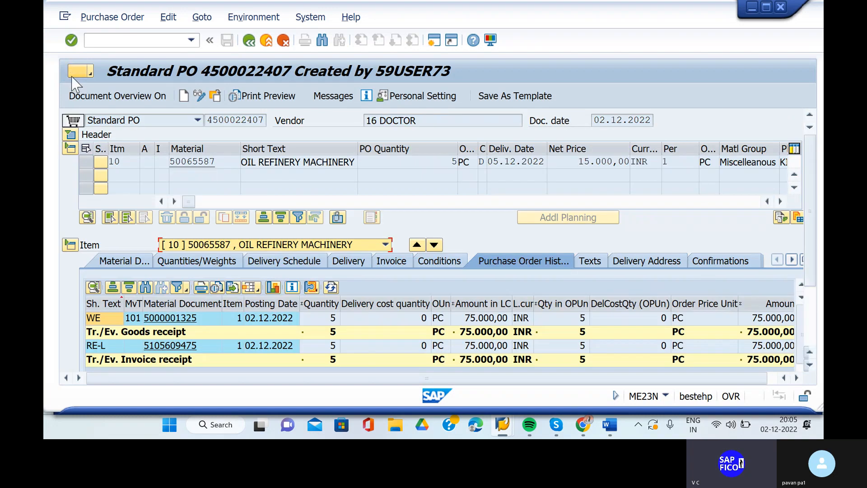
Leave the purchase order and start the stock overview with transaction /nmmbe
left_click(106, 43)
type("/nmm")
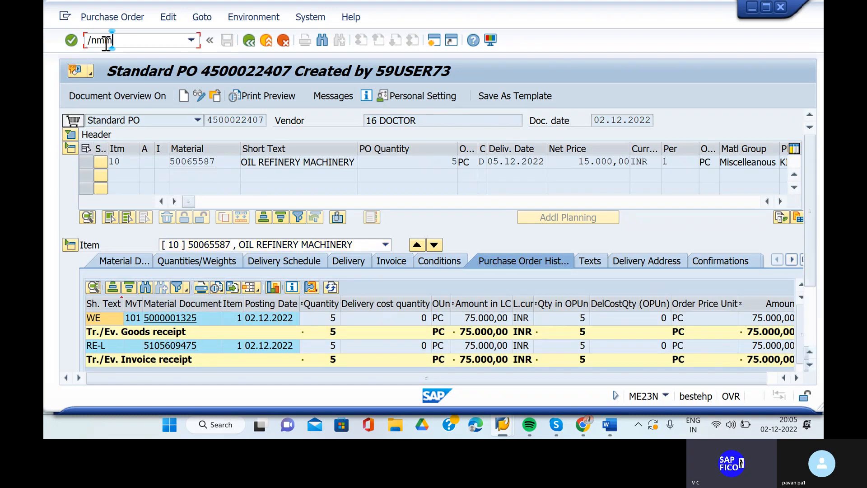
type("be")
key("Return")
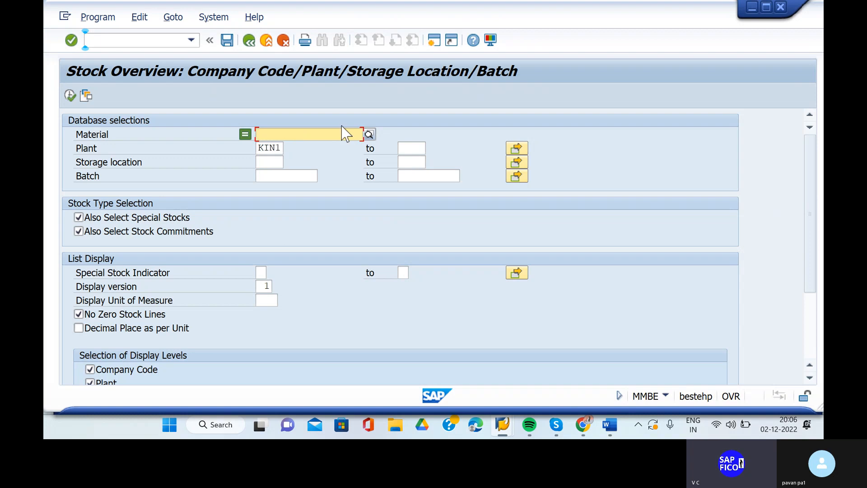
left_click(369, 134)
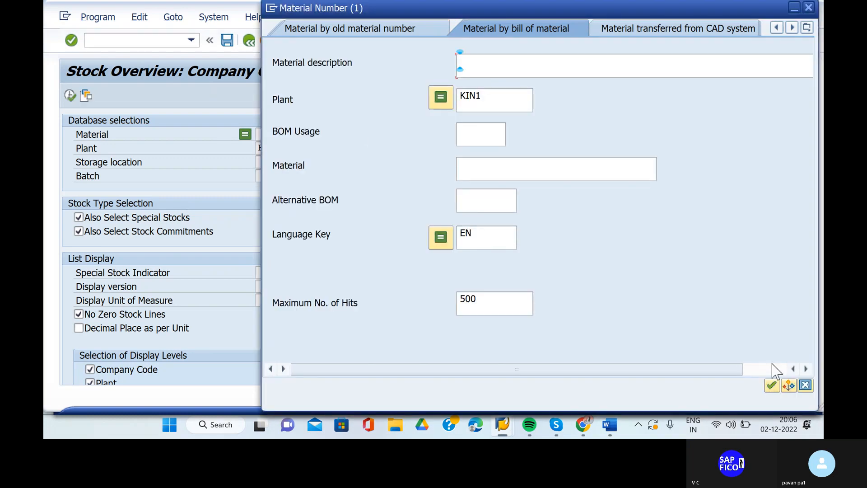
left_click(772, 386)
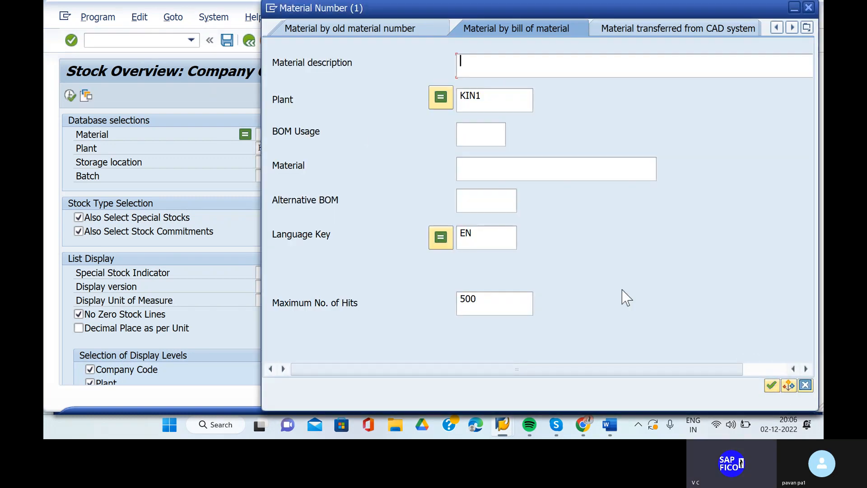
left_click(808, 8)
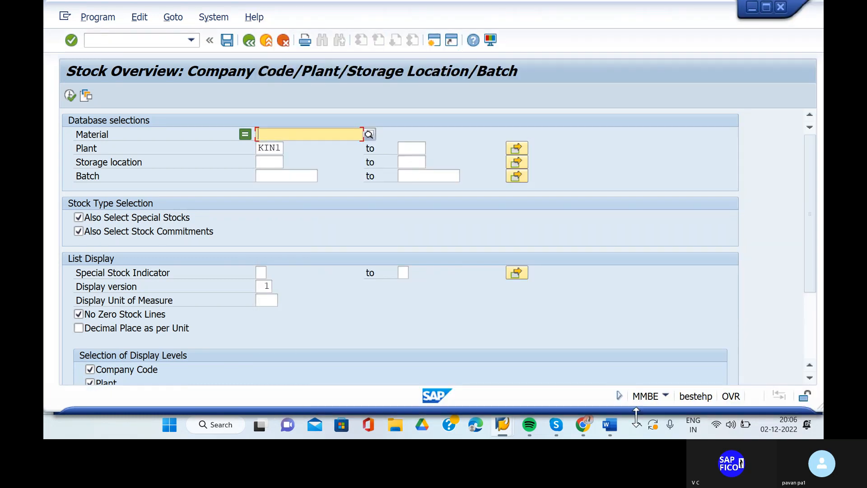
Switch to the Word document to check the testing steps and return to the SAP stock overview
left_click(610, 426)
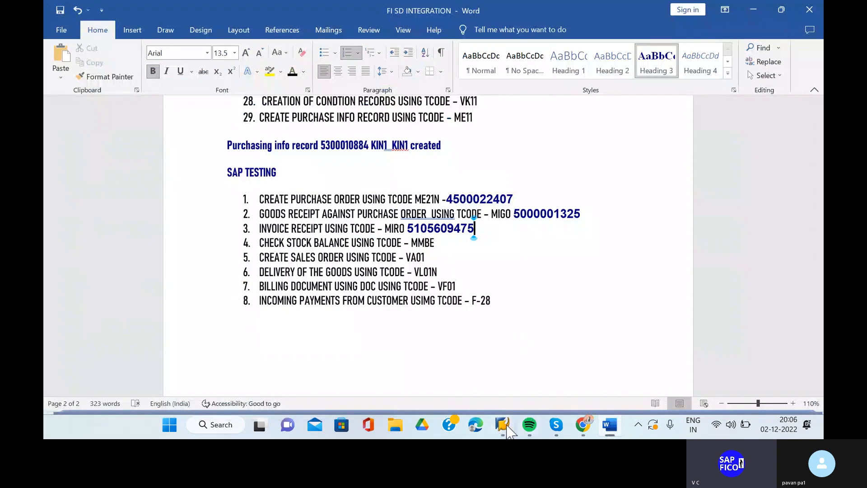
mouse_move(503, 425)
left_click(560, 373)
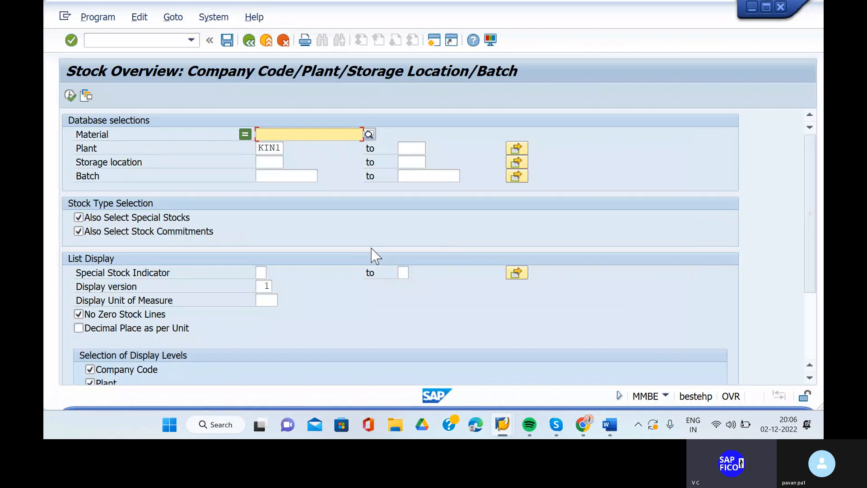
Switch to Word, find the MM01 material master line, and copy the material number 50065587
left_click(616, 429)
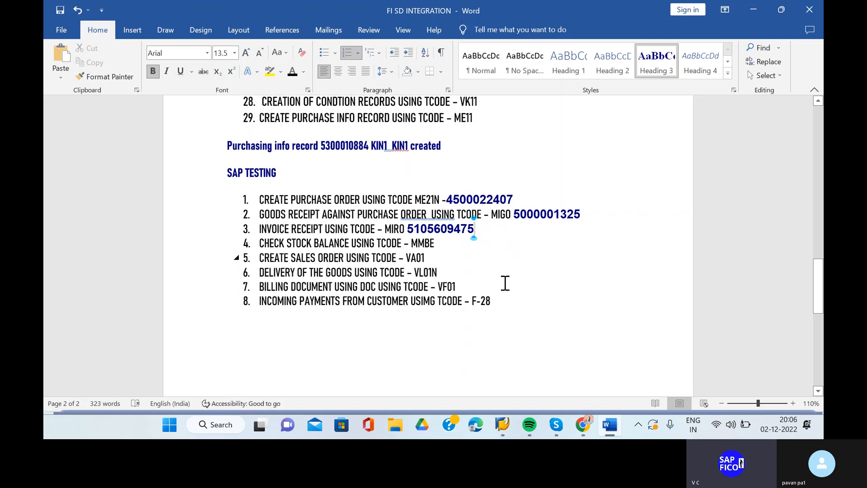
scroll(506, 284, "up", 2)
scroll(506, 283, "up", 2)
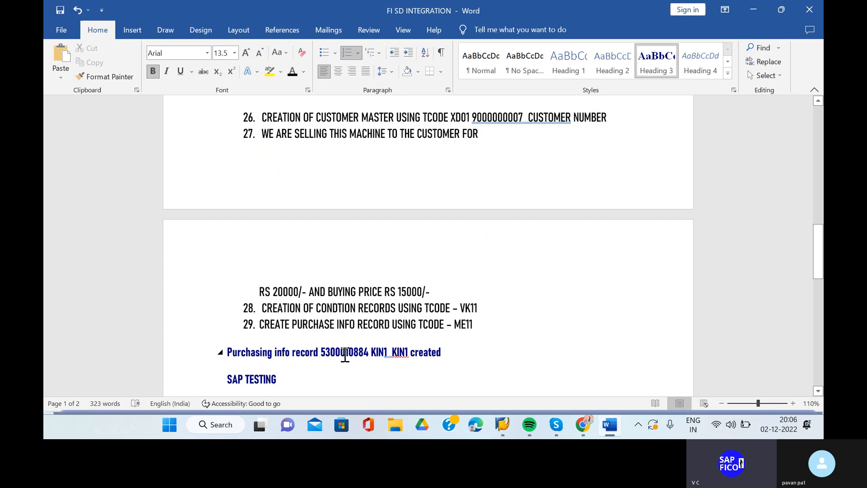
left_click(345, 355)
scroll(507, 253, "up", 4)
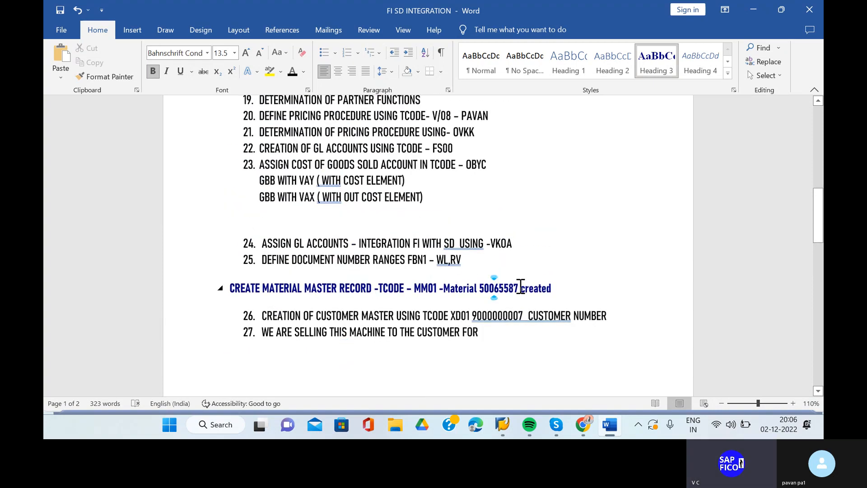
left_click_drag(519, 288, 478, 282)
left_click(479, 284)
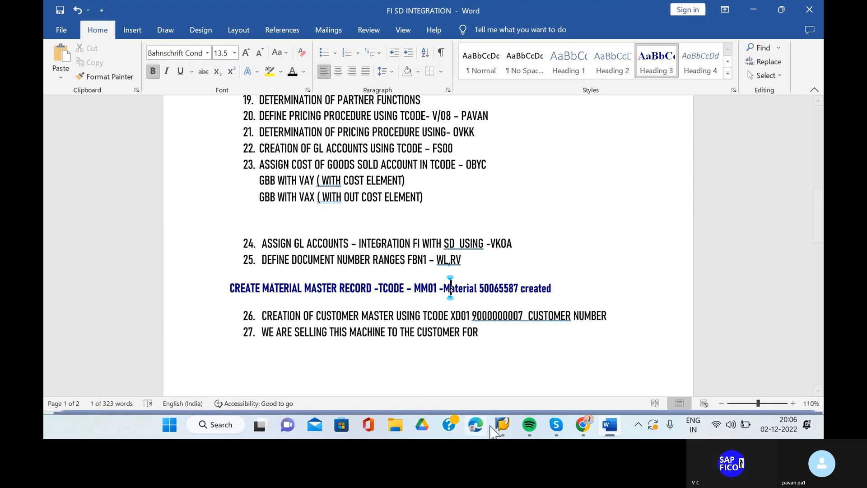
Switch to the SAP stock overview and paste the copied number as the material
left_click(502, 424)
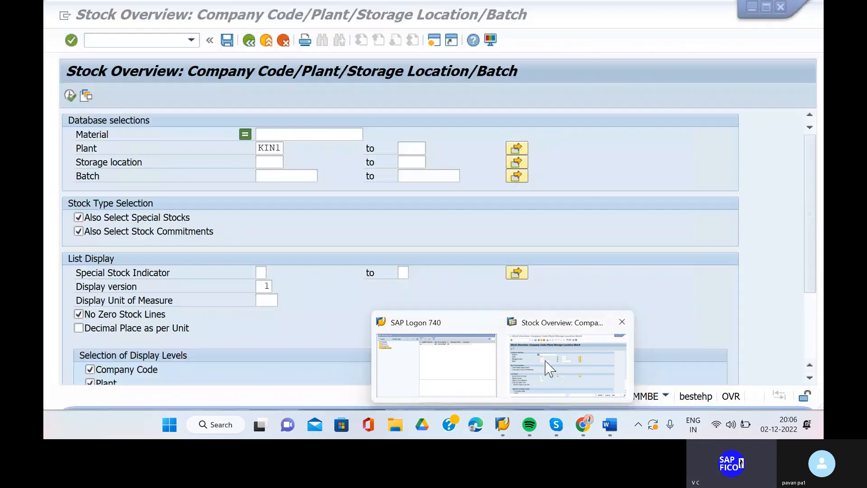
left_click(548, 365)
left_click(278, 133)
double_click(279, 134)
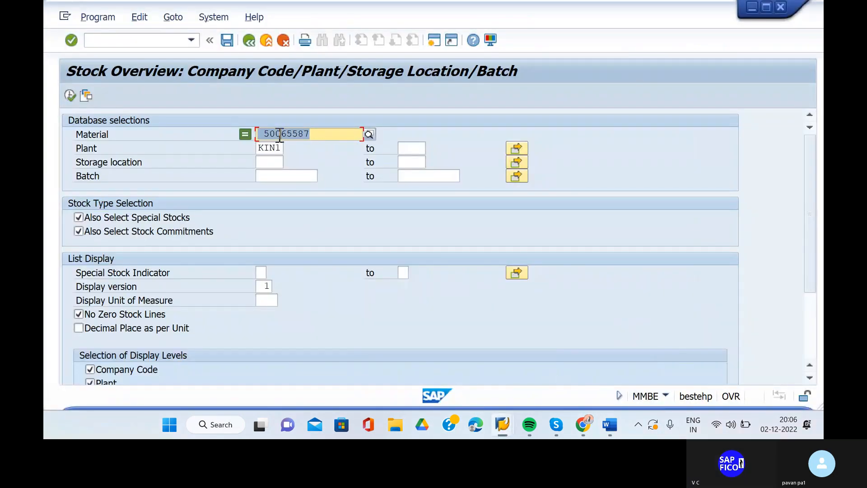
Correct the material entry to 50065587, OIL REFINERY MACHINERY, and execute the stock overview for plant KIN1
left_click(264, 134)
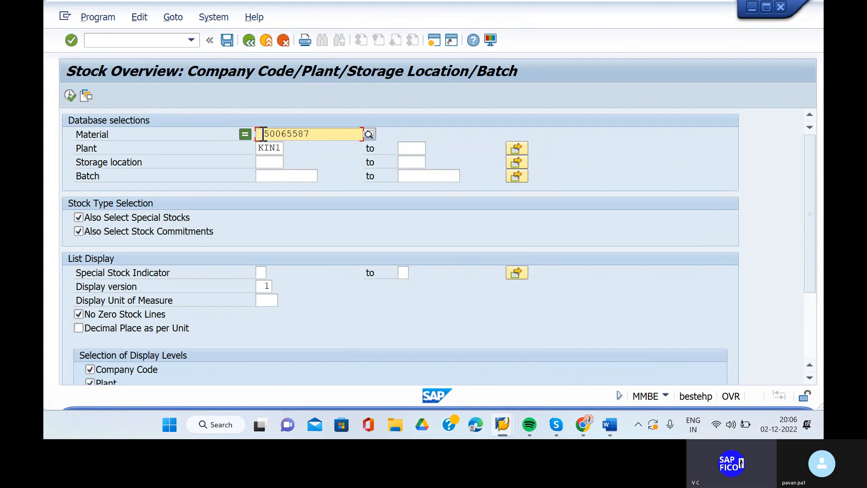
double_click(263, 134)
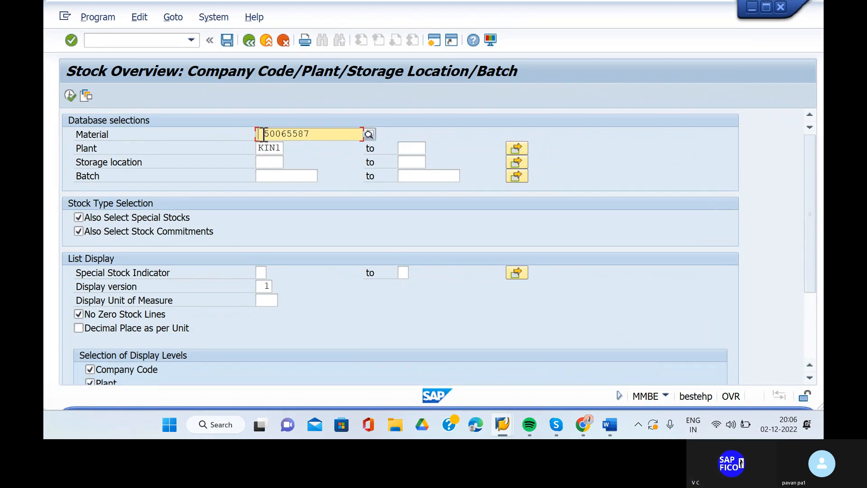
key("Delete")
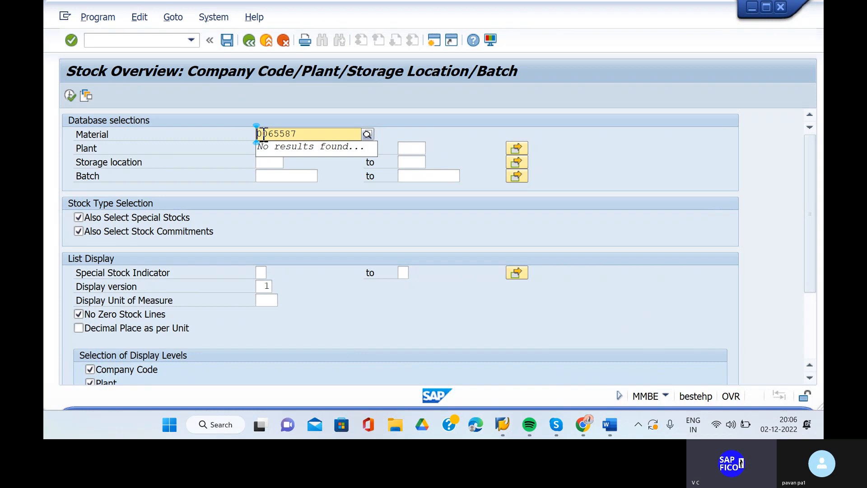
left_click(263, 134)
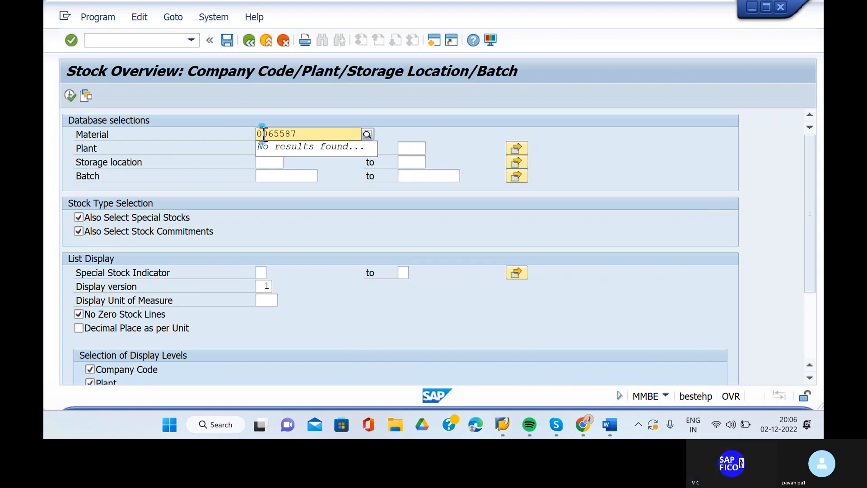
type("050065587")
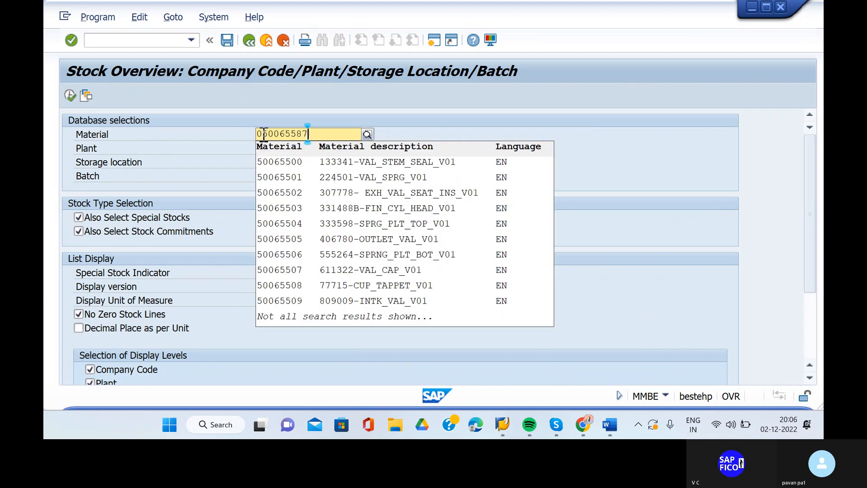
key("BackSpace")
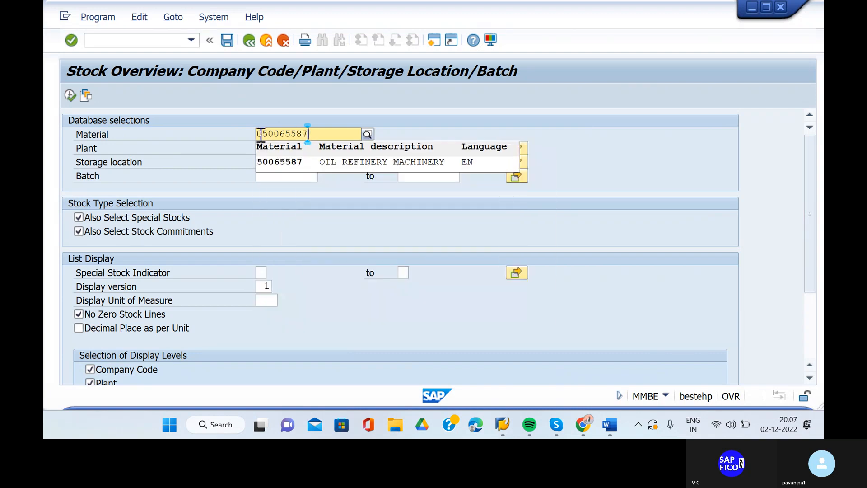
left_click(280, 160)
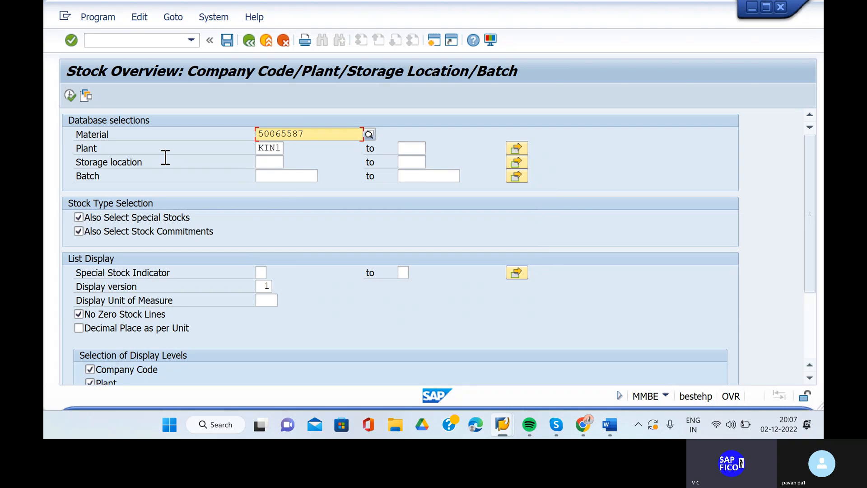
left_click(70, 94)
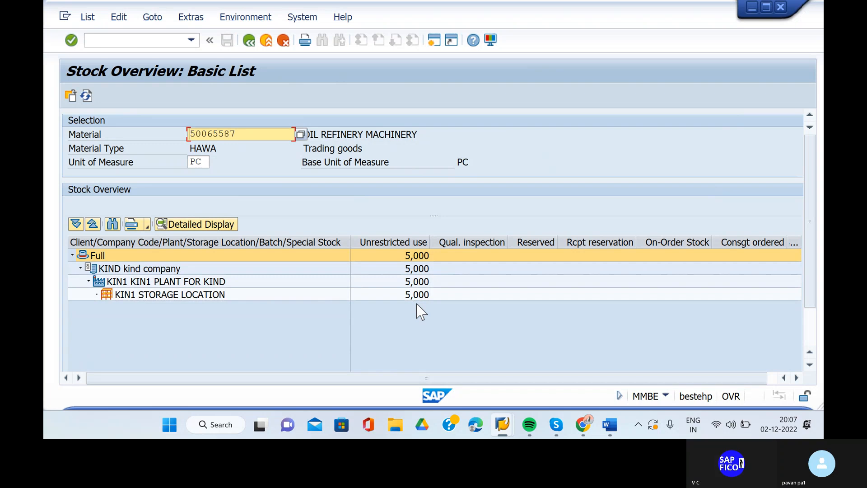
Leave the stock overview with the /n command and return to the SAP start screen
left_click(82, 268)
left_click(82, 268)
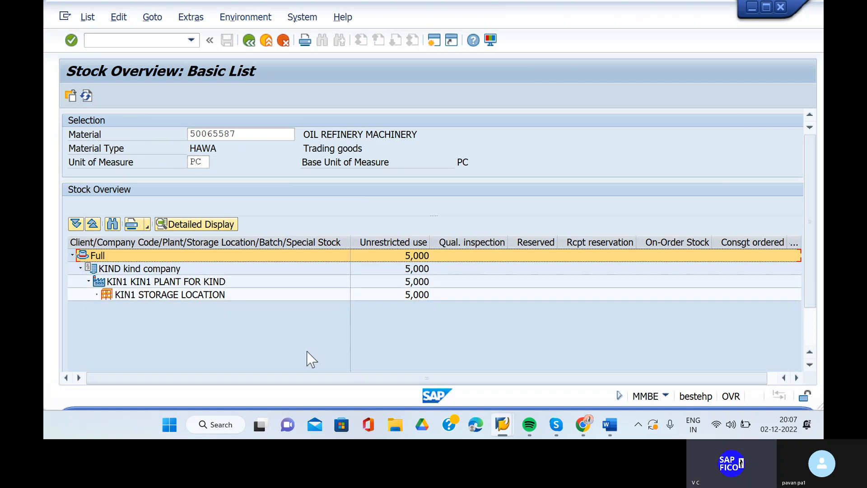
left_click(102, 36)
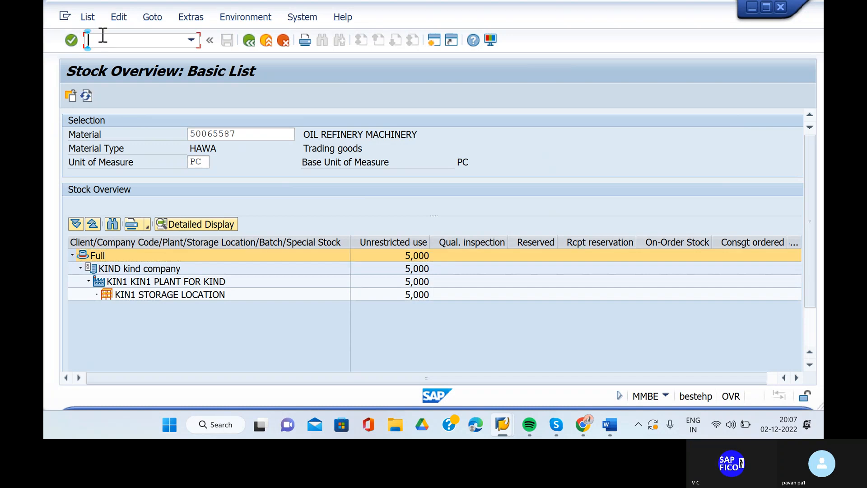
type("/n")
key("Return")
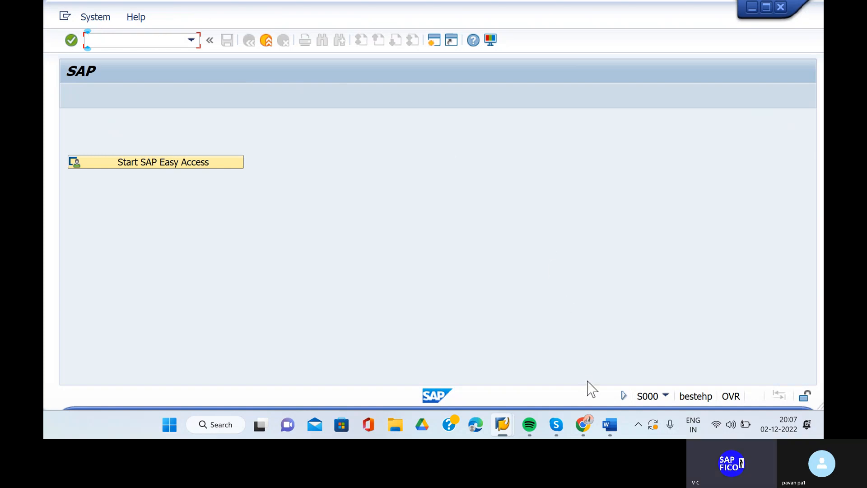
Switch to the Word document and review the testing steps list from purchase order creation to incoming customer payments
left_click(610, 425)
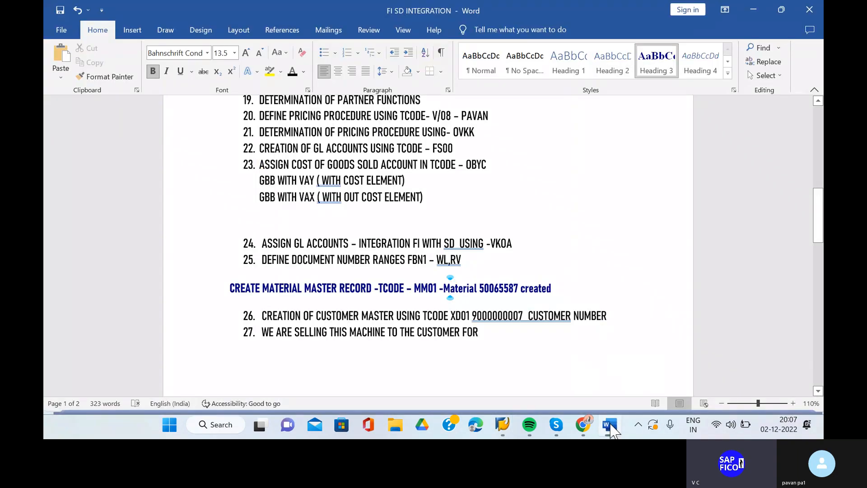
scroll(610, 360, "down", 10)
scroll(611, 360, "up", 1)
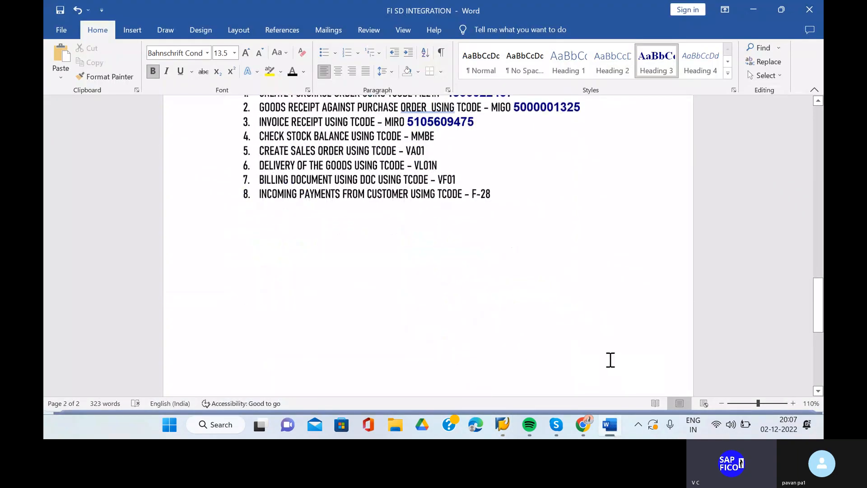
scroll(610, 360, "up", 1)
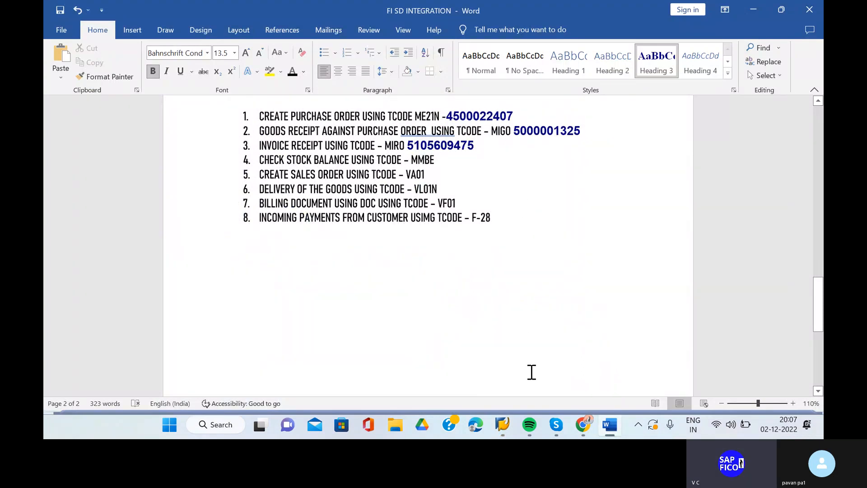
Switch to the Skype call window
left_click(557, 427)
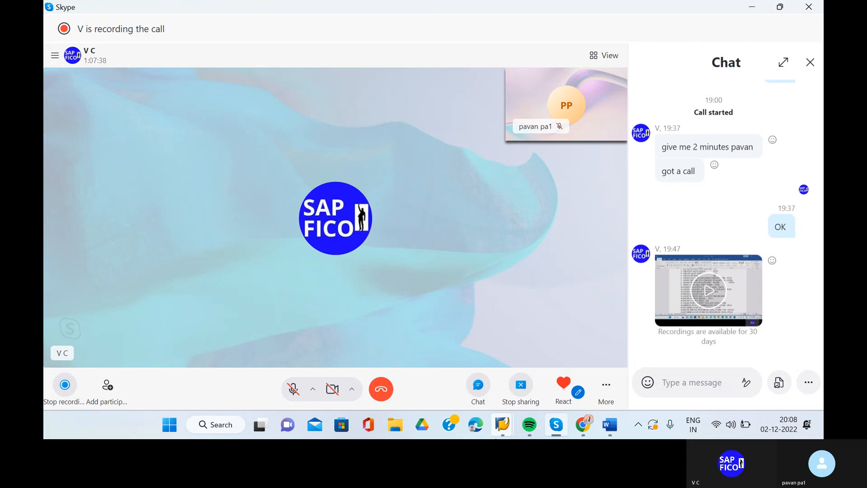
mouse_move(527, 436)
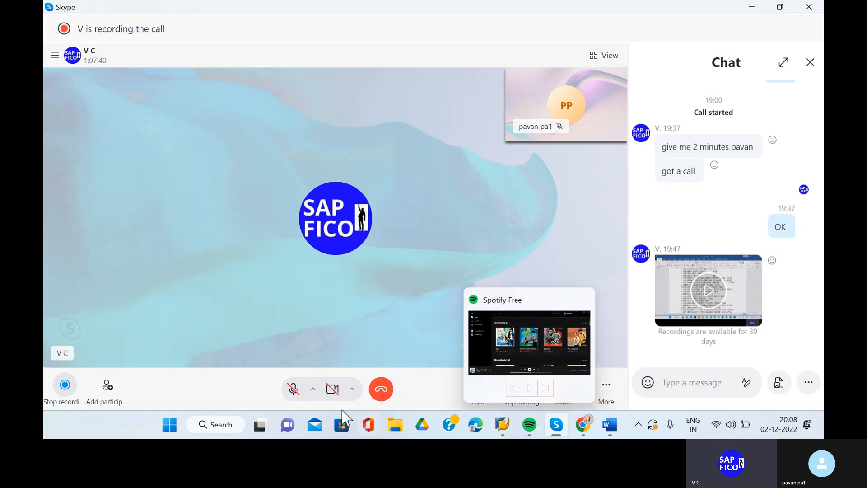